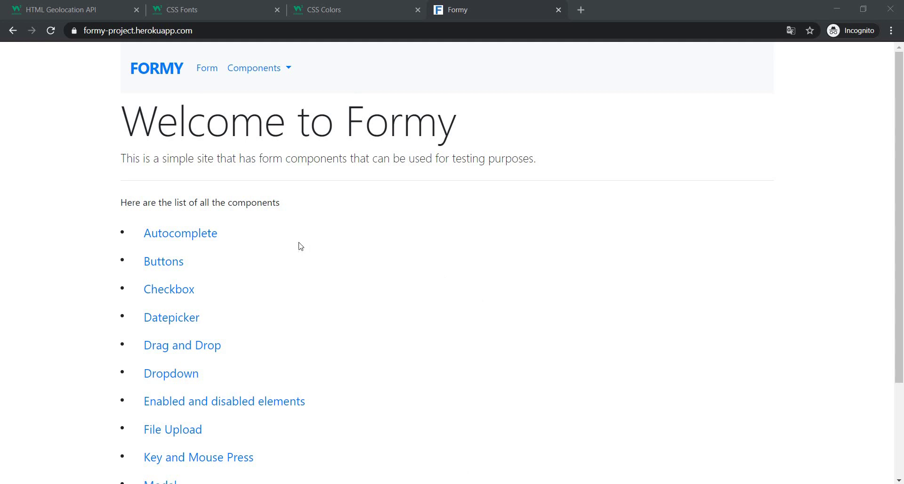
Look over the Formy component list and inspect its first list item in the developer tools.
{"action": "scroll", "coordinate": [299, 246], "scroll_direction": "down", "scroll_amount": 2}
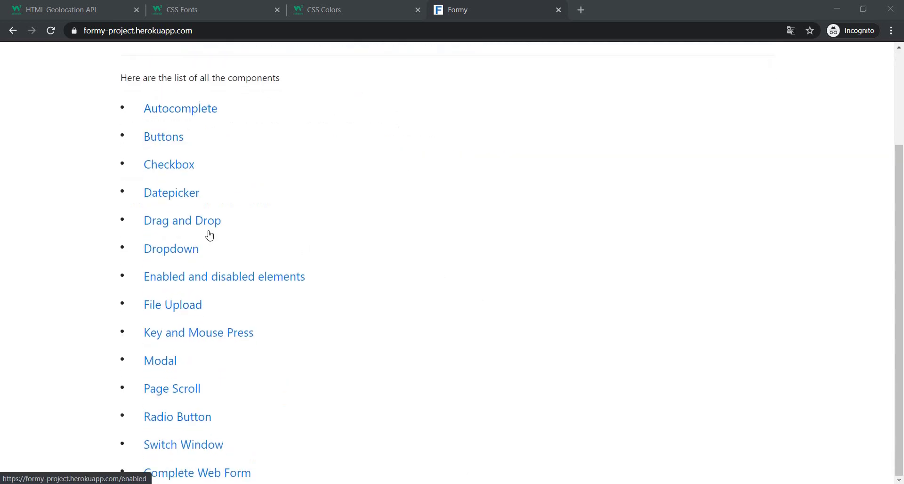
{"action": "scroll", "coordinate": [407, 257], "scroll_direction": "up", "scroll_amount": 2}
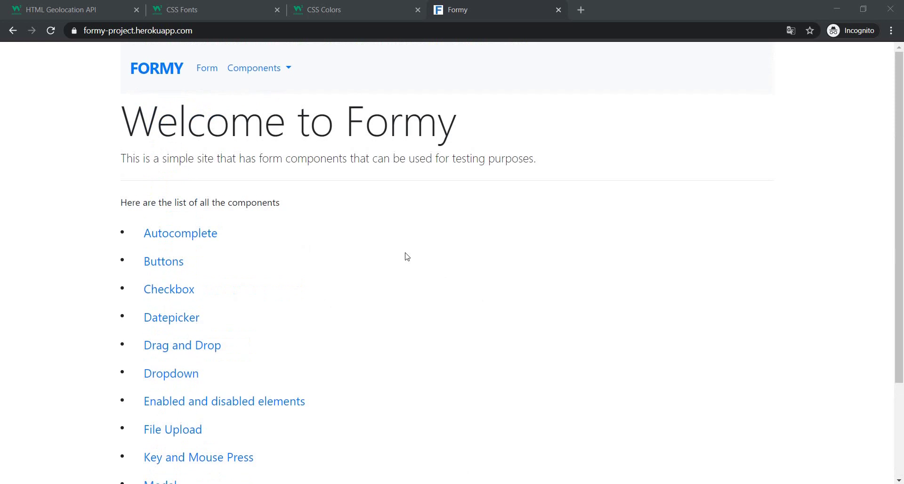
{"action": "right_click", "coordinate": [271, 236]}
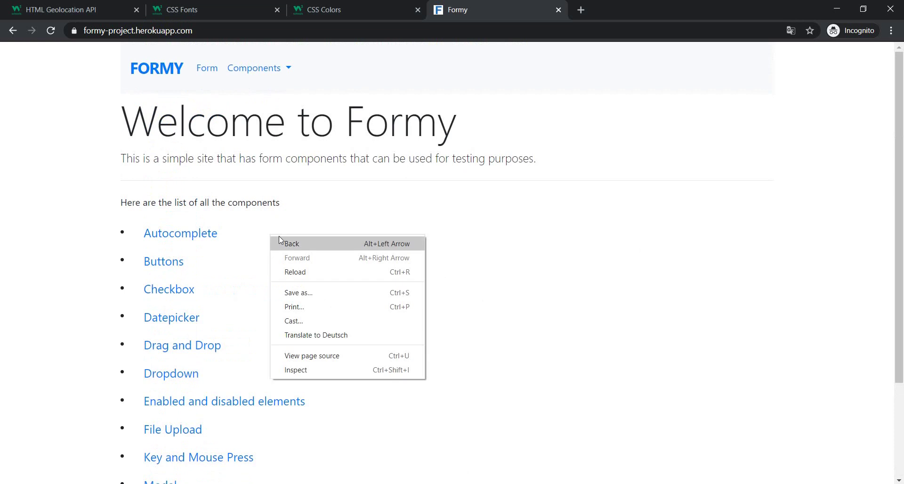
{"action": "left_click", "coordinate": [337, 372]}
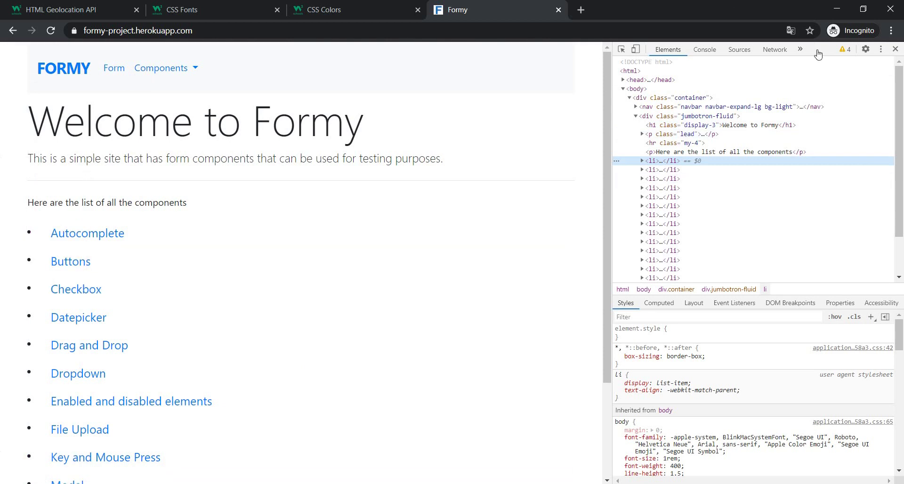
Try the developer tools' dock to bottom and dock to left layouts.
{"action": "left_click", "coordinate": [881, 49]}
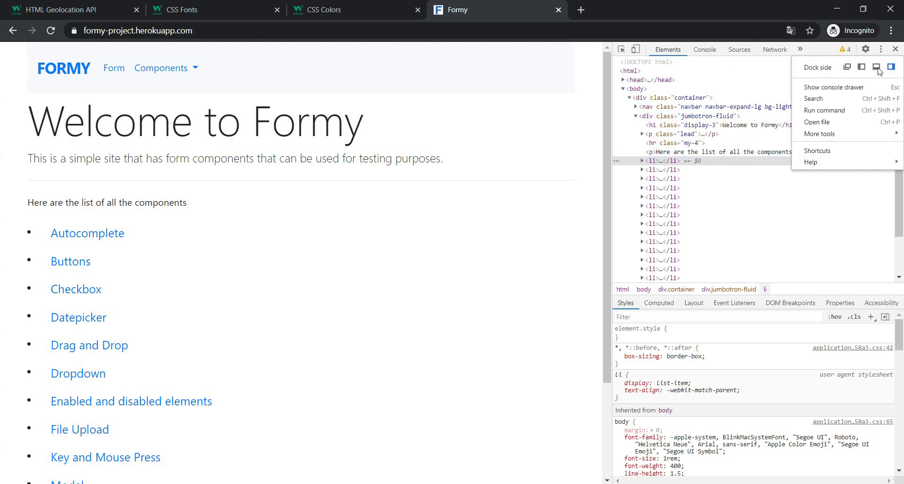
{"action": "left_click", "coordinate": [877, 67]}
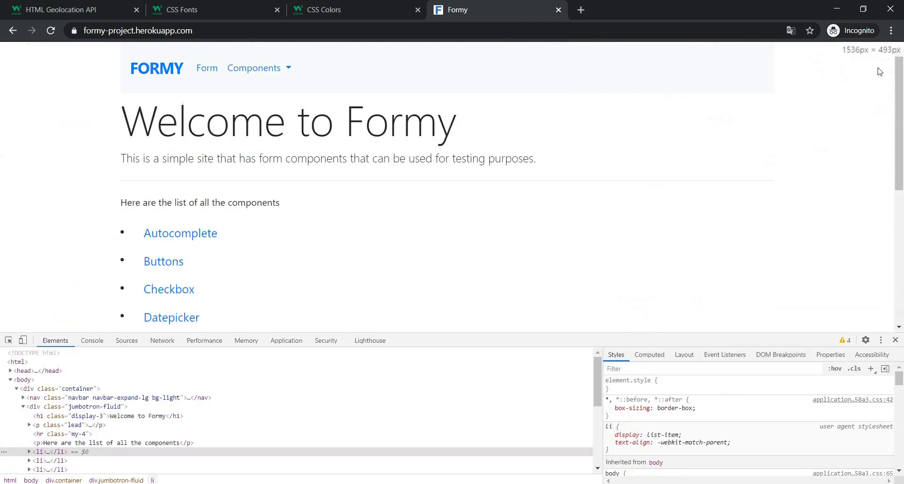
{"action": "left_click", "coordinate": [891, 31]}
{"action": "left_click", "coordinate": [892, 31]}
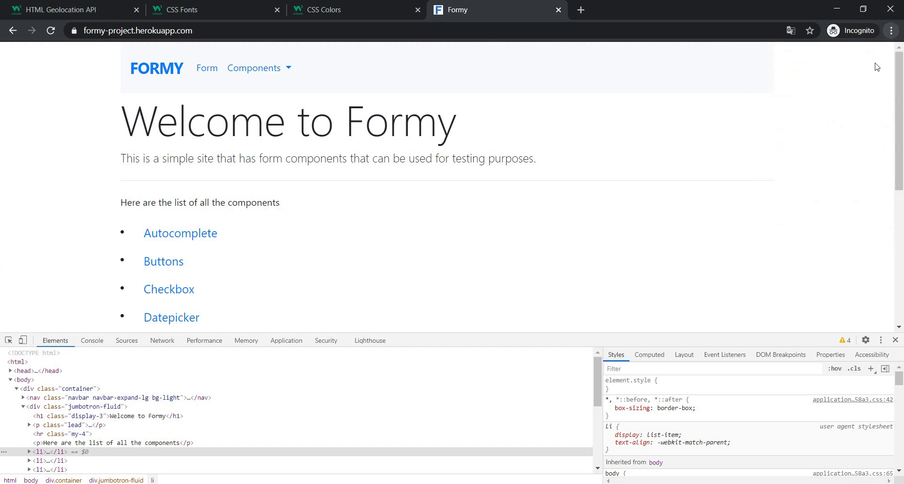
{"action": "left_click", "coordinate": [882, 340]}
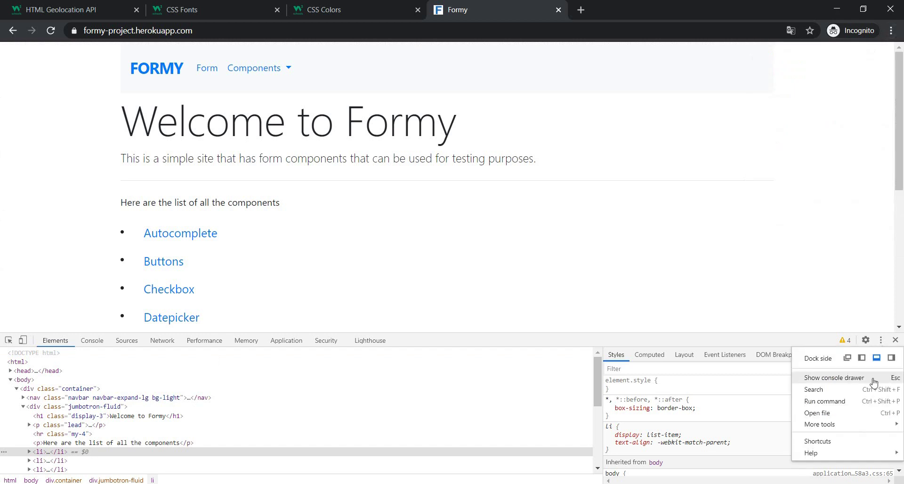
{"action": "left_click", "coordinate": [863, 358]}
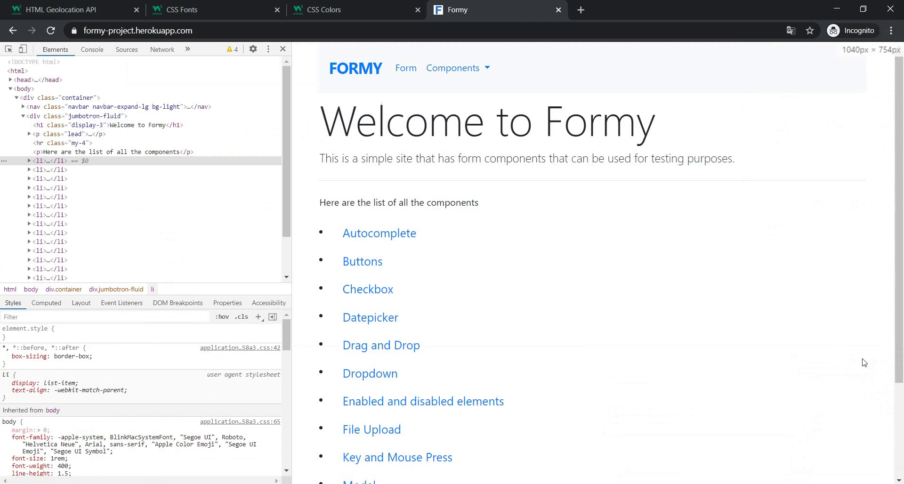
Undock the developer tools into a smaller floating window beside the component list and widen its element tree pane.
{"action": "left_click", "coordinate": [268, 50]}
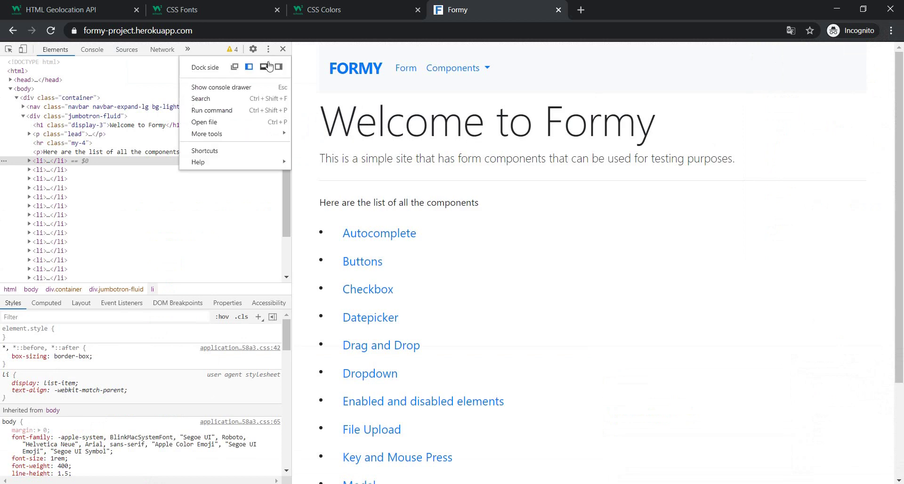
{"action": "left_click", "coordinate": [234, 67]}
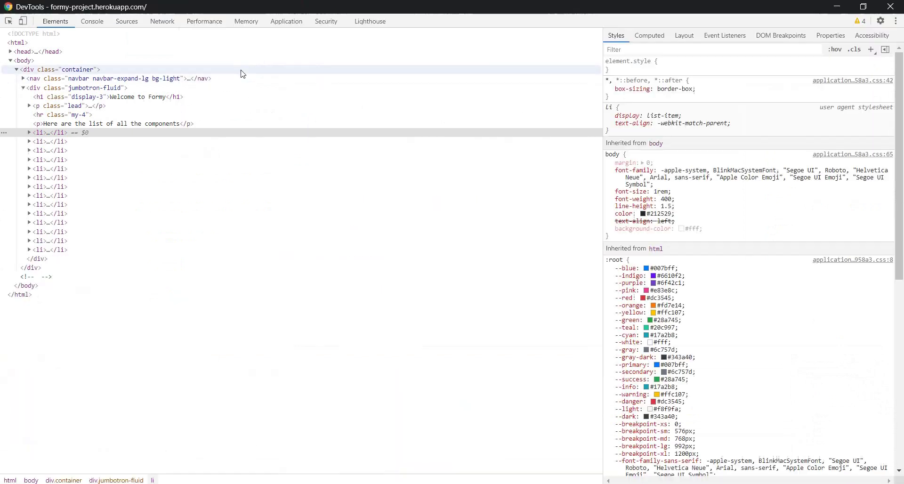
{"action": "double_click", "coordinate": [501, 9]}
{"action": "left_click_drag", "start_coordinate": [318, 101], "coordinate": [568, 141]}
{"action": "left_click_drag", "start_coordinate": [711, 150], "coordinate": [578, 71]}
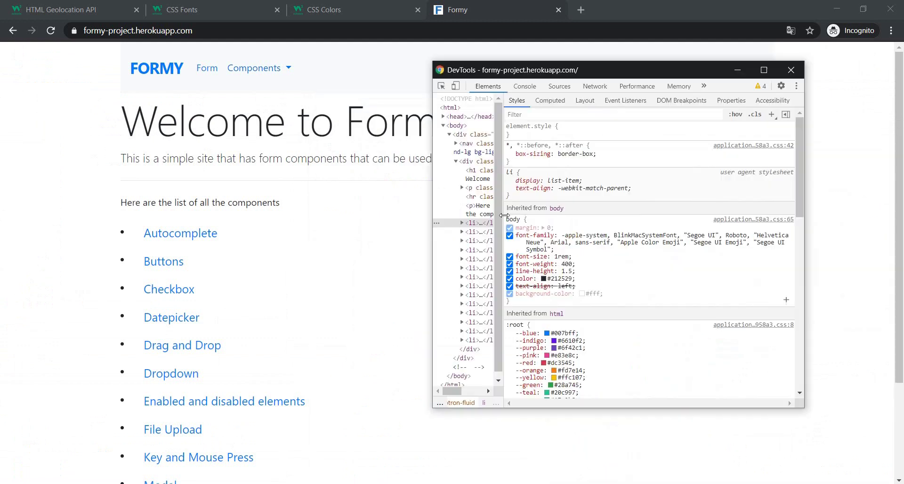
{"action": "left_click_drag", "start_coordinate": [488, 214], "coordinate": [668, 218]}
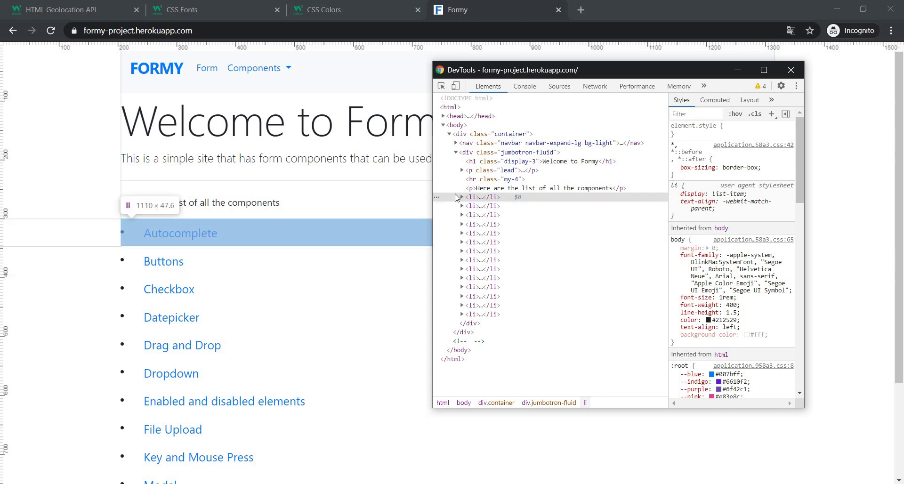
Copy the selector of the Autocomplete list item and search the element tree for it.
{"action": "right_click", "coordinate": [488, 201]}
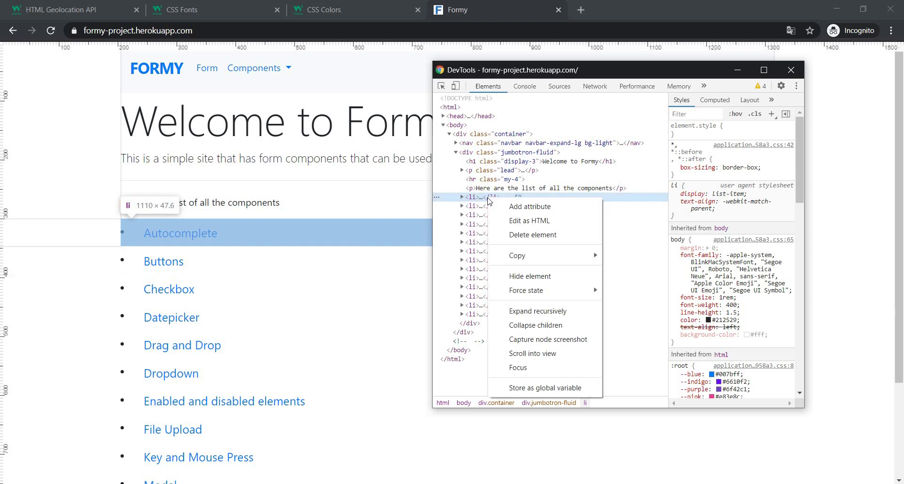
{"action": "mouse_move", "coordinate": [537, 257]}
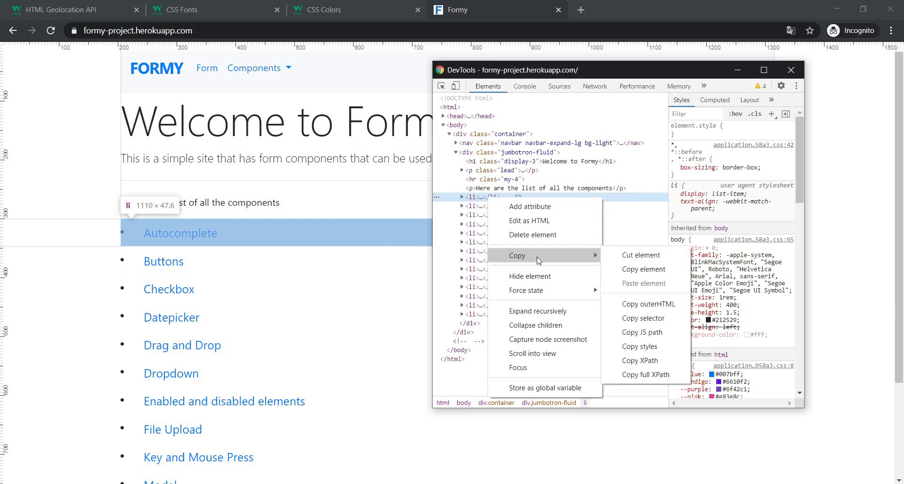
{"action": "left_click", "coordinate": [668, 318]}
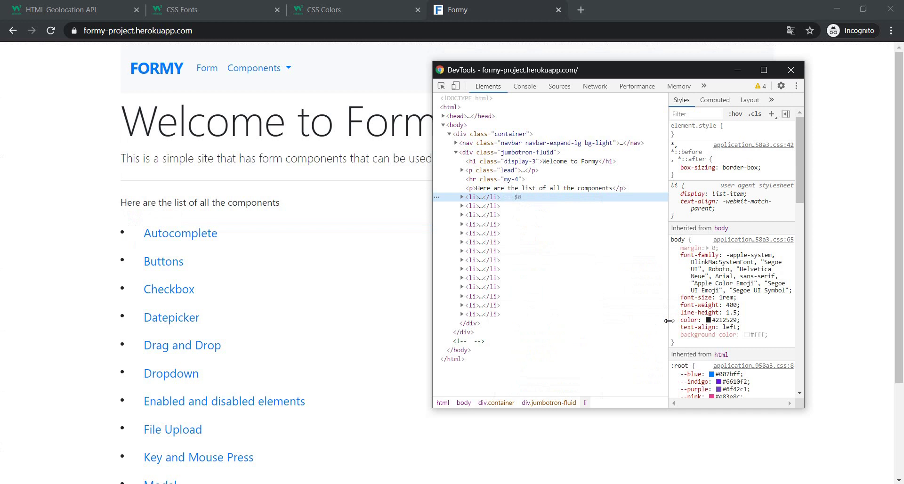
{"action": "key", "text": "ctrl+f"}
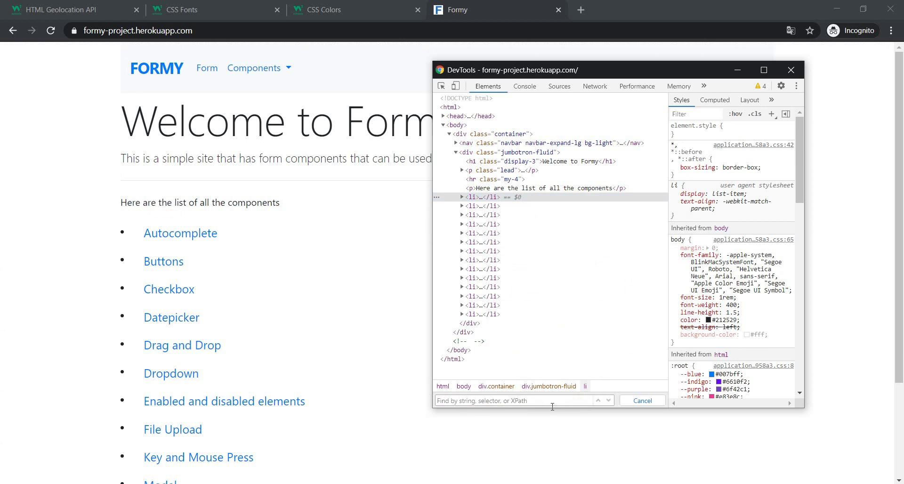
{"action": "right_click", "coordinate": [490, 400]}
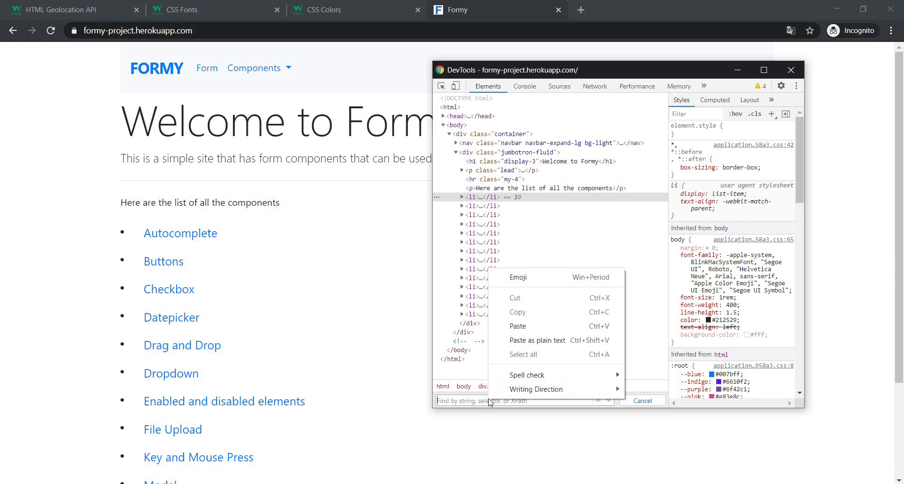
{"action": "left_click", "coordinate": [526, 333]}
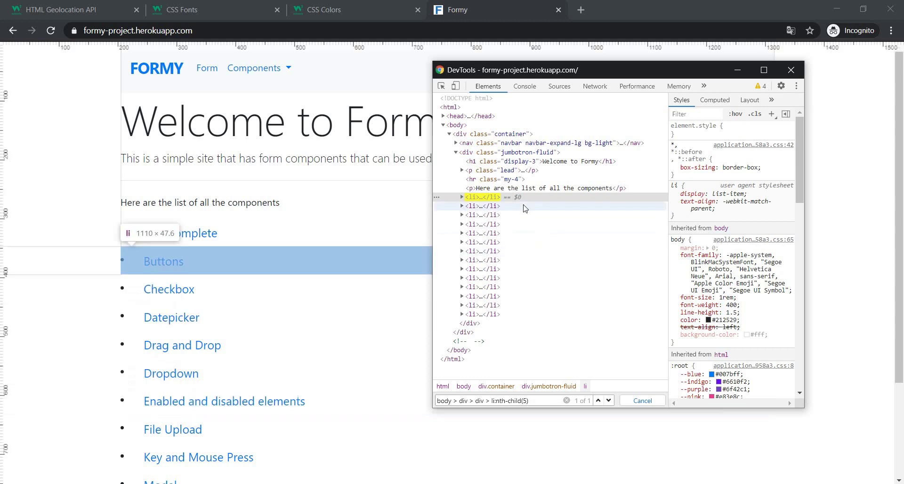
Go to the Datepicker component page and inspect its date input field.
{"action": "left_click", "coordinate": [172, 318]}
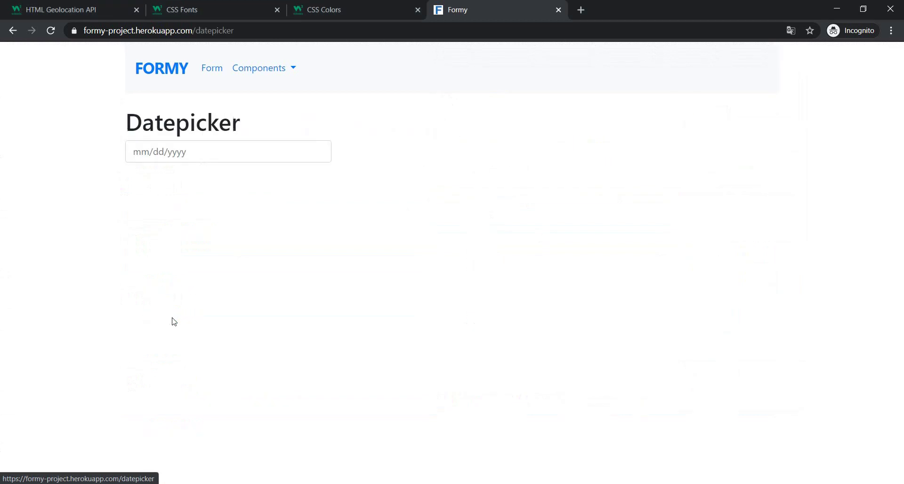
{"action": "right_click", "coordinate": [286, 151]}
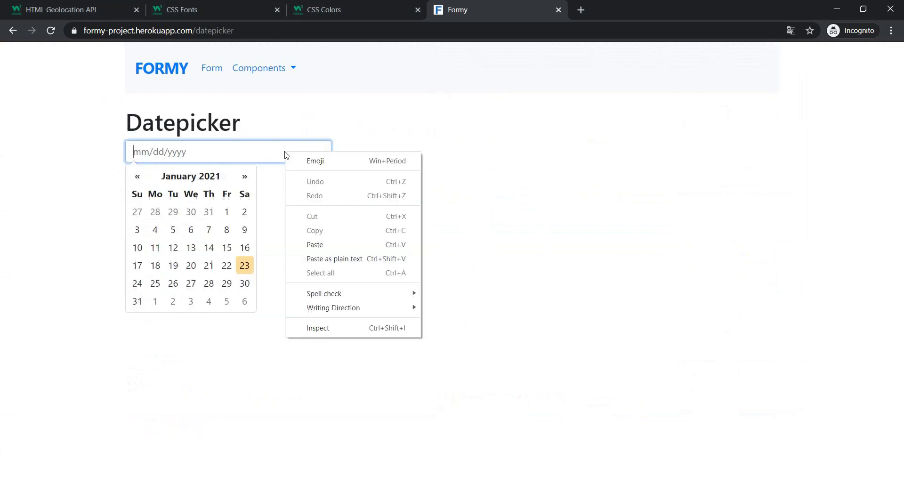
{"action": "left_click", "coordinate": [349, 324]}
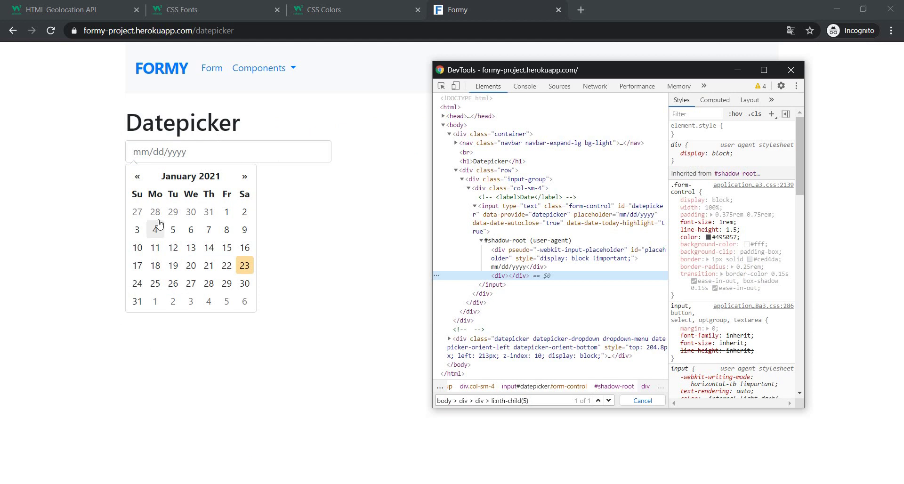
Copy the date input's selector, replace the element tree search with #datepicker, and dismiss the calendar popup.
{"action": "right_click", "coordinate": [575, 214]}
{"action": "mouse_move", "coordinate": [631, 269]}
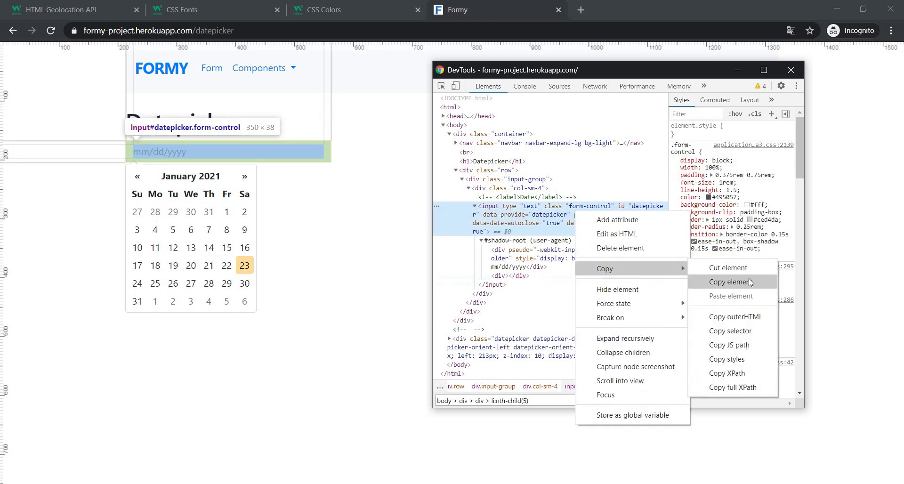
{"action": "left_click", "coordinate": [744, 330]}
{"action": "left_click", "coordinate": [540, 401]}
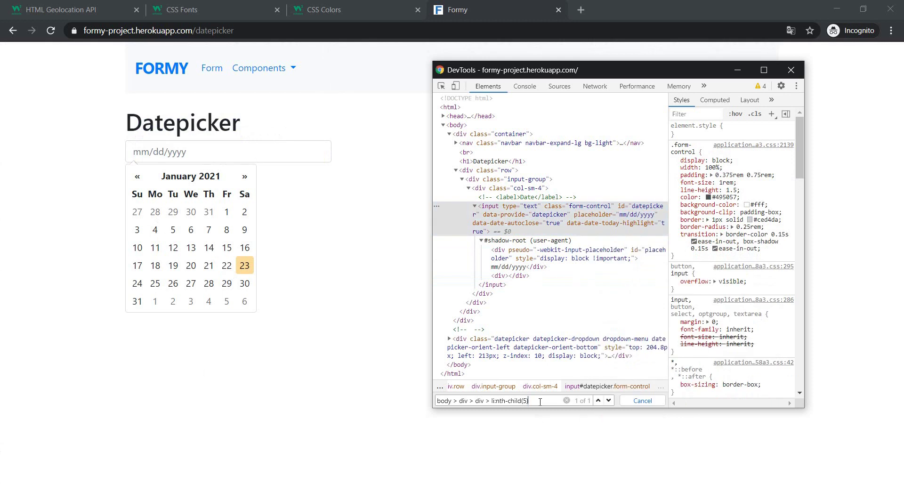
{"action": "key", "text": "ctrl+a"}
{"action": "key", "text": "BackSpace"}
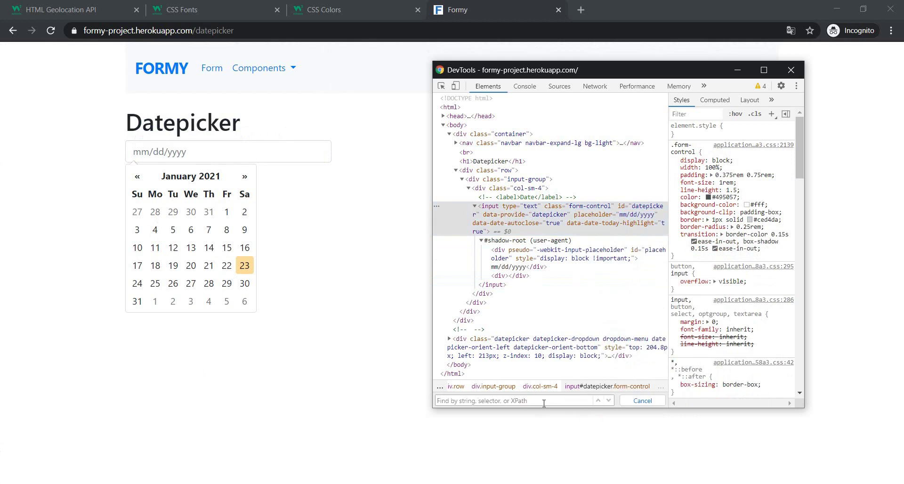
{"action": "key", "text": "ctrl+v"}
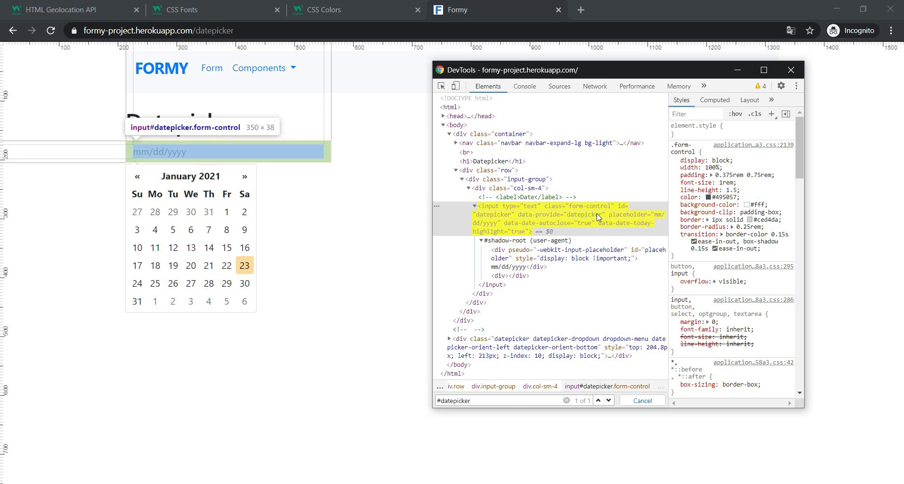
{"action": "left_click", "coordinate": [388, 241]}
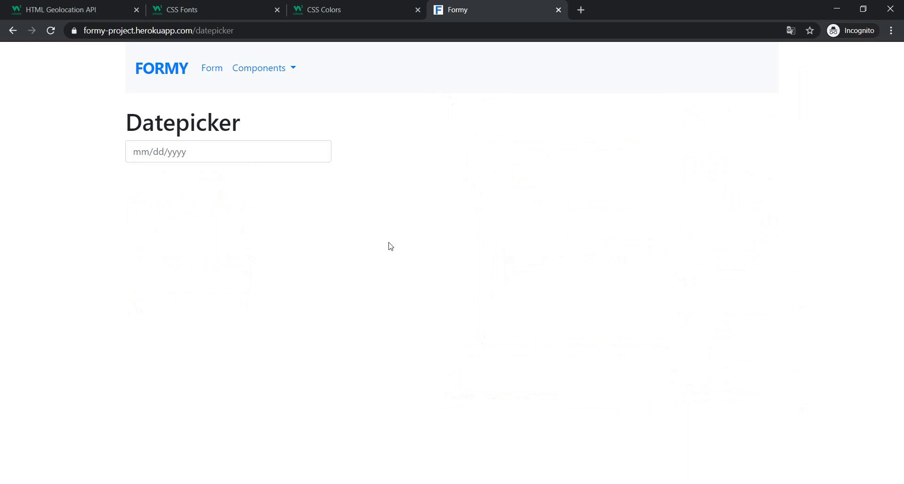
Switch to the W3Schools CSS Colors page and inspect the DodgerBlue color box.
{"action": "left_click", "coordinate": [343, 10]}
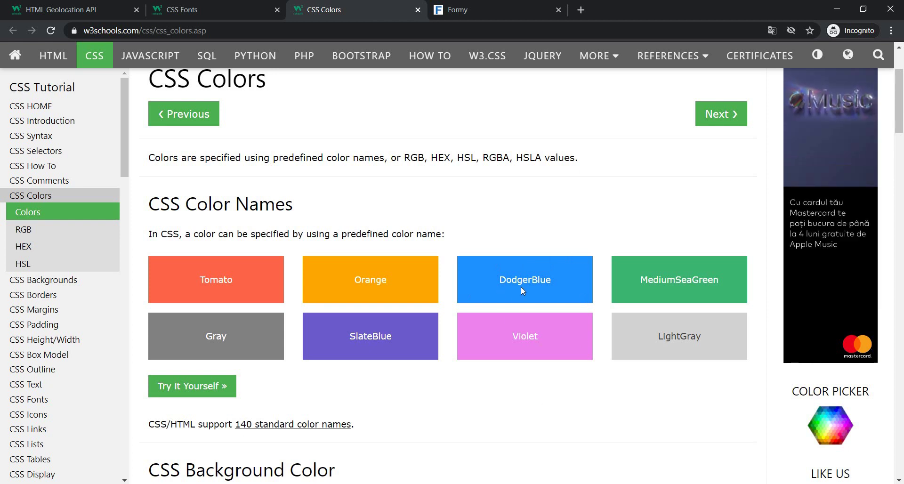
{"action": "right_click", "coordinate": [567, 293]}
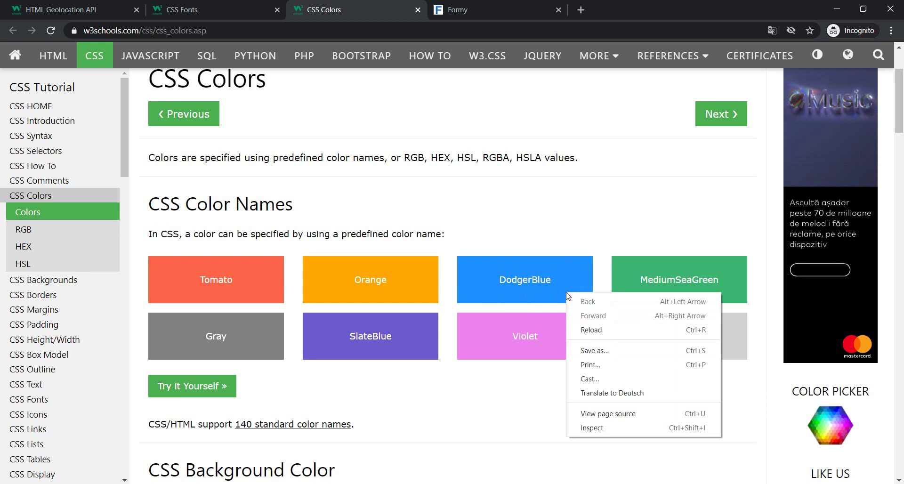
{"action": "left_click", "coordinate": [613, 427]}
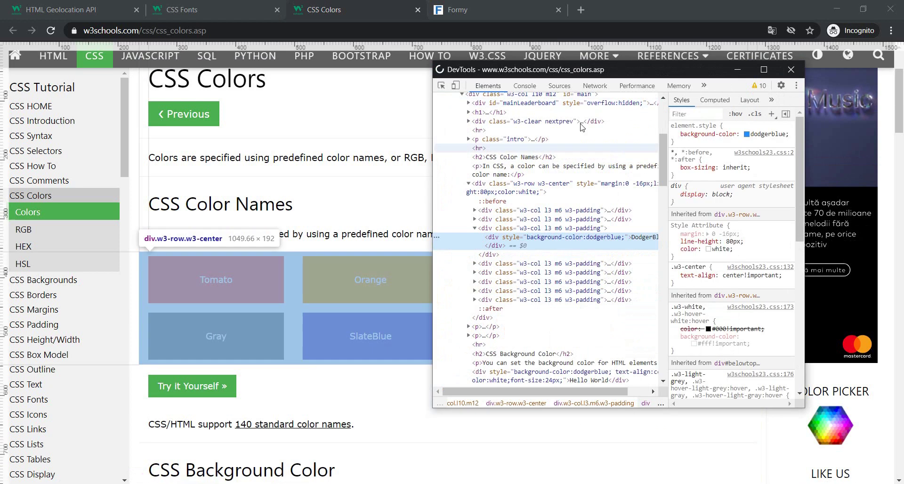
Move the developer tools window clear of the color boxes and select the Violet box with the element picker.
{"action": "mouse_move", "coordinate": [584, 72]}
{"action": "left_mouse_down"}
{"action": "mouse_move", "coordinate": [353, 15]}
{"action": "mouse_move", "coordinate": [178, 48]}
{"action": "left_mouse_up"}
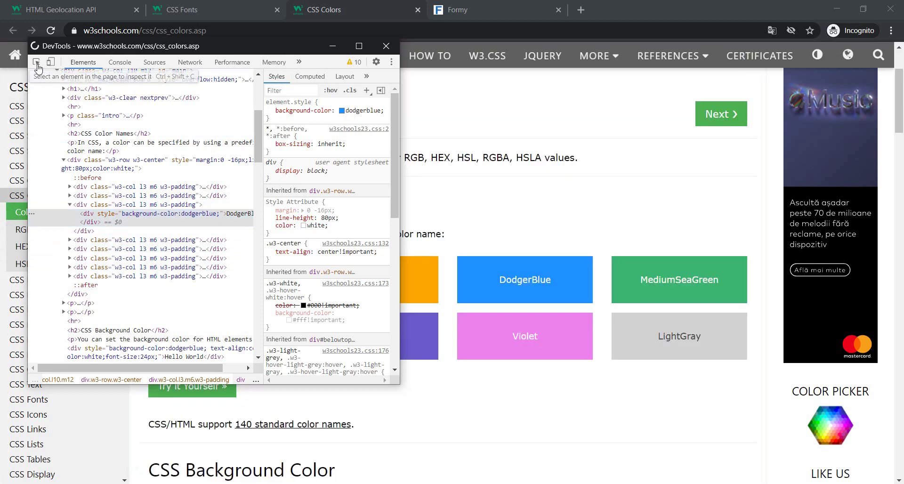
{"action": "left_click", "coordinate": [37, 64]}
{"action": "left_click", "coordinate": [468, 333]}
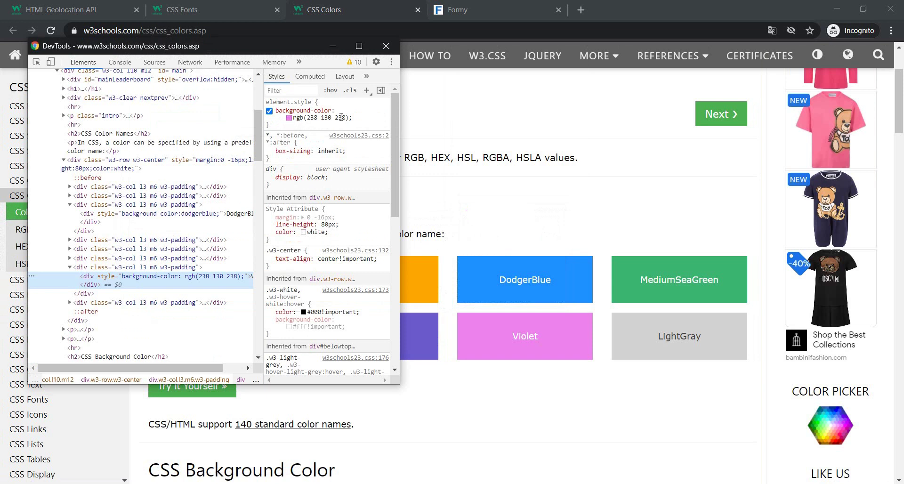
Open the color picker for the Violet box's background color and cycle its format through HSL back to RGB.
{"action": "left_click", "coordinate": [289, 118]}
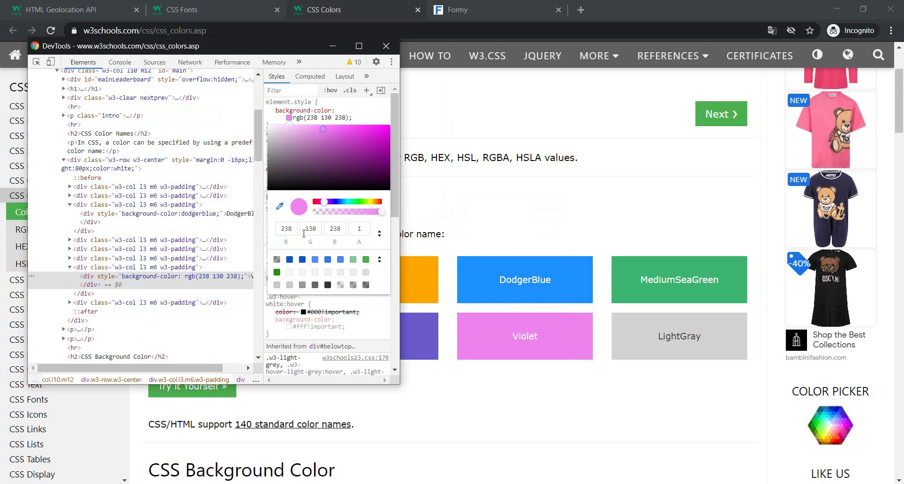
{"action": "left_click", "coordinate": [379, 234]}
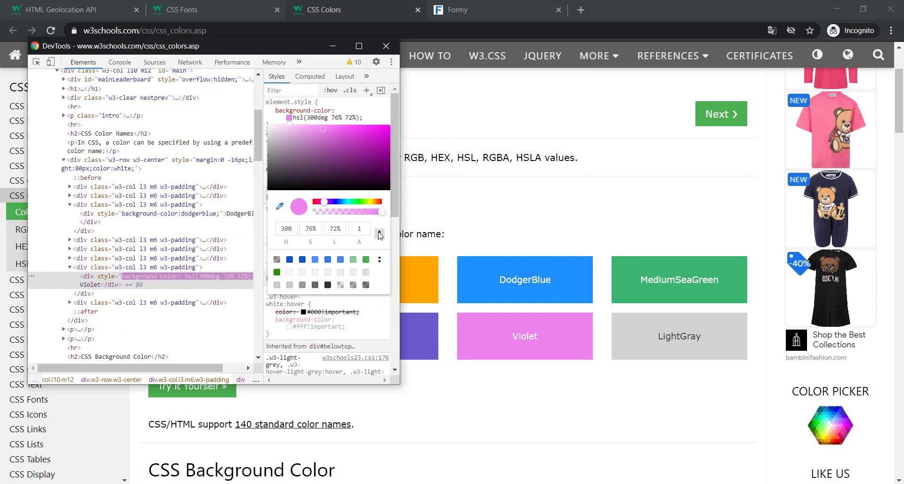
{"action": "left_click", "coordinate": [380, 234]}
{"action": "left_click", "coordinate": [379, 234]}
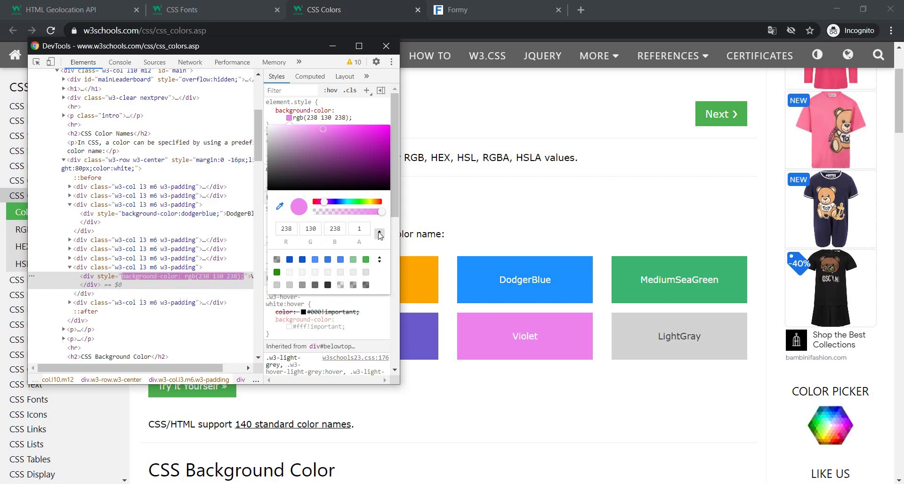
Cycle the Violet box's background color format repeatedly through HSL, HEX and RGB, finish on HEX, and return to the page.
{"action": "left_click", "coordinate": [380, 234]}
{"action": "left_click", "coordinate": [380, 234]}
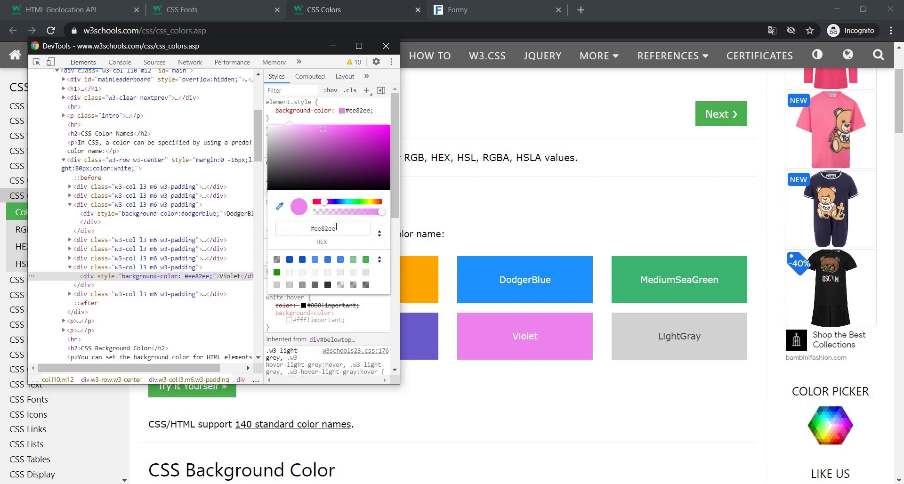
{"action": "left_click", "coordinate": [380, 234]}
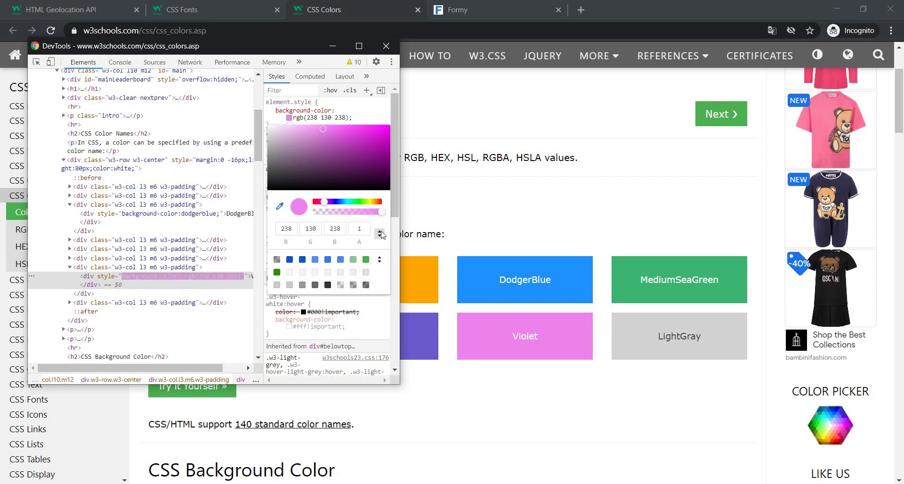
{"action": "left_click", "coordinate": [379, 234]}
{"action": "left_click", "coordinate": [380, 234]}
{"action": "left_click", "coordinate": [379, 234]}
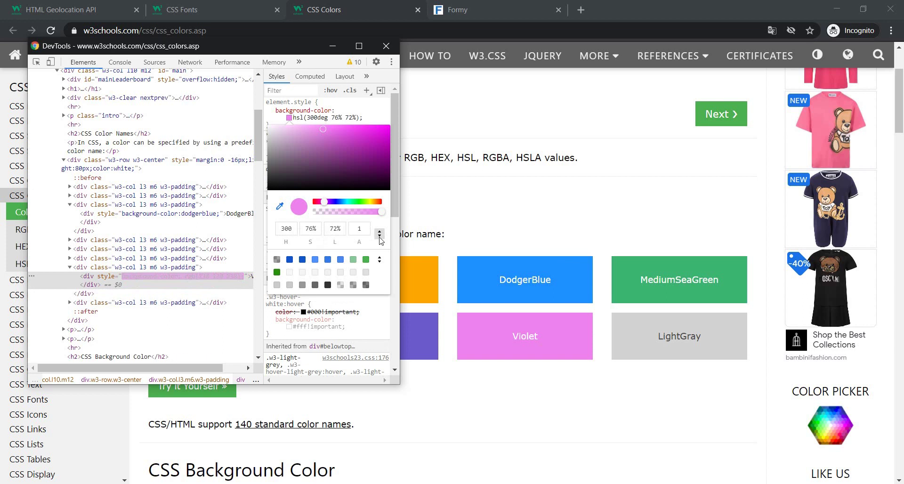
{"action": "left_click", "coordinate": [379, 234]}
{"action": "left_click", "coordinate": [379, 234]}
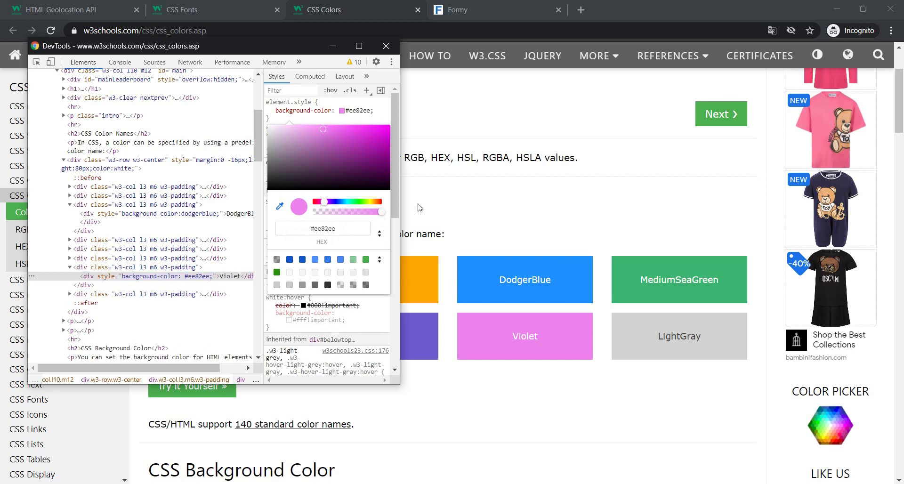
{"action": "left_click", "coordinate": [430, 203]}
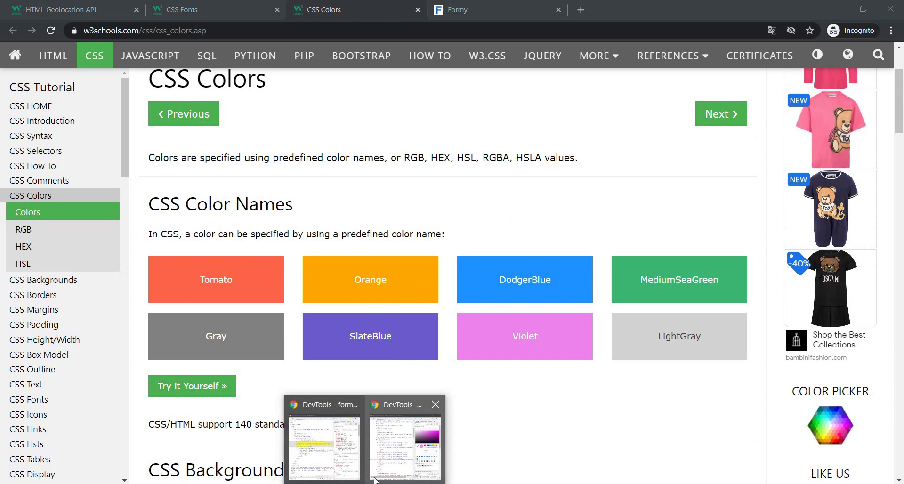
Bring back the CSS Colors developer tools window, select the Orange box with the element picker, and move the window clear of it.
{"action": "mouse_move", "coordinate": [389, 439]}
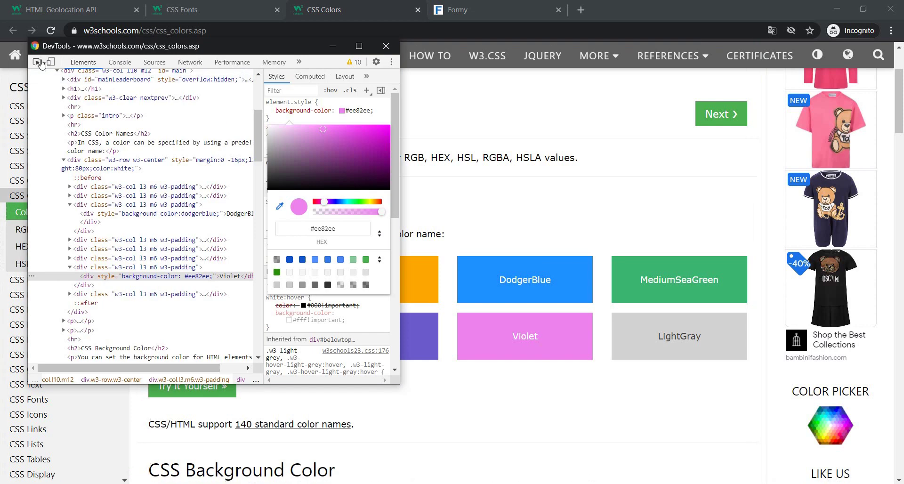
{"action": "left_click", "coordinate": [36, 62]}
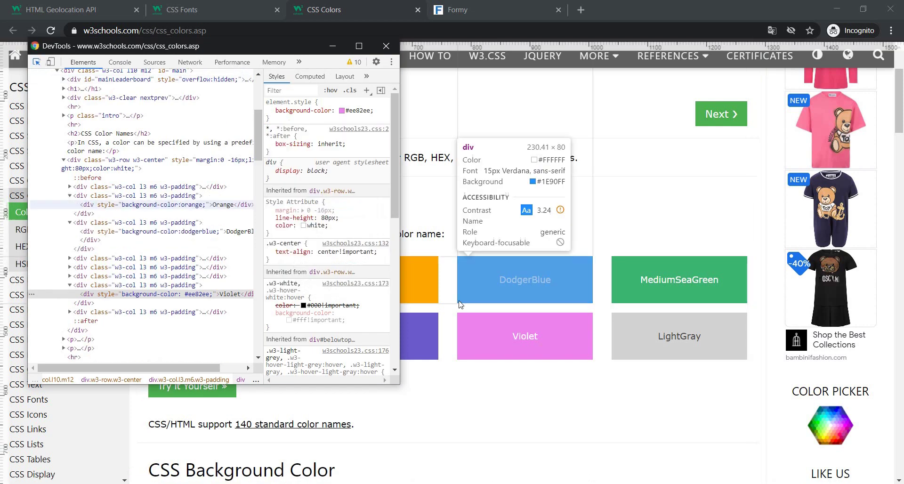
{"action": "left_click", "coordinate": [426, 293]}
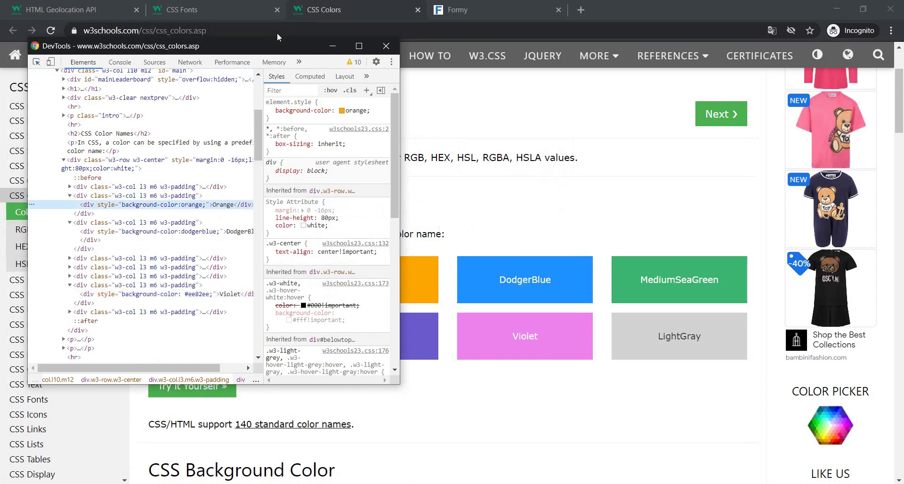
{"action": "left_click_drag", "start_coordinate": [280, 49], "coordinate": [711, 96]}
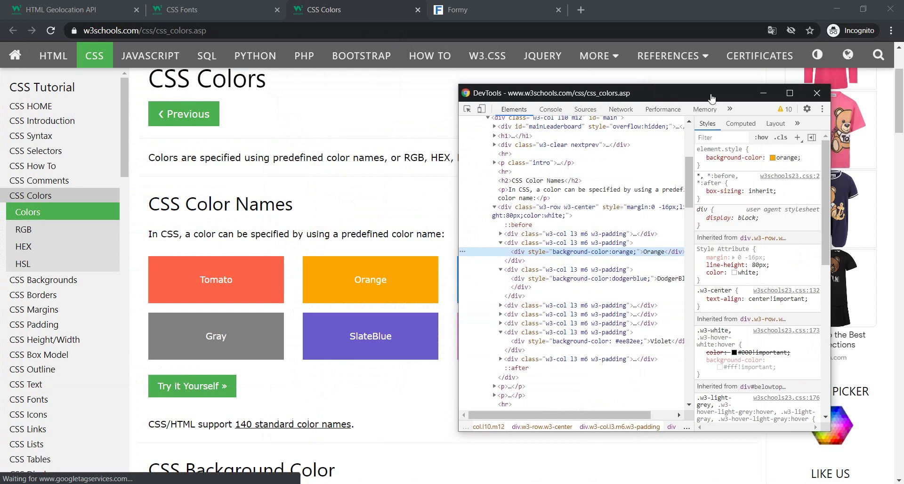
Open the color picker for the Orange box's background color in its element style.
{"action": "left_click", "coordinate": [783, 158]}
{"action": "key", "text": "Return"}
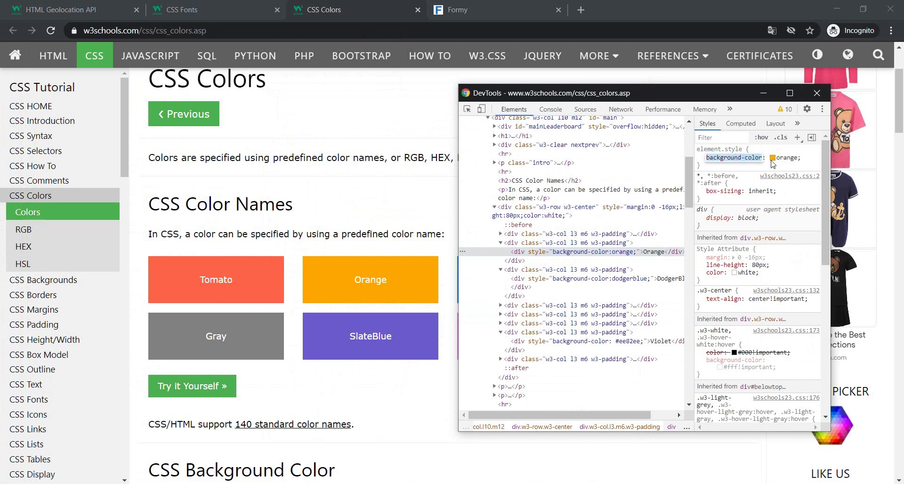
{"action": "left_click", "coordinate": [773, 158]}
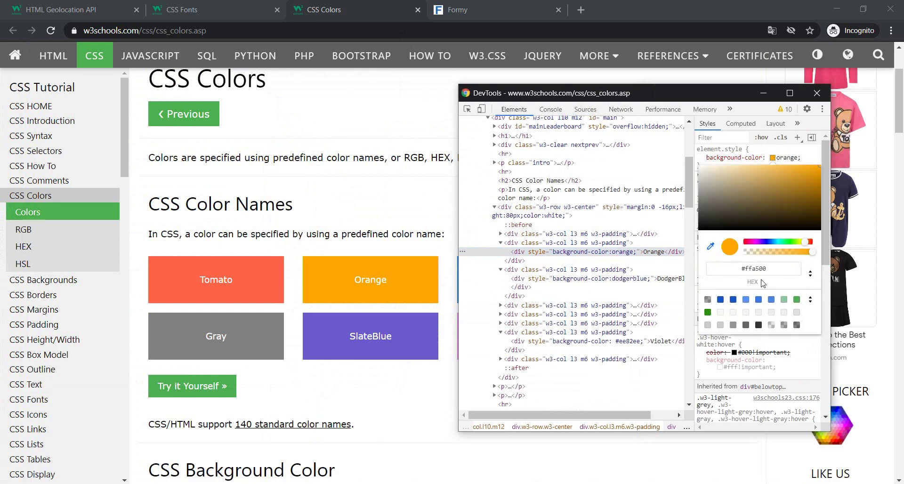
Cycle the Orange color's format through RGB back to HEX and reduce its opacity to reach #ffa50078.
{"action": "left_click", "coordinate": [810, 276]}
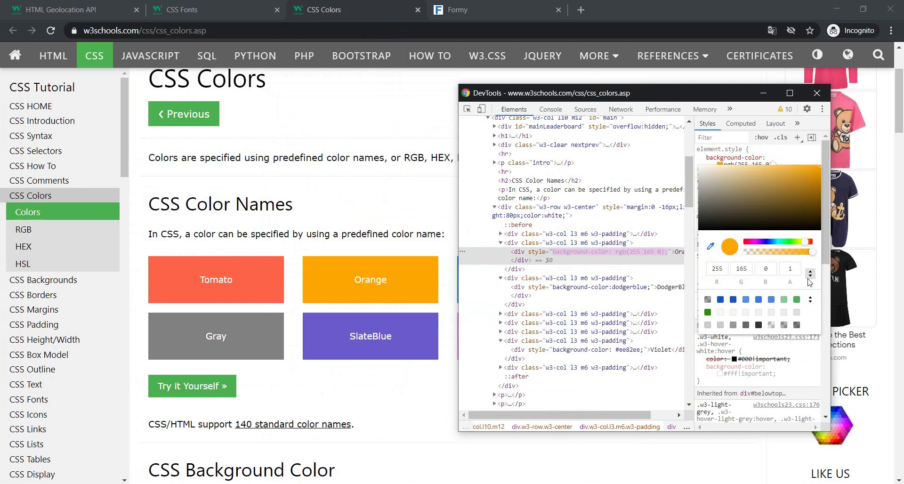
{"action": "left_click", "coordinate": [810, 275]}
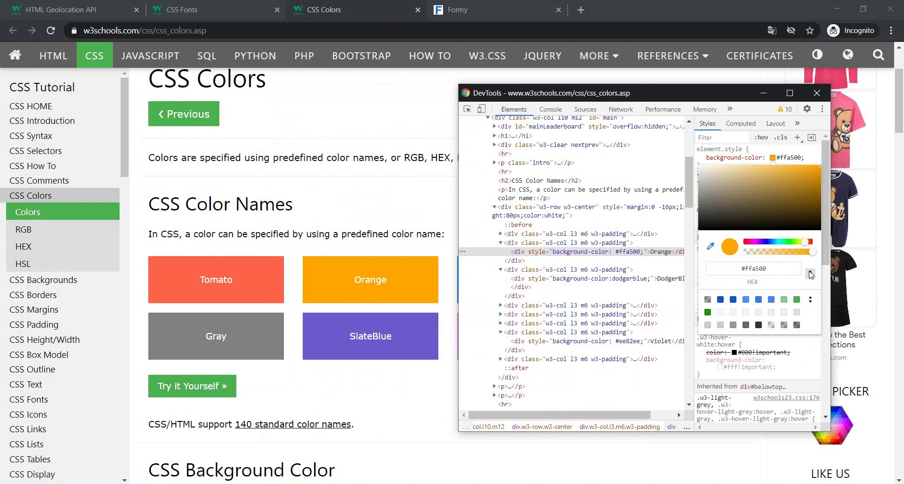
{"action": "left_click_drag", "start_coordinate": [812, 252], "coordinate": [776, 254]}
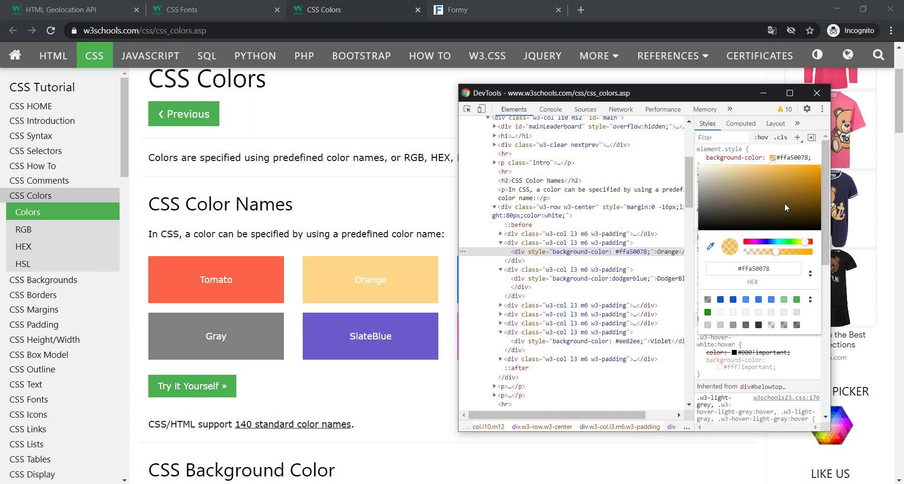
{"action": "left_click", "coordinate": [400, 194]}
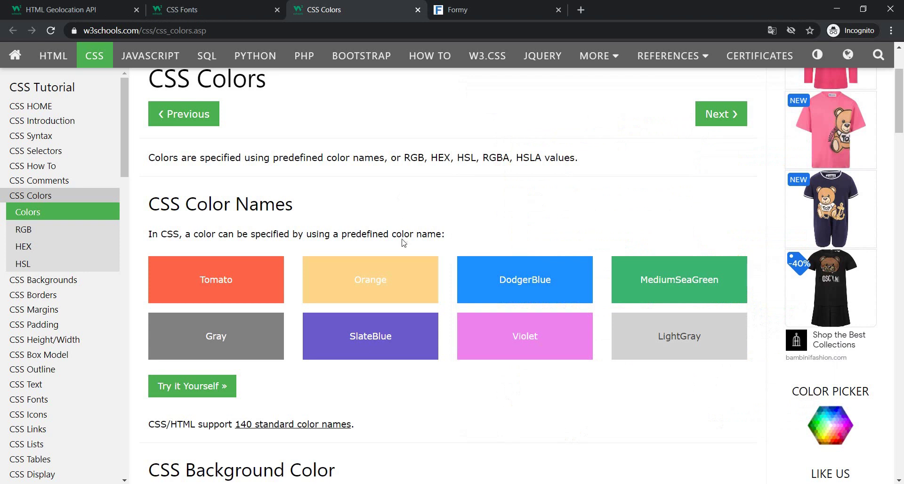
Switch to the CSS Fonts page and inspect the Times New Roman example in the Some Font Examples table.
{"action": "left_click", "coordinate": [227, 8]}
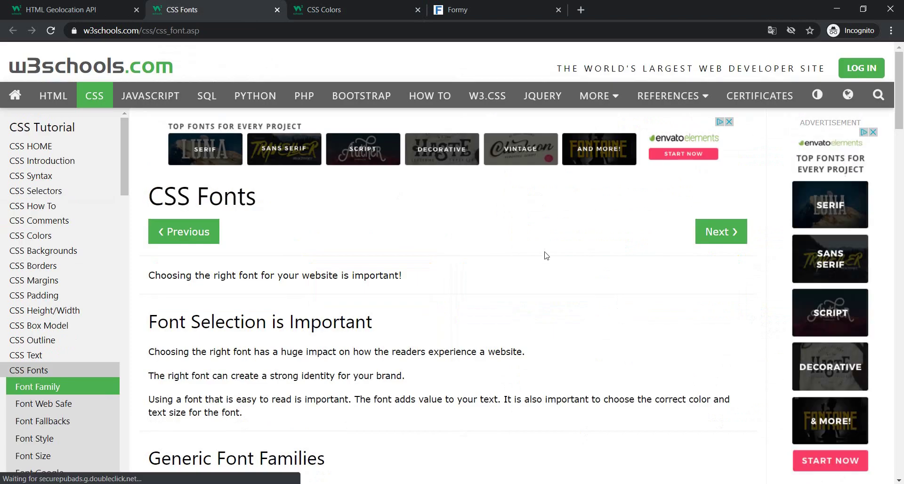
{"action": "scroll", "coordinate": [545, 243], "scroll_direction": "down", "scroll_amount": 2}
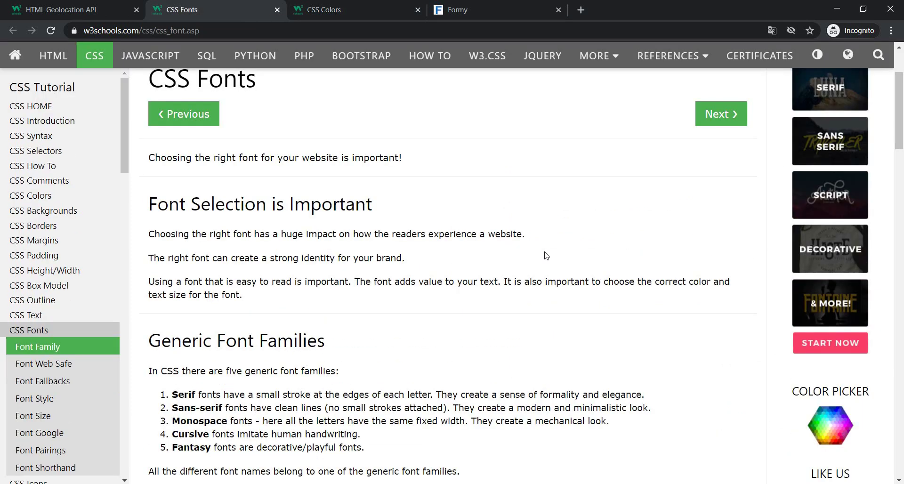
{"action": "scroll", "coordinate": [546, 256], "scroll_direction": "down", "scroll_amount": 6}
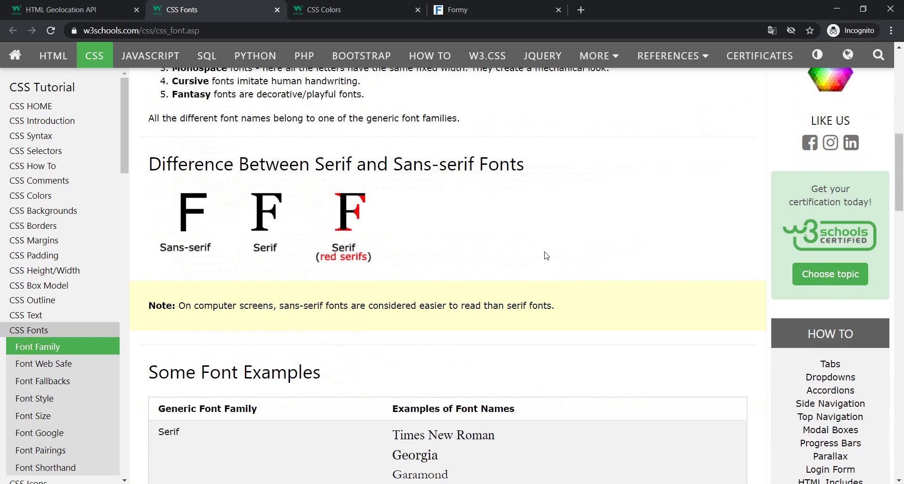
{"action": "scroll", "coordinate": [547, 255], "scroll_direction": "down", "scroll_amount": 3}
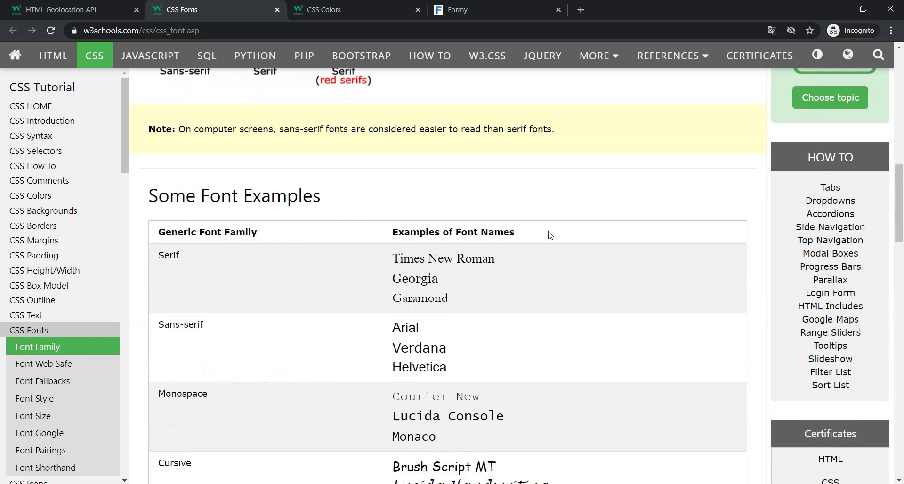
{"action": "scroll", "coordinate": [624, 254], "scroll_direction": "down", "scroll_amount": 1}
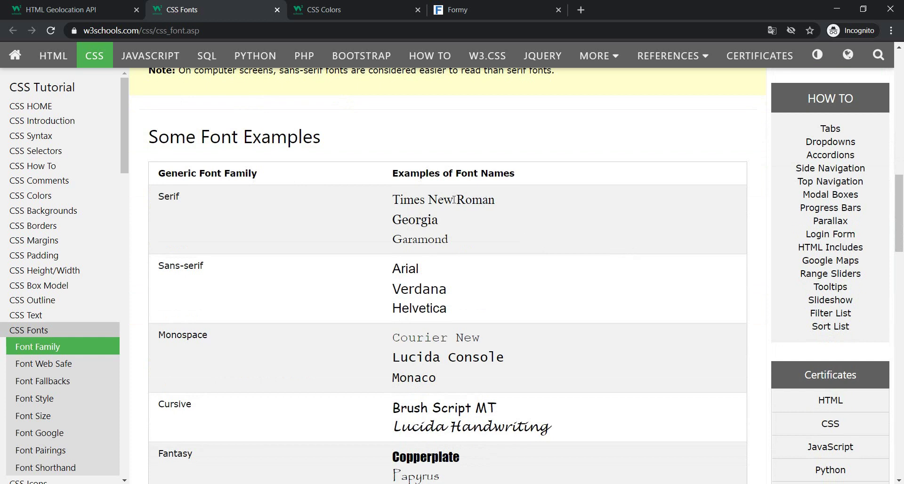
{"action": "right_click", "coordinate": [481, 201]}
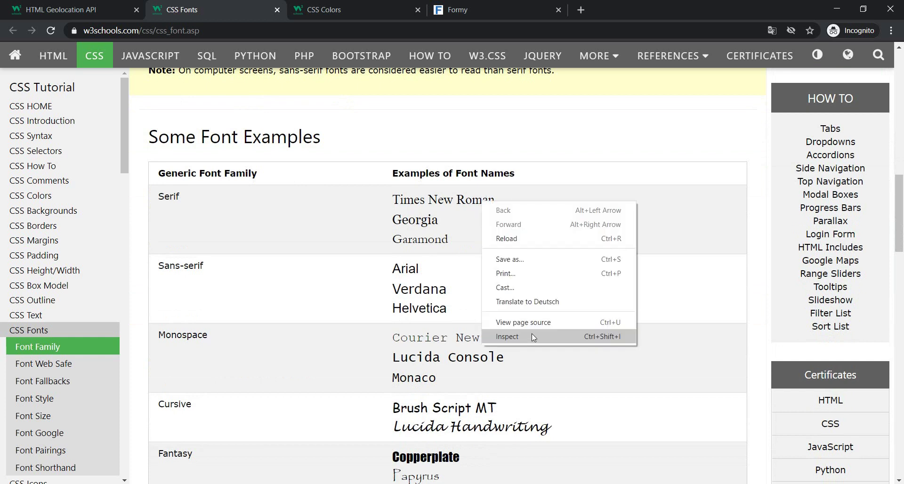
{"action": "left_click", "coordinate": [533, 334]}
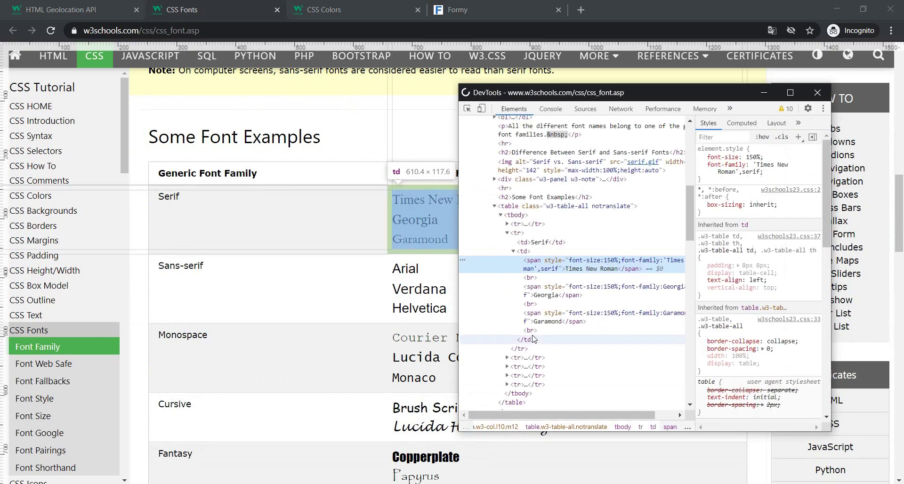
Move the developer tools window clear of the font names and select the Monaco example with the element picker to view its font styles.
{"action": "left_click_drag", "start_coordinate": [688, 99], "coordinate": [234, 89]}
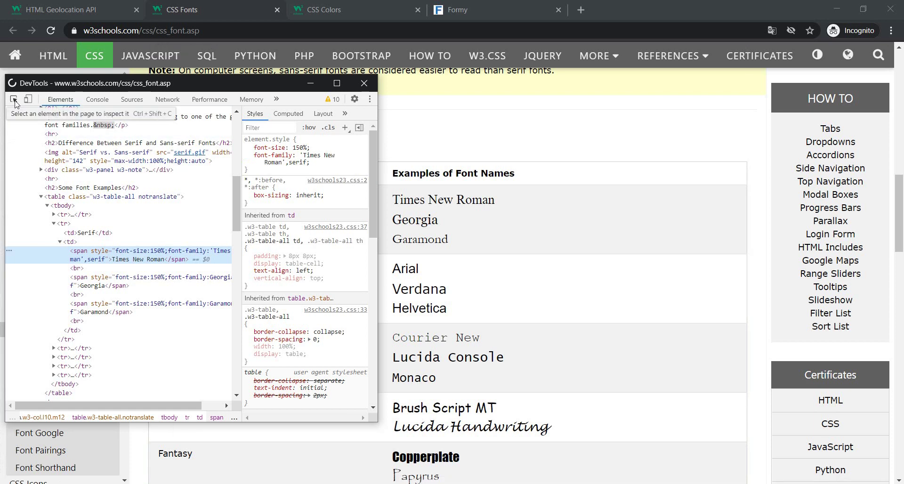
{"action": "left_click", "coordinate": [15, 101]}
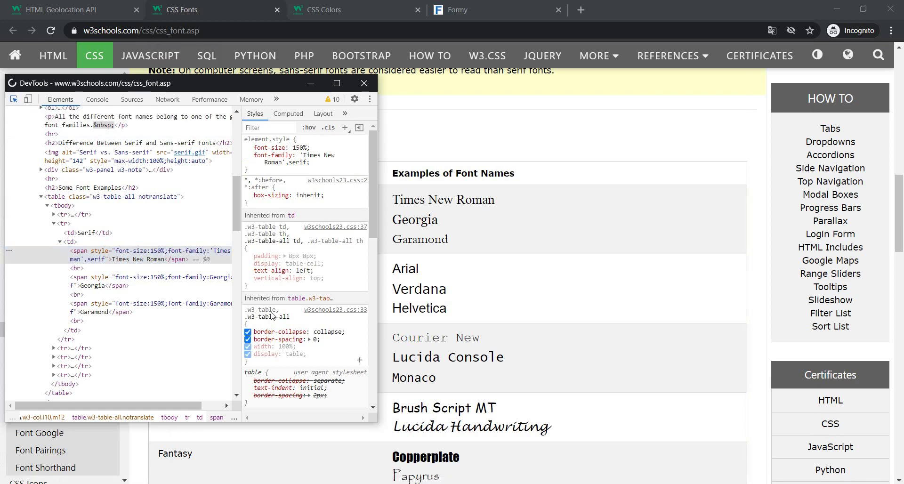
{"action": "left_click", "coordinate": [430, 382]}
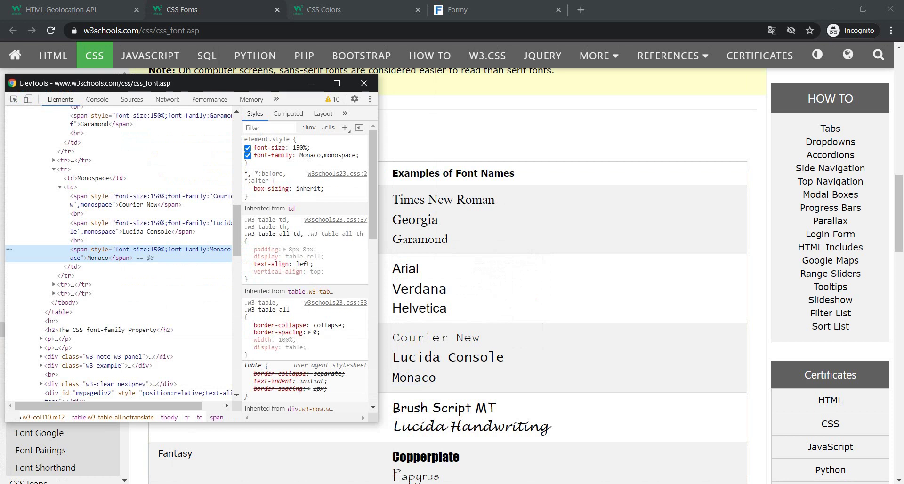
{"action": "left_click", "coordinate": [435, 137]}
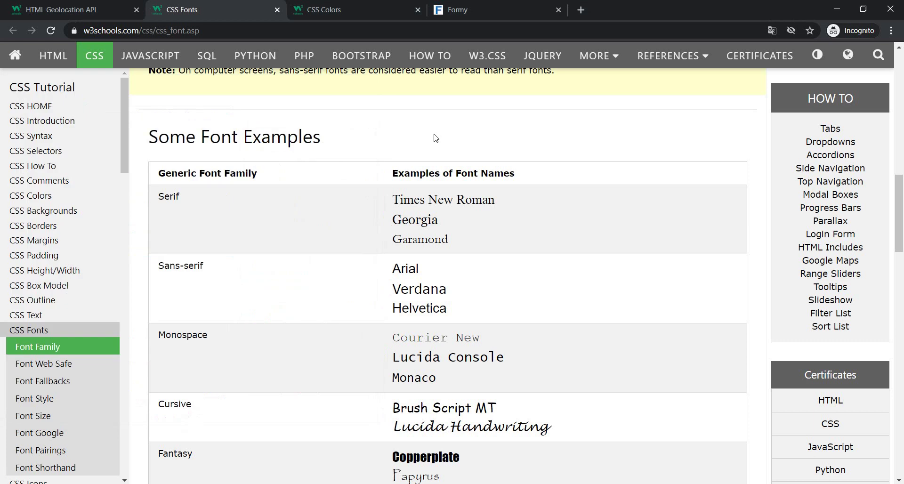
Switch to the HTML Geolocation API page and run its Try It demo to locate the position on the map.
{"action": "left_click", "coordinate": [75, 11]}
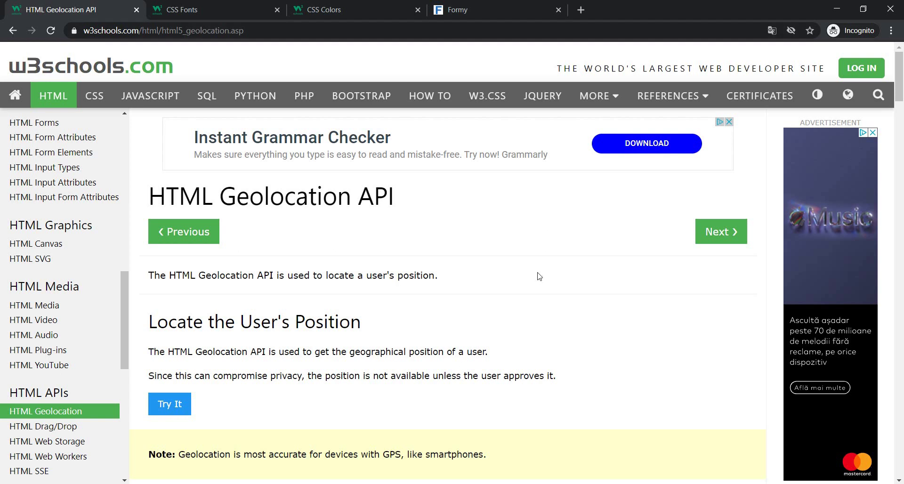
{"action": "scroll", "coordinate": [539, 277], "scroll_direction": "down", "scroll_amount": 1}
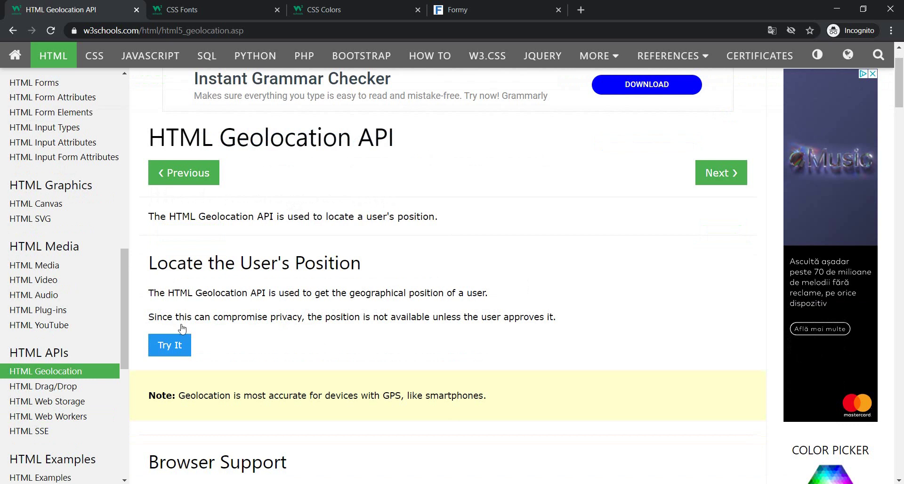
{"action": "left_click", "coordinate": [178, 346]}
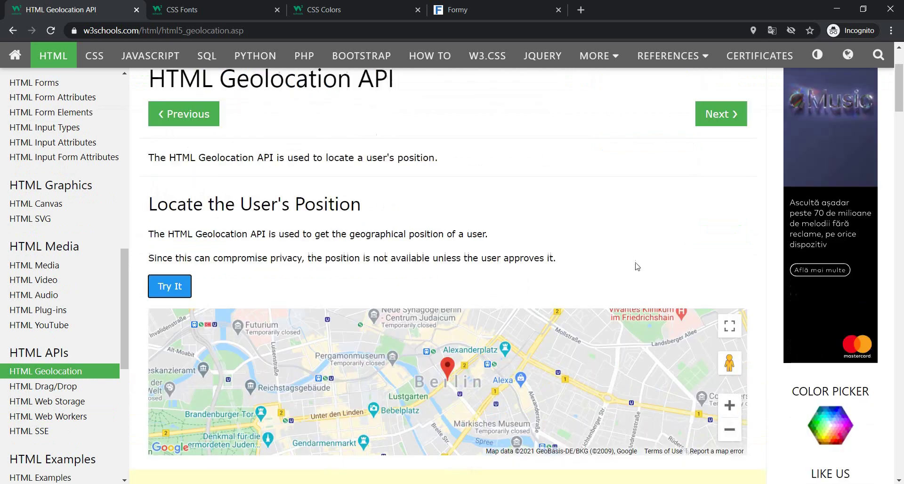
{"action": "scroll", "coordinate": [636, 265], "scroll_direction": "down", "scroll_amount": 3}
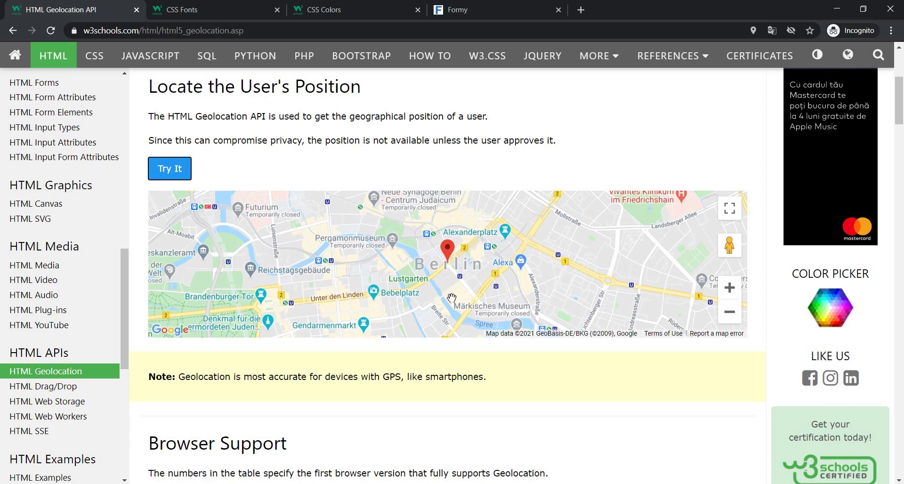
Close the form page's developer tools window and inspect the Note paragraph below the geolocation map.
{"action": "mouse_move", "coordinate": [368, 483]}
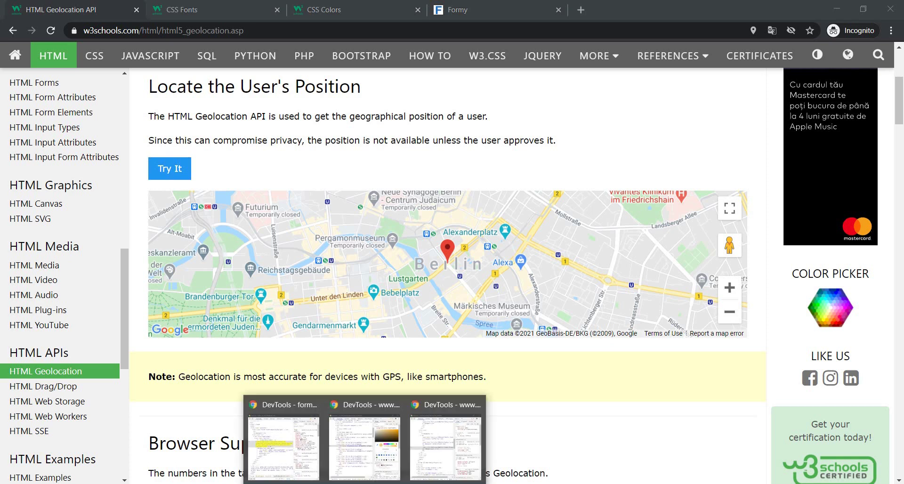
{"action": "left_click", "coordinate": [314, 405]}
{"action": "right_click", "coordinate": [568, 379]}
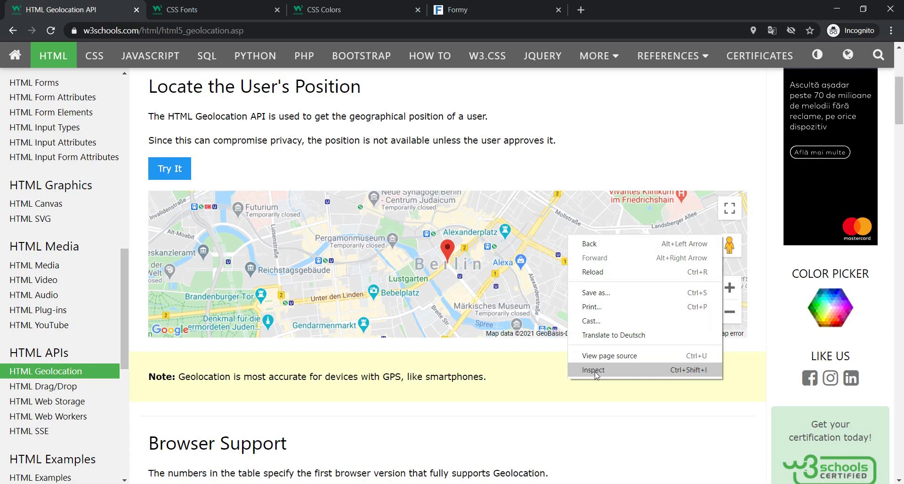
{"action": "left_click", "coordinate": [595, 372]}
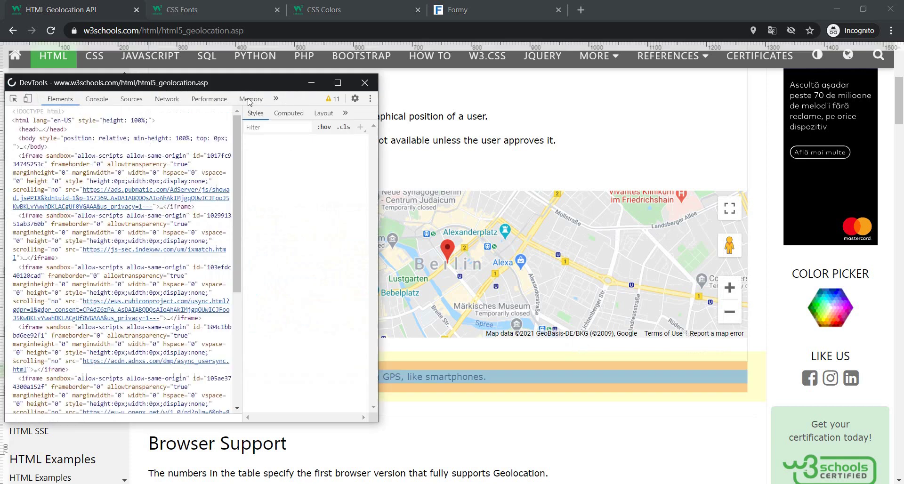
Move the developer tools window away from the map's location marker and show the Console.
{"action": "left_click_drag", "start_coordinate": [235, 85], "coordinate": [729, 90]}
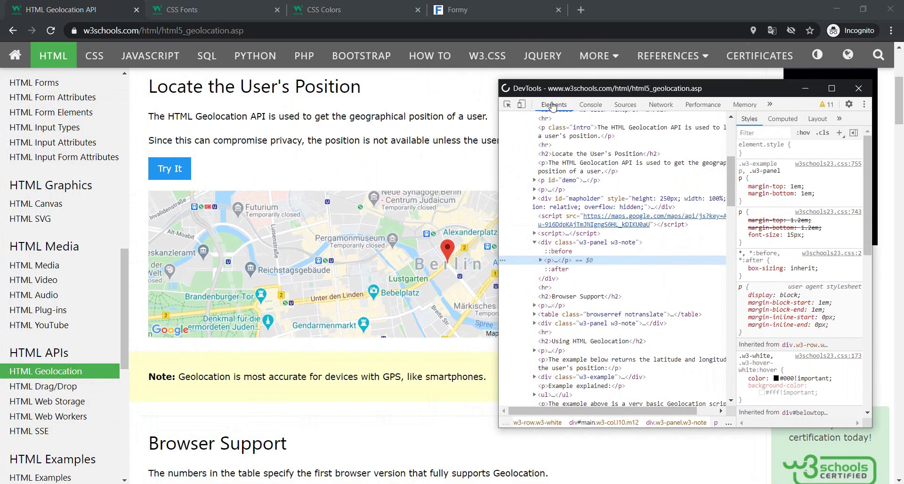
{"action": "left_click", "coordinate": [592, 108]}
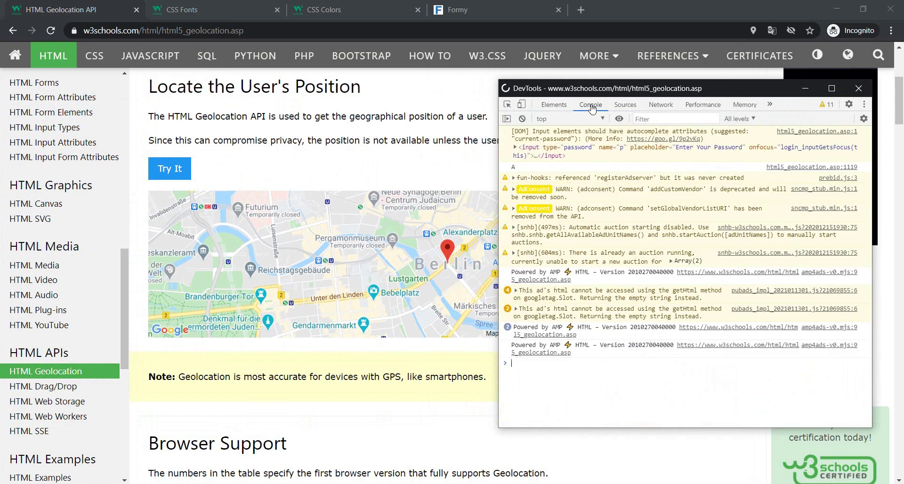
Clear the console messages and show the Sensors tool in the console drawer.
{"action": "left_click", "coordinate": [523, 120]}
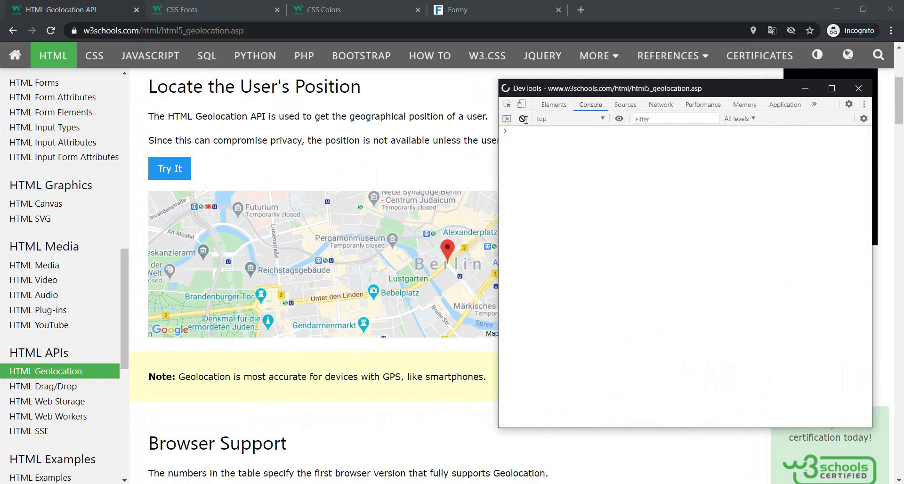
{"action": "left_click", "coordinate": [863, 105]}
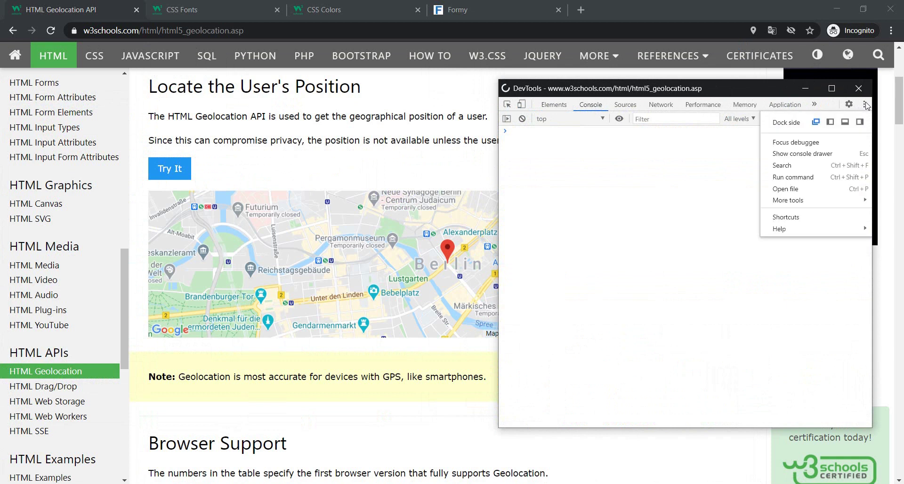
{"action": "left_click", "coordinate": [846, 160]}
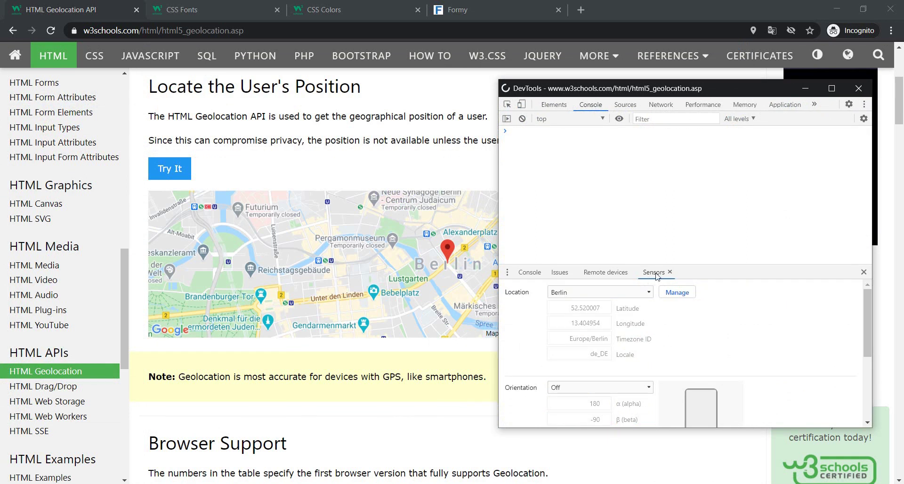
Override the location with San Francisco and rerun the Try It demo, checking the area around the map marker.
{"action": "left_click", "coordinate": [625, 295]}
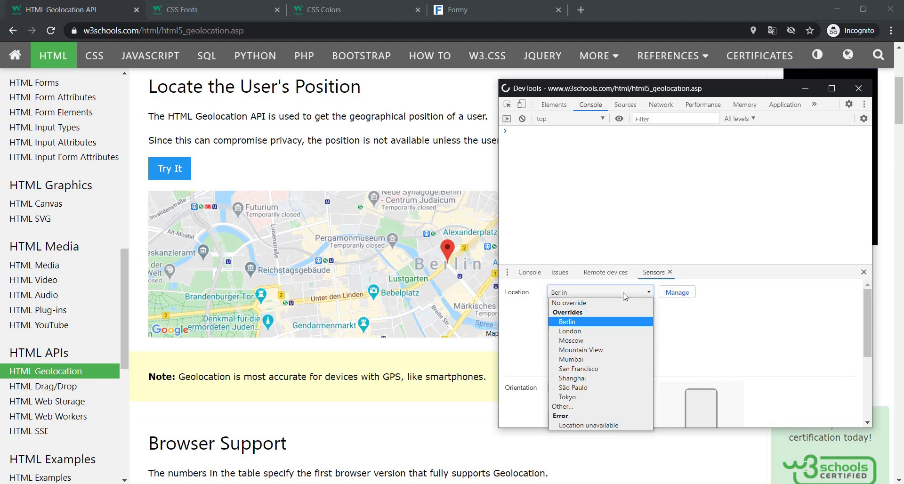
{"action": "left_click", "coordinate": [590, 371]}
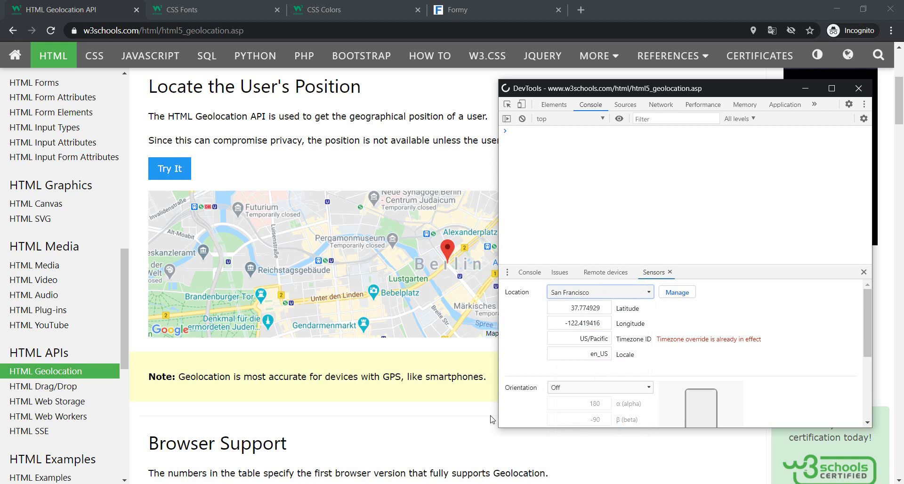
{"action": "left_click", "coordinate": [462, 417]}
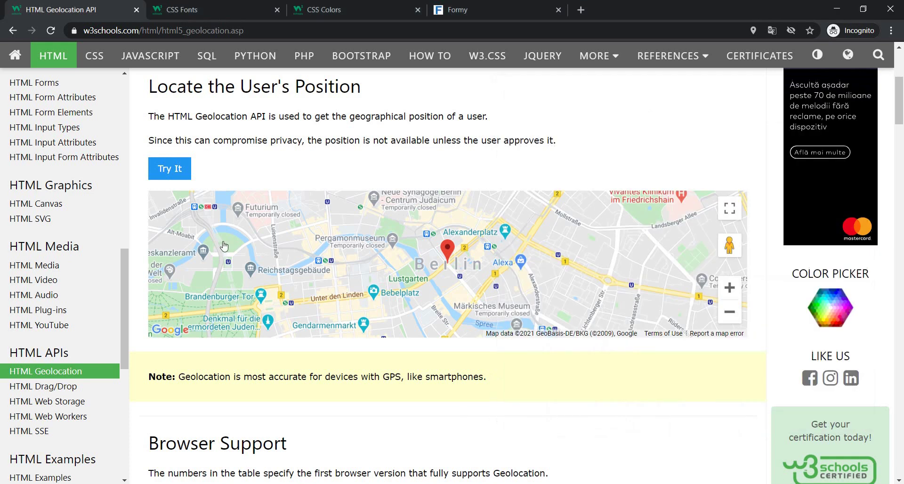
{"action": "left_click", "coordinate": [170, 172]}
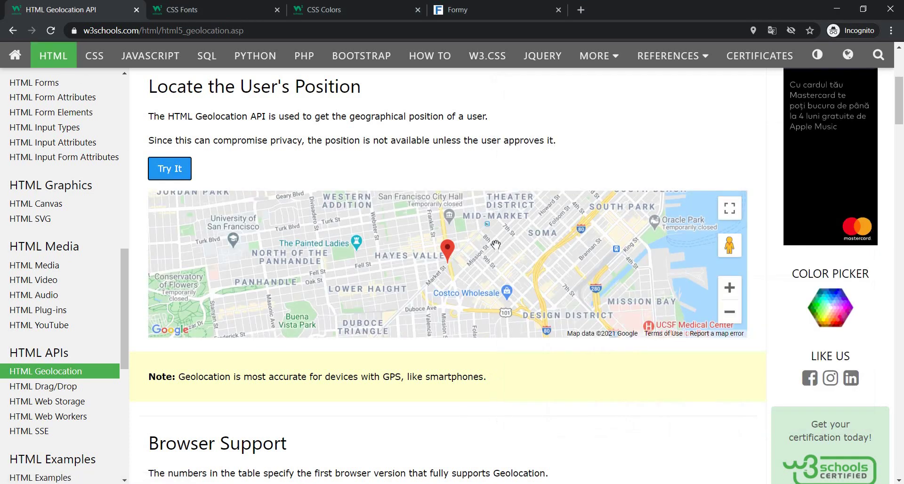
{"action": "scroll", "coordinate": [483, 245], "scroll_direction": "down", "scroll_amount": 2}
{"action": "scroll", "coordinate": [481, 240], "scroll_direction": "up", "scroll_amount": 3}
{"action": "double_click", "coordinate": [466, 280]}
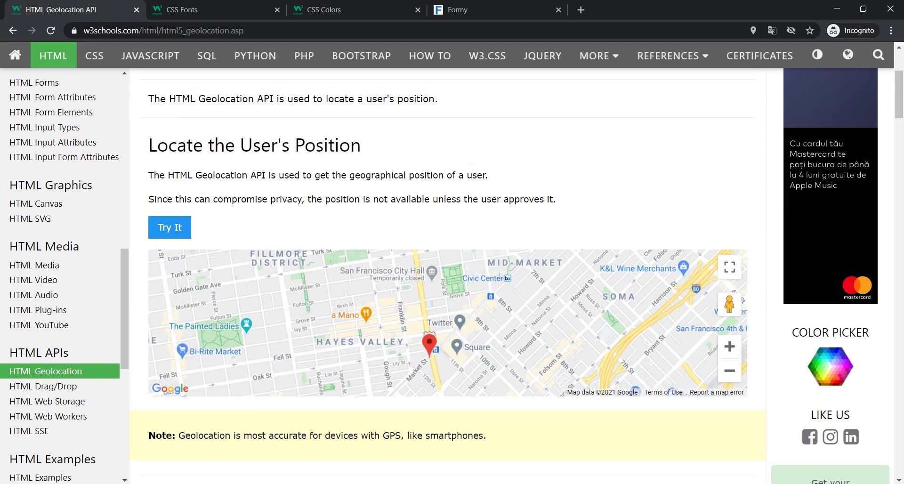
Set the location override to Tokyo, reload the geolocation page and rerun the Try It demo.
{"action": "key", "text": "alt+Tab"}
{"action": "left_click", "coordinate": [646, 294]}
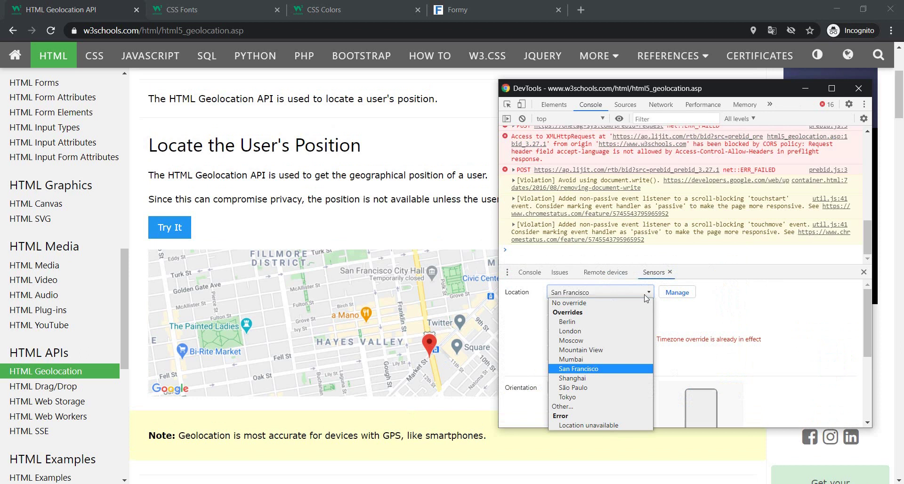
{"action": "left_click", "coordinate": [572, 397]}
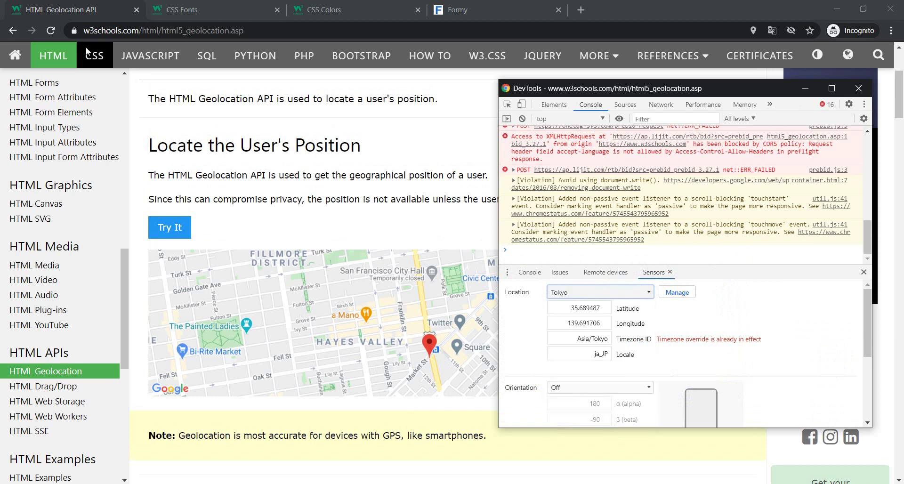
{"action": "left_click", "coordinate": [51, 31]}
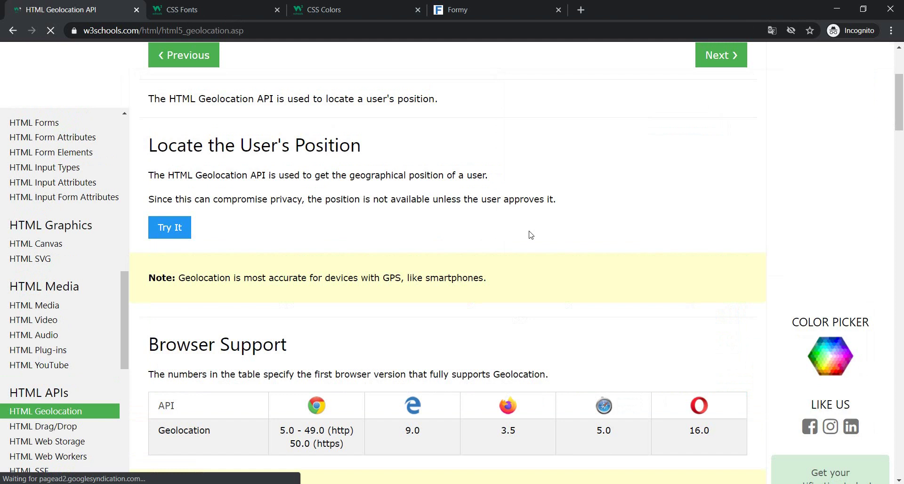
{"action": "left_click", "coordinate": [167, 228]}
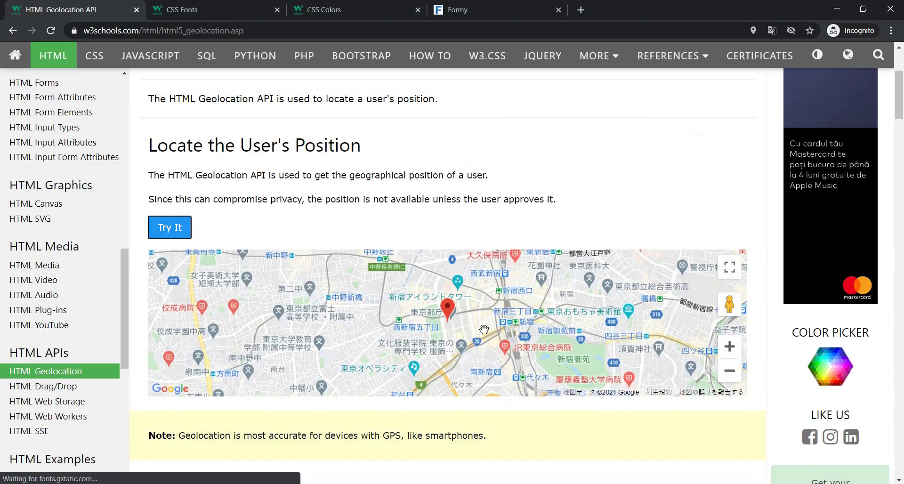
Add a custom location named Custom with latitude 43, longitude 23 and timezone ID Europe, and close the location settings.
{"action": "key", "text": "alt+Tab"}
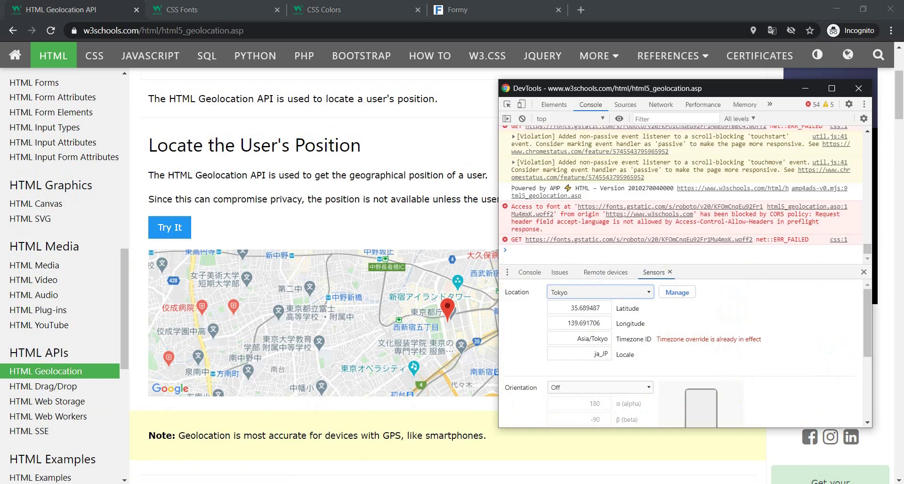
{"action": "left_click", "coordinate": [676, 292]}
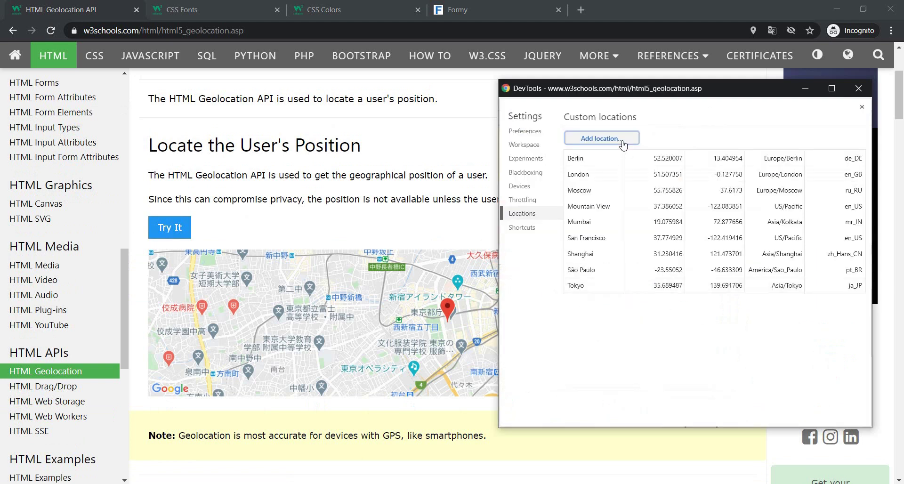
{"action": "left_click", "coordinate": [622, 139]}
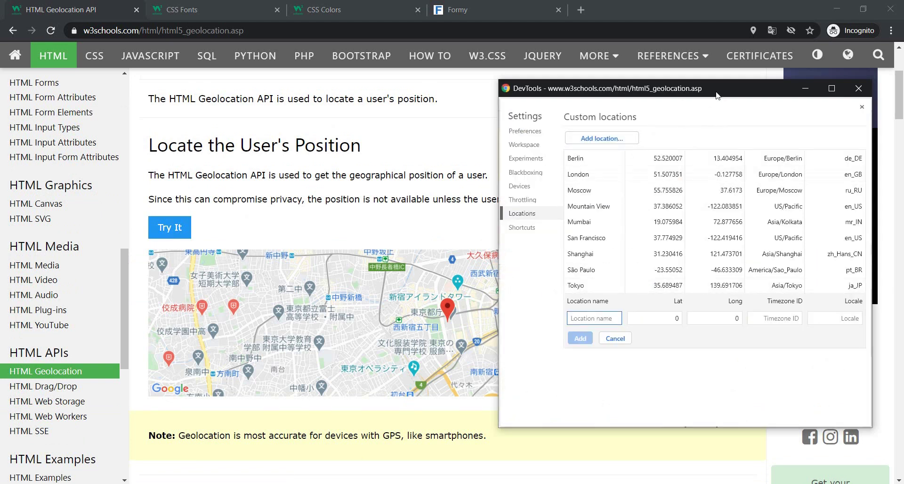
{"action": "left_click_drag", "start_coordinate": [717, 95], "coordinate": [601, 93]}
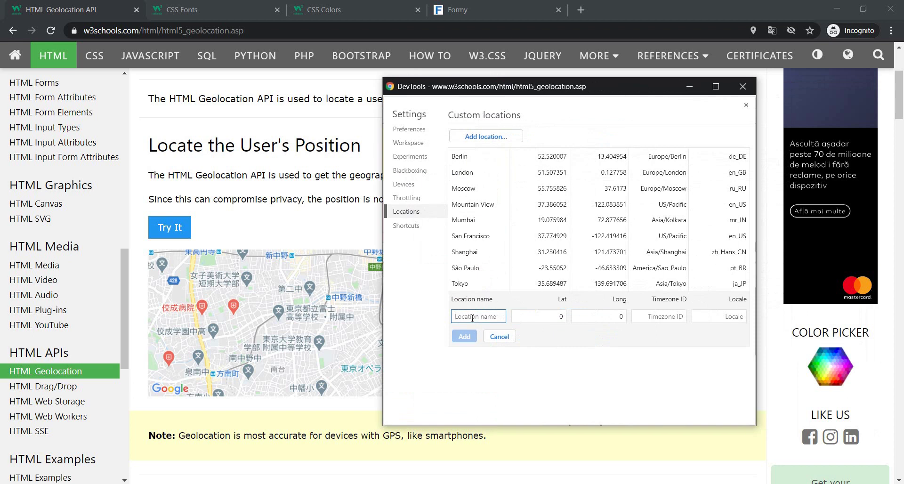
{"action": "type", "text": "Custom"}
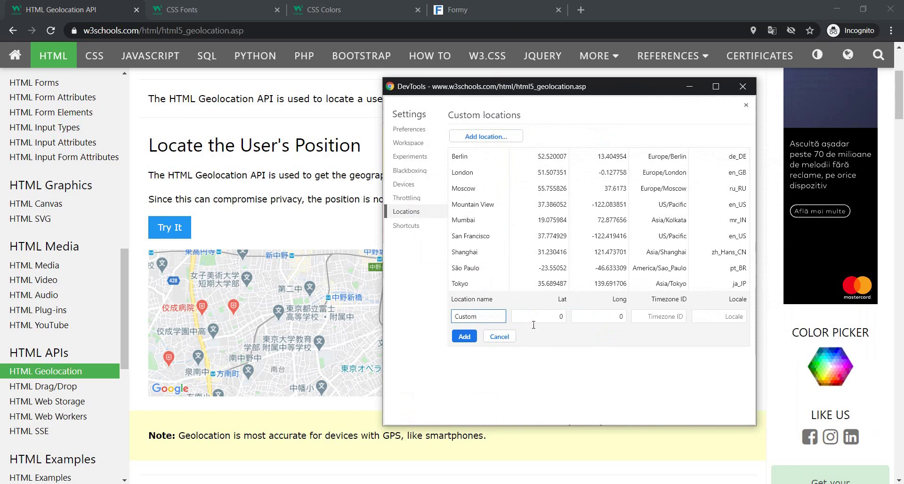
{"action": "key", "text": "Tab"}
{"action": "key", "text": "Tab"}
{"action": "key", "text": "Tab"}
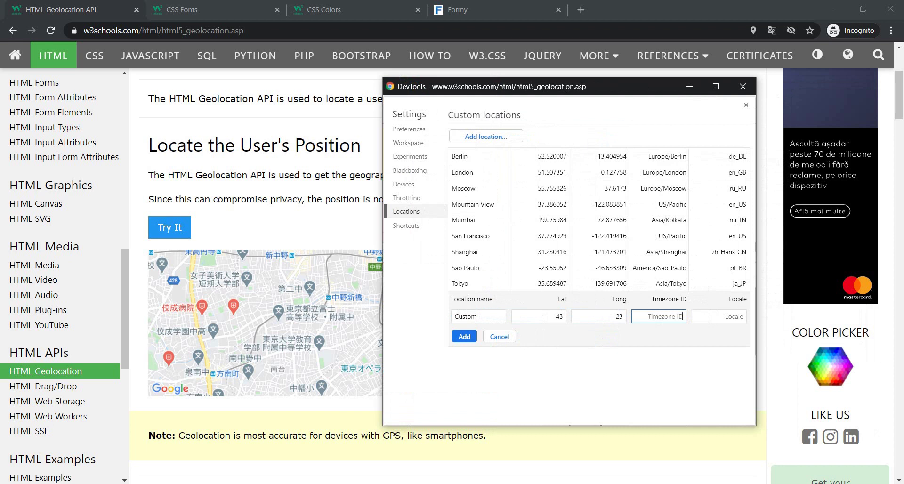
{"action": "type", "text": "Europe"}
{"action": "key", "text": "Tab"}
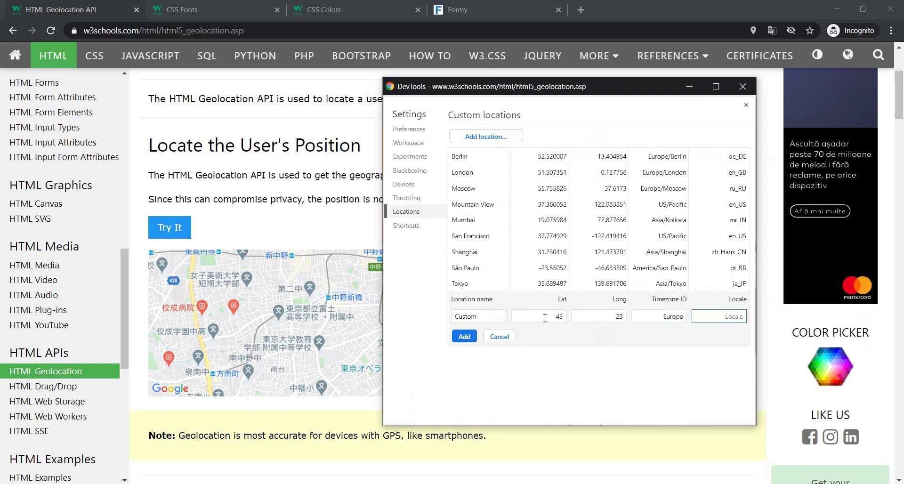
{"action": "left_click", "coordinate": [466, 337]}
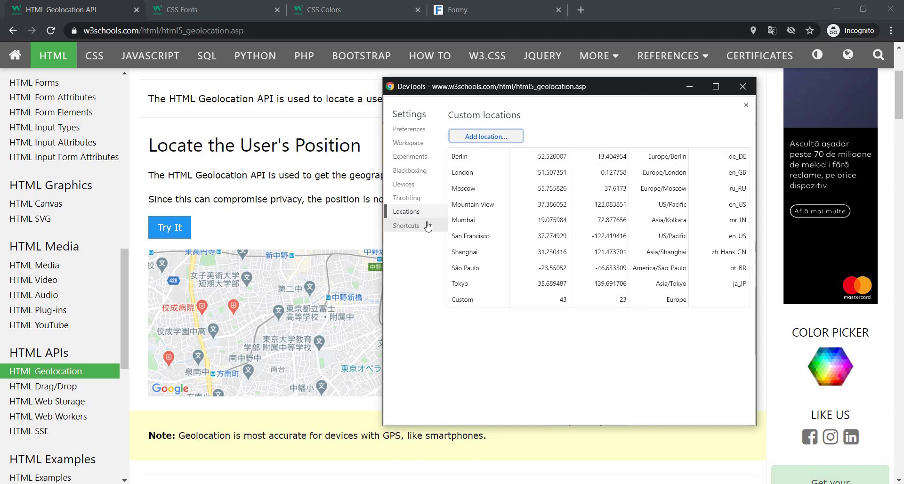
{"action": "left_click", "coordinate": [746, 105]}
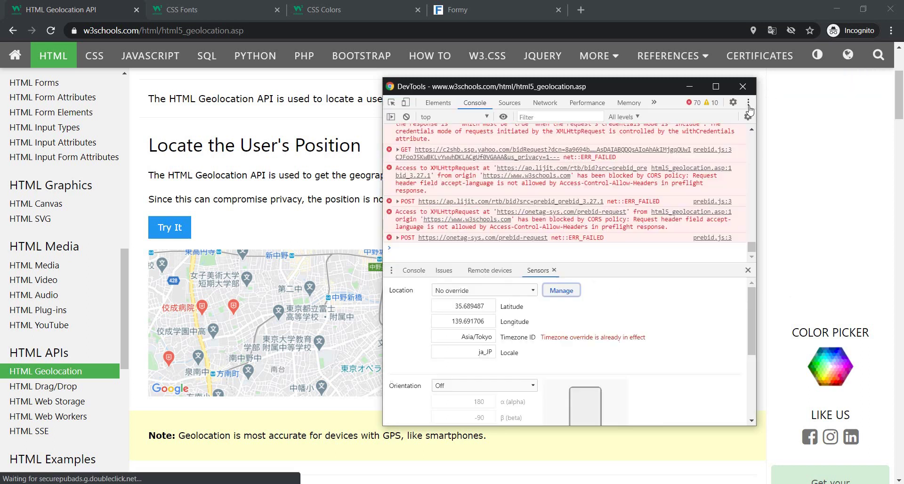
Set the location override to the Custom location and rerun the Try It demo.
{"action": "left_click", "coordinate": [511, 291]}
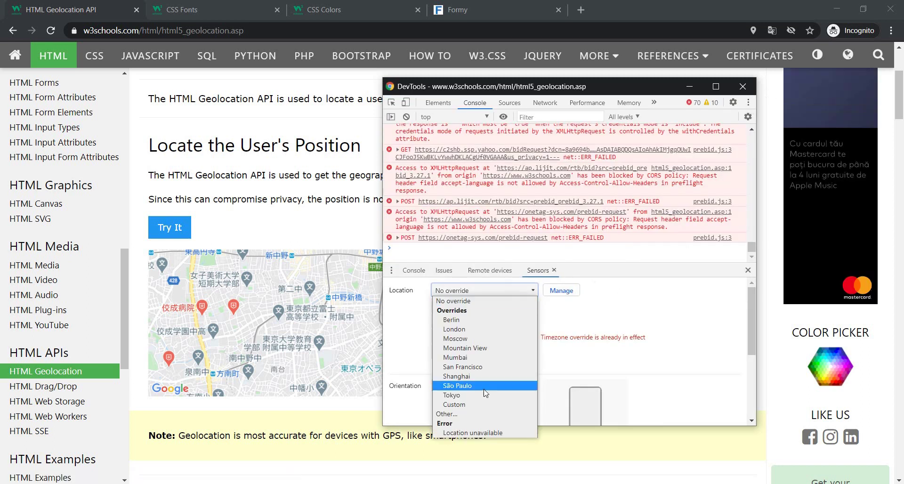
{"action": "left_click", "coordinate": [483, 404]}
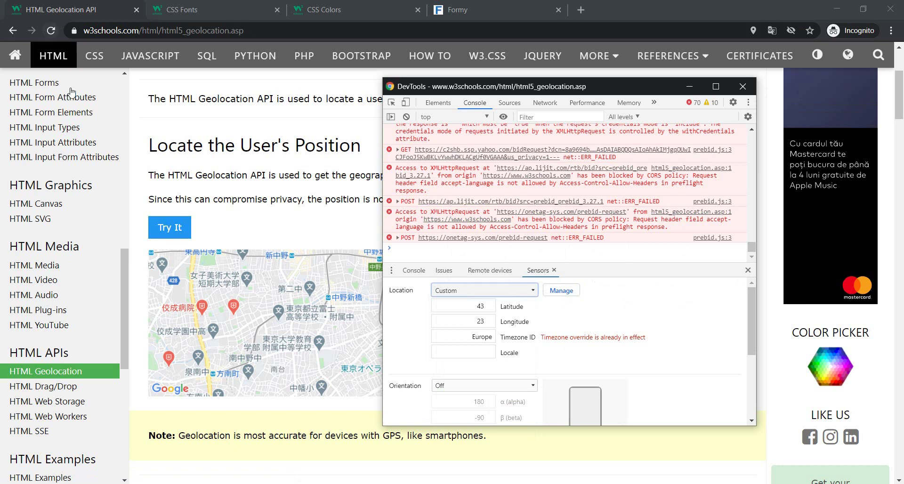
{"action": "left_click", "coordinate": [163, 229]}
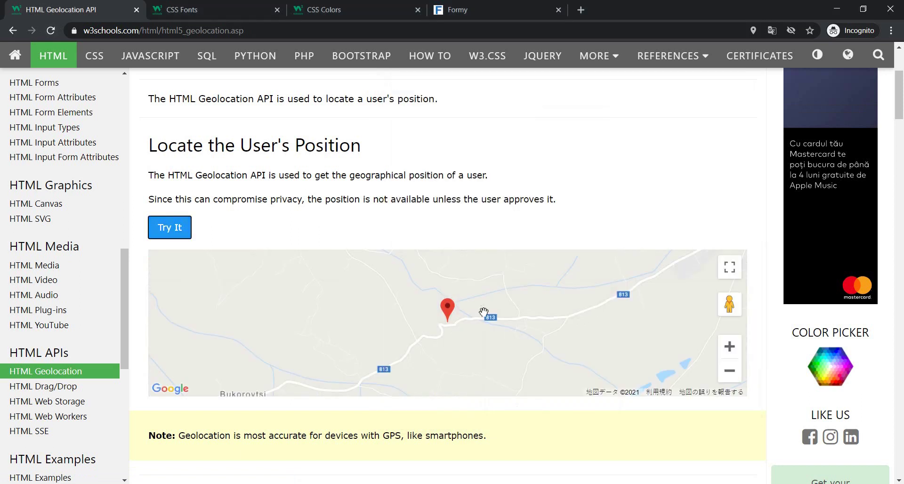
Zoom out and pan the geolocation map to examine which country and region the marker lies in.
{"action": "scroll", "coordinate": [485, 313], "scroll_direction": "down", "scroll_amount": 3}
{"action": "scroll", "coordinate": [485, 318], "scroll_direction": "up", "scroll_amount": 2}
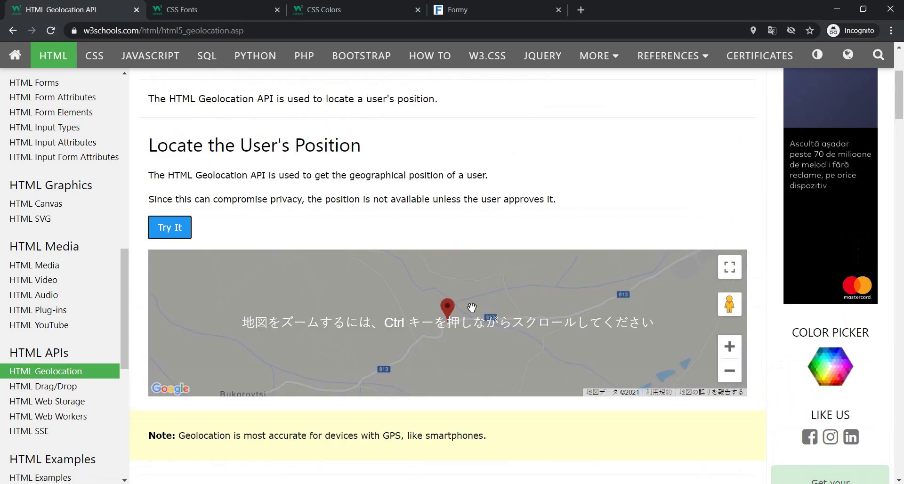
{"action": "scroll", "coordinate": [474, 298], "scroll_direction": "down", "scroll_amount": 3}
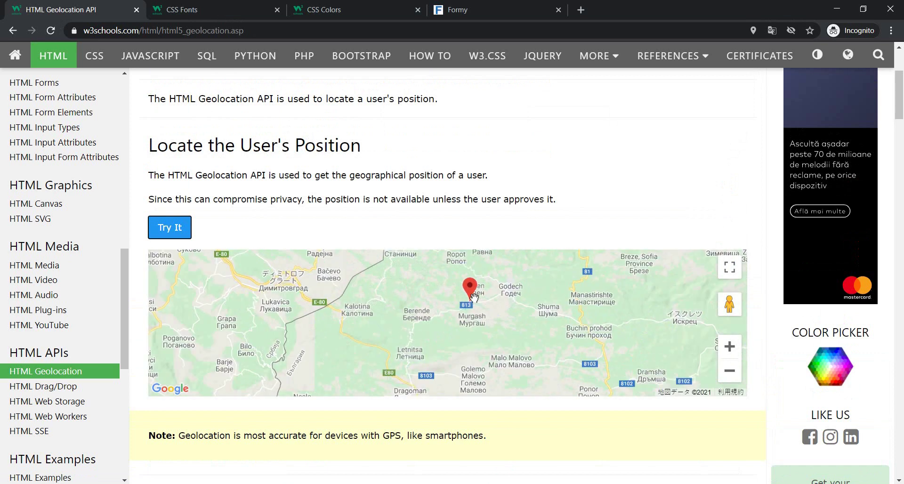
{"action": "scroll", "coordinate": [474, 297], "scroll_direction": "down", "scroll_amount": 2}
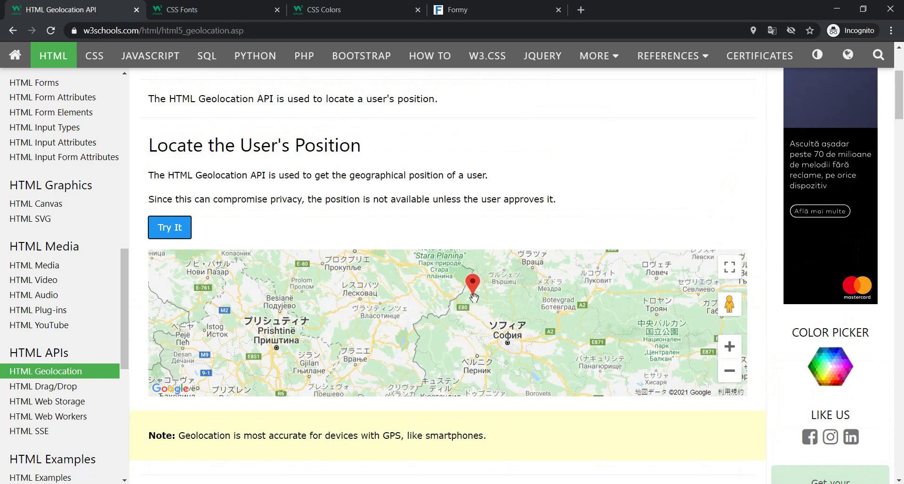
{"action": "scroll", "coordinate": [474, 297], "scroll_direction": "down", "scroll_amount": 3}
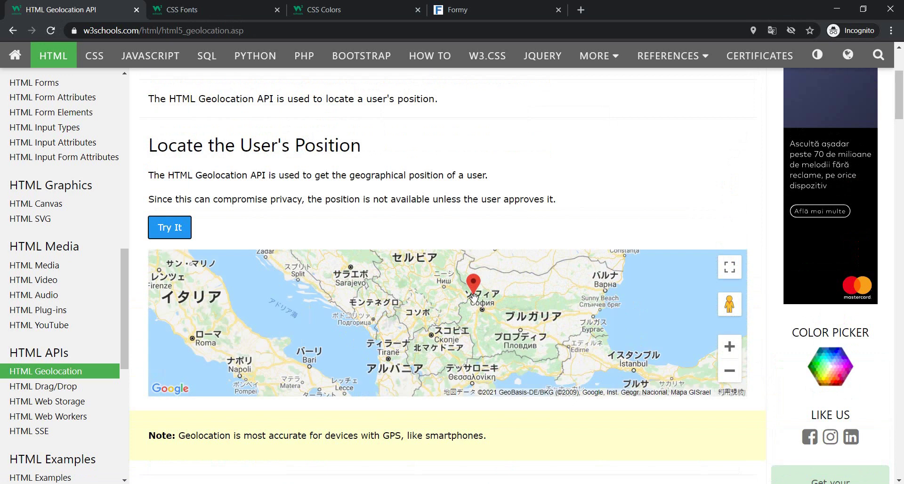
{"action": "scroll", "coordinate": [474, 297], "scroll_direction": "down", "scroll_amount": 2}
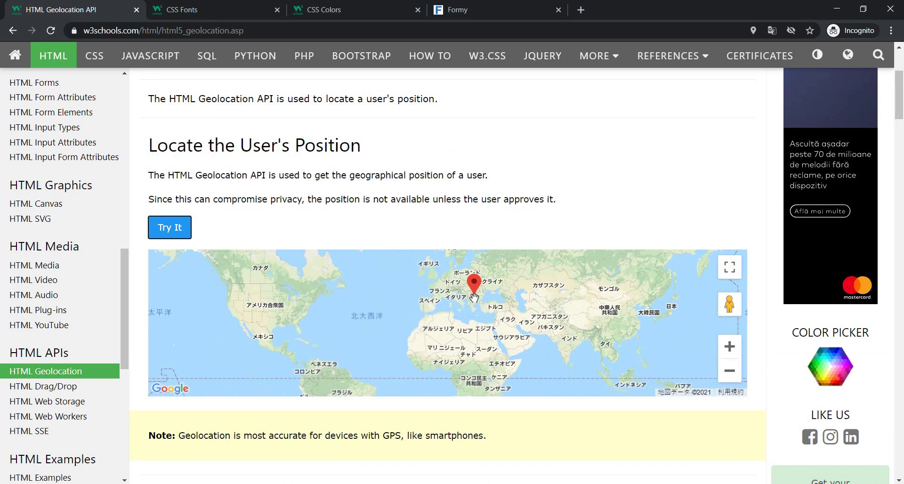
{"action": "scroll", "coordinate": [475, 297], "scroll_direction": "up", "scroll_amount": 2}
{"action": "scroll", "coordinate": [474, 297], "scroll_direction": "up", "scroll_amount": 1}
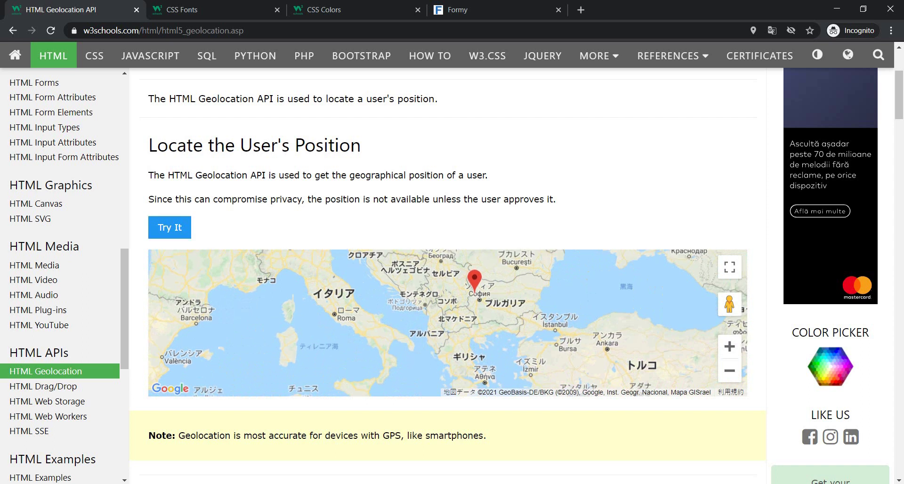
{"action": "left_click_drag", "start_coordinate": [500, 294], "coordinate": [497, 329]}
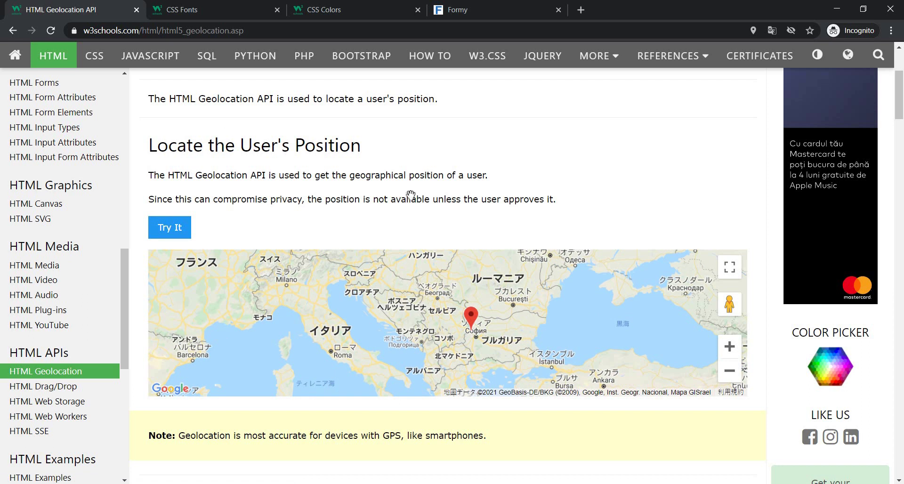
Set the location override to Berlin, reload the geolocation page and rerun the Try It demo.
{"action": "key", "text": "ctrl+shift+i"}
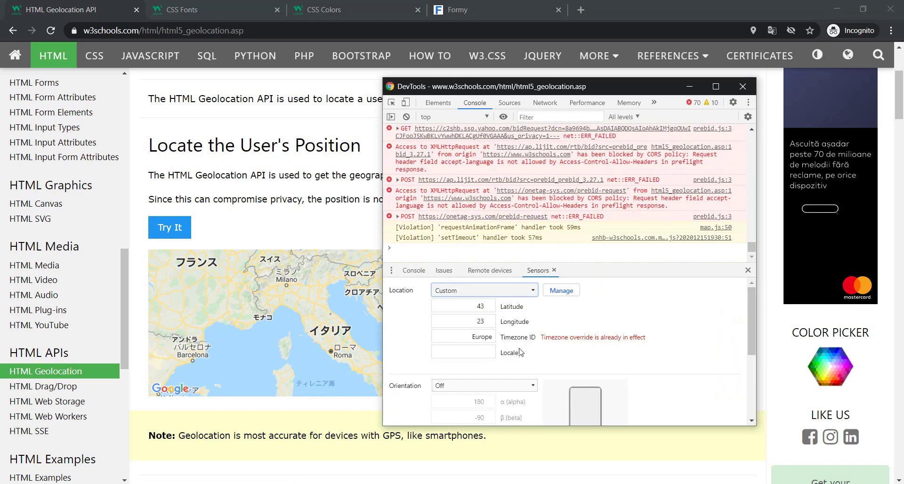
{"action": "left_click", "coordinate": [531, 292]}
{"action": "left_click", "coordinate": [452, 320]}
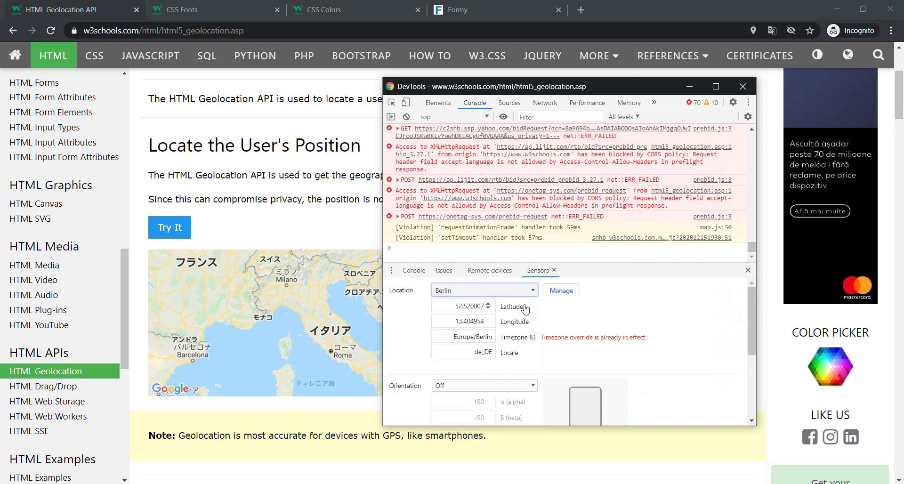
{"action": "left_click", "coordinate": [58, 42]}
{"action": "left_click", "coordinate": [51, 30]}
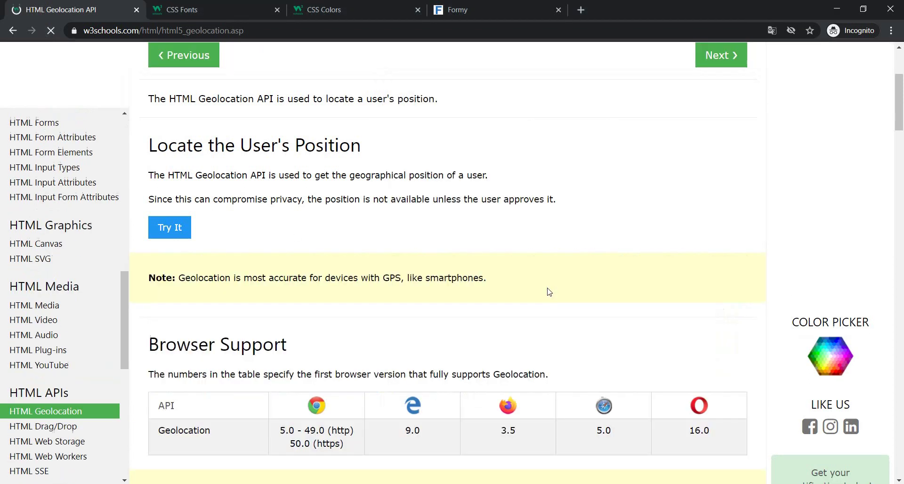
{"action": "left_click", "coordinate": [167, 228]}
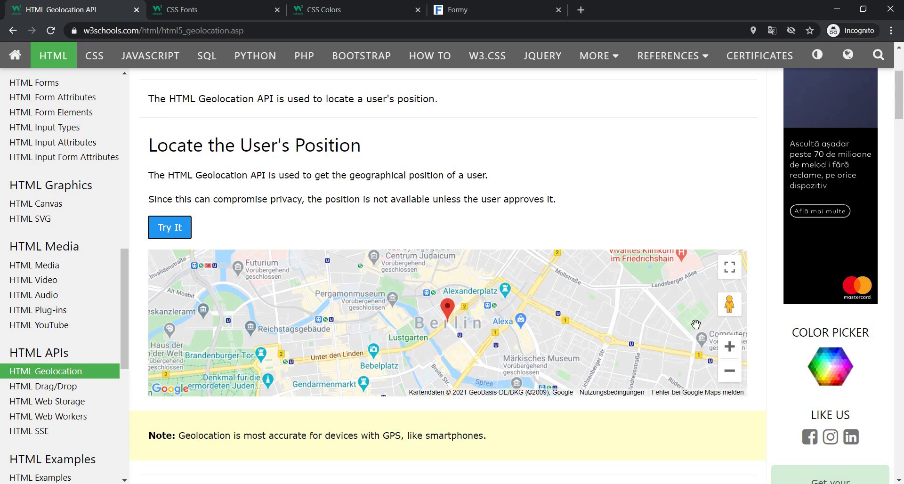
{"action": "right_click", "coordinate": [635, 170]}
{"action": "left_click", "coordinate": [678, 305]}
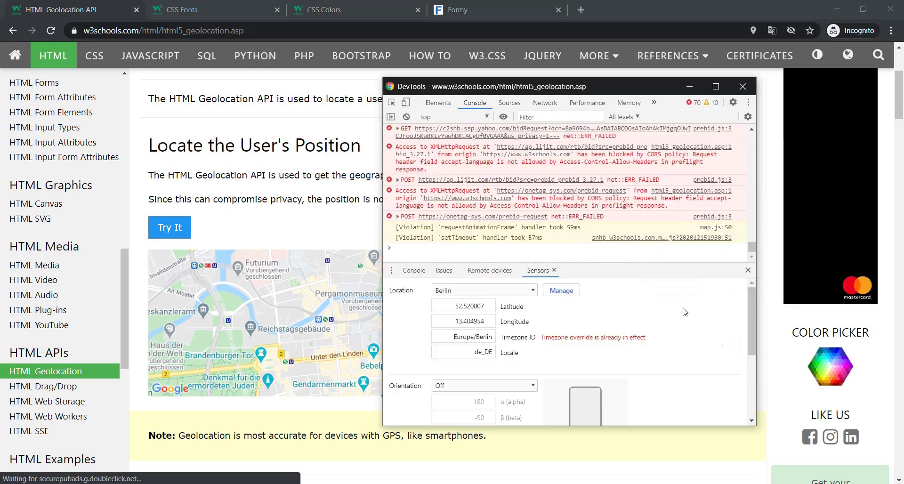
{"action": "left_click", "coordinate": [743, 86]}
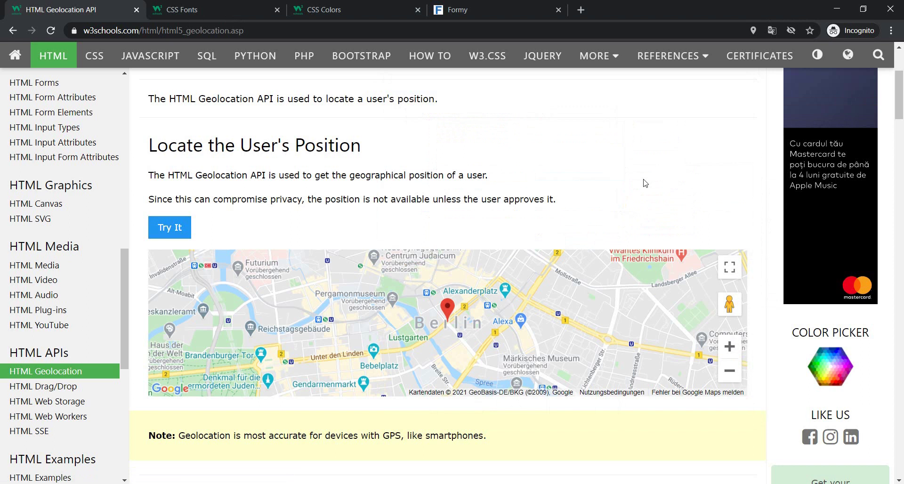
Open the developer tools with a cleared console, turn on device emulation and move the tools window clear of the page preview.
{"action": "key", "text": "ctrl+shift+j"}
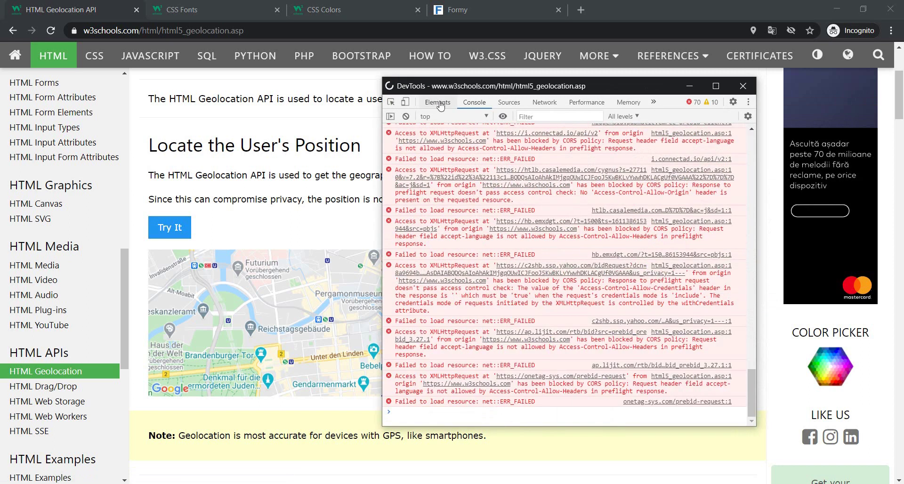
{"action": "left_click", "coordinate": [406, 117]}
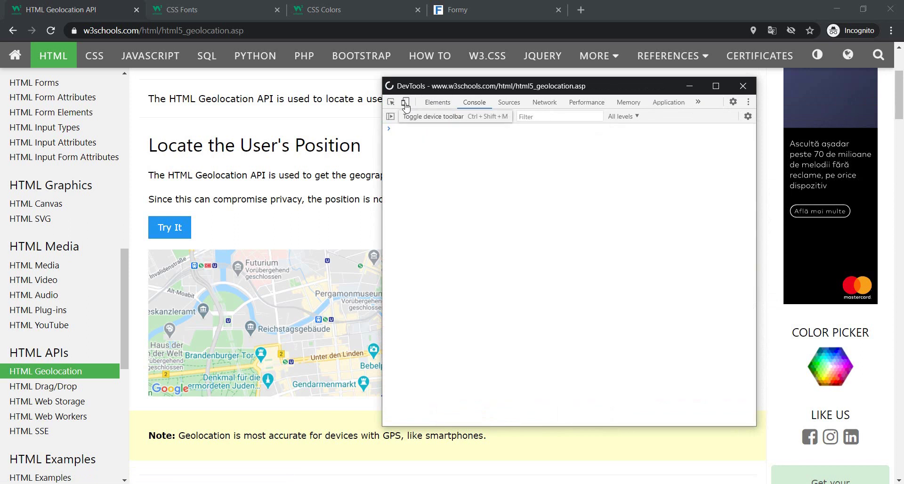
{"action": "left_click", "coordinate": [406, 103]}
{"action": "left_click_drag", "start_coordinate": [542, 93], "coordinate": [741, 89]}
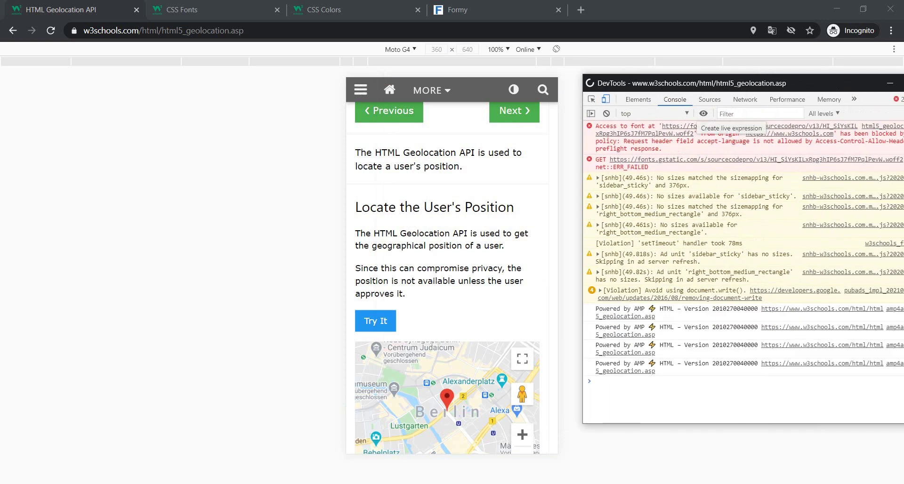
Switch the emulated device to iPad Pro, then iPad, and finally iPhone 5/SE.
{"action": "left_click", "coordinate": [412, 50]}
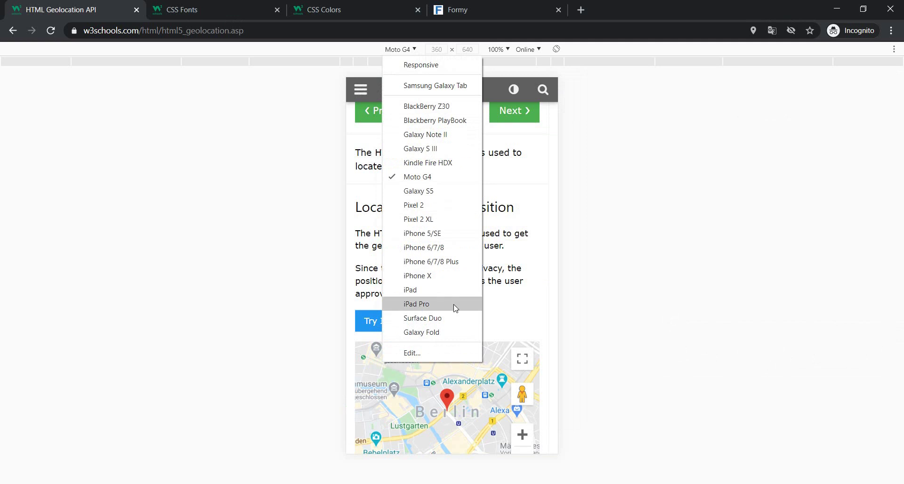
{"action": "left_click", "coordinate": [435, 305]}
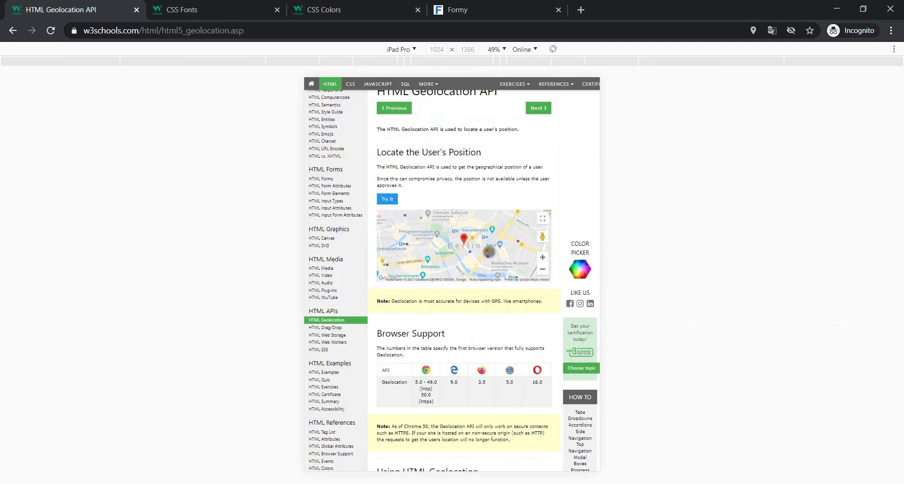
{"action": "left_click", "coordinate": [408, 50]}
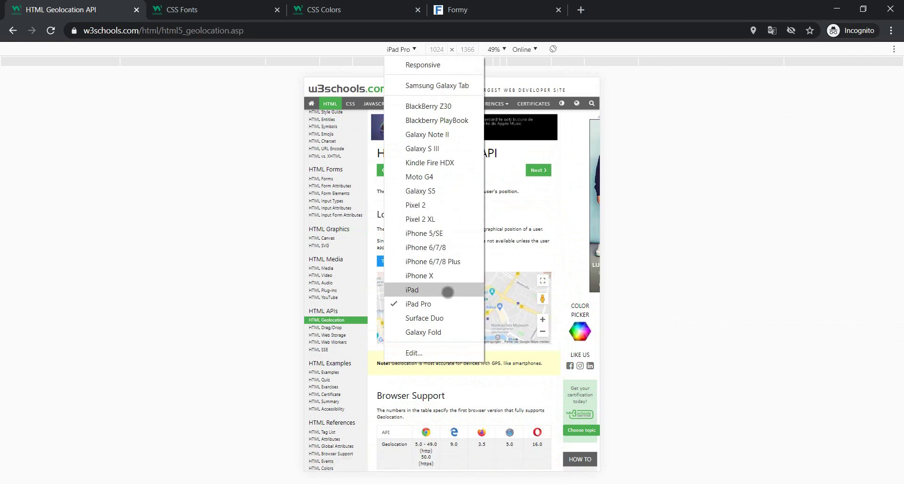
{"action": "left_click", "coordinate": [447, 292]}
{"action": "left_click", "coordinate": [415, 50]}
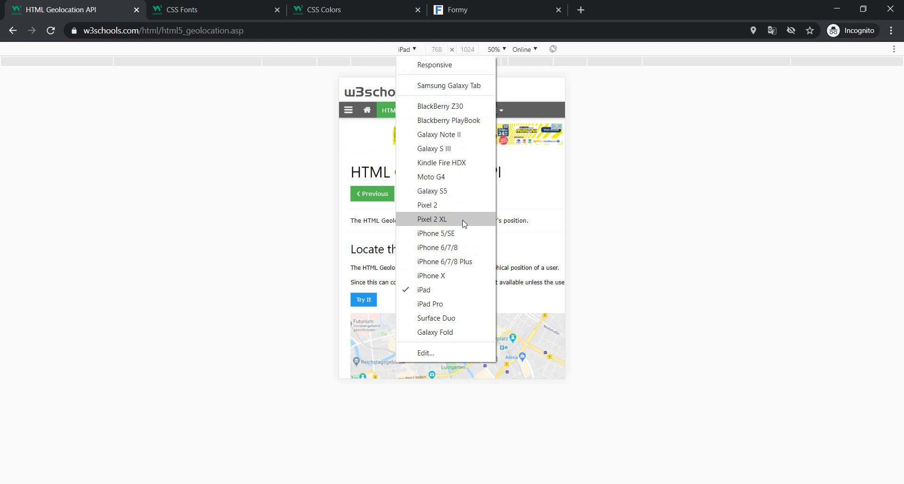
{"action": "left_click", "coordinate": [473, 234]}
Examine how the geolocation page's content is laid out on the emulated iPhone 5/SE, from the embedded map to the code examples.
{"action": "scroll", "coordinate": [487, 201], "scroll_direction": "down", "scroll_amount": 5}
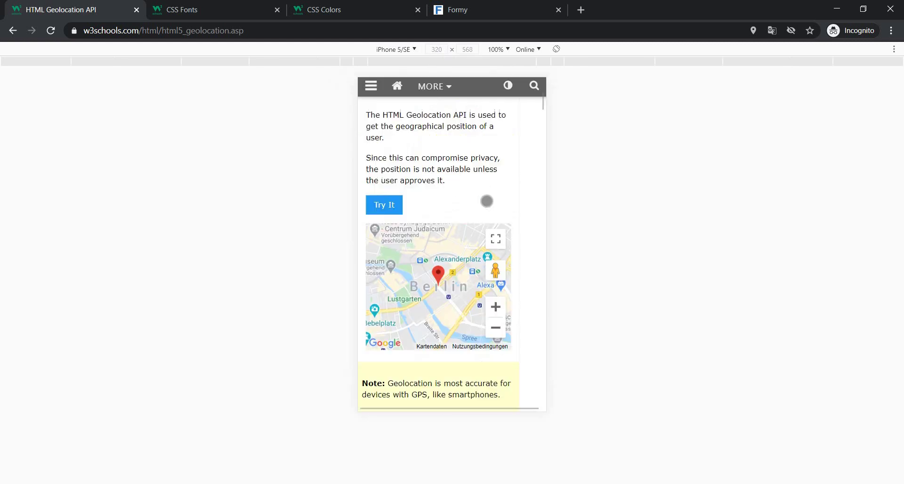
{"action": "scroll", "coordinate": [487, 201], "scroll_direction": "down", "scroll_amount": 15}
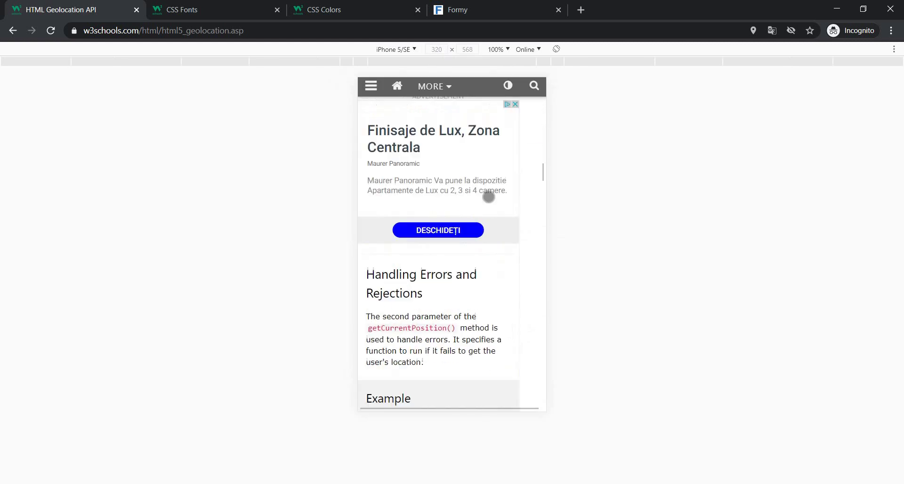
{"action": "scroll", "coordinate": [489, 197], "scroll_direction": "down", "scroll_amount": 6}
{"action": "scroll", "coordinate": [489, 197], "scroll_direction": "up", "scroll_amount": 8}
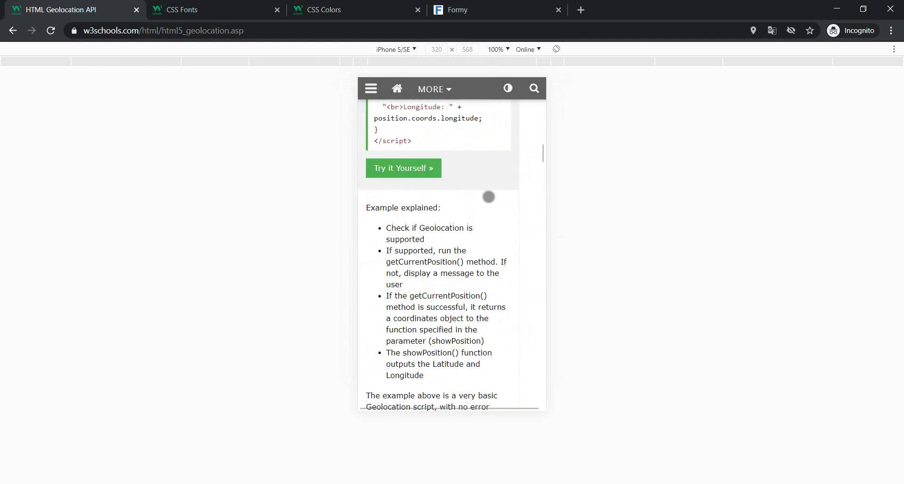
{"action": "scroll", "coordinate": [489, 197], "scroll_direction": "up", "scroll_amount": 12}
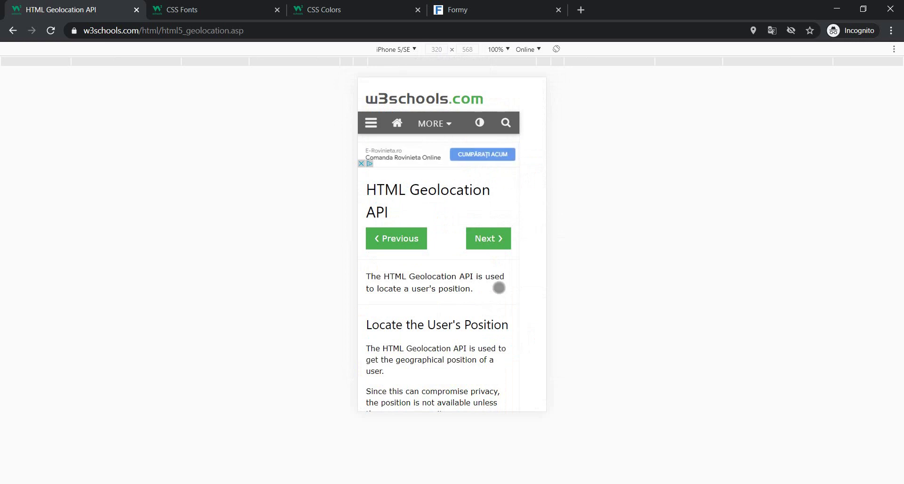
{"action": "scroll", "coordinate": [499, 287], "scroll_direction": "down", "scroll_amount": 4}
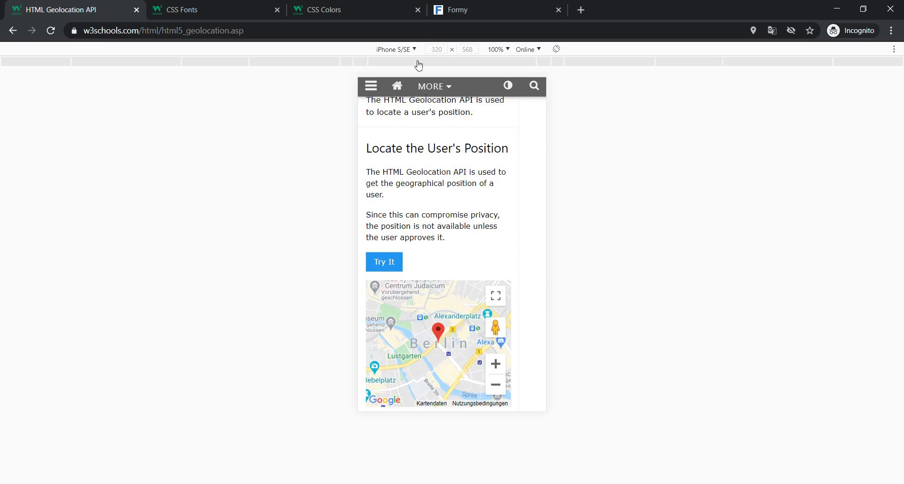
Open the emulated devices settings, review the list of available device models and close the developer tools.
{"action": "left_click", "coordinate": [408, 51]}
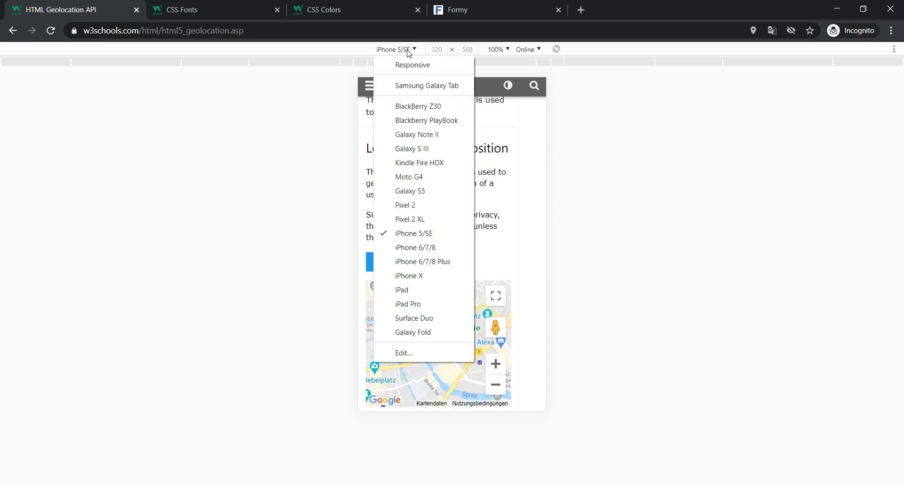
{"action": "left_click", "coordinate": [446, 354]}
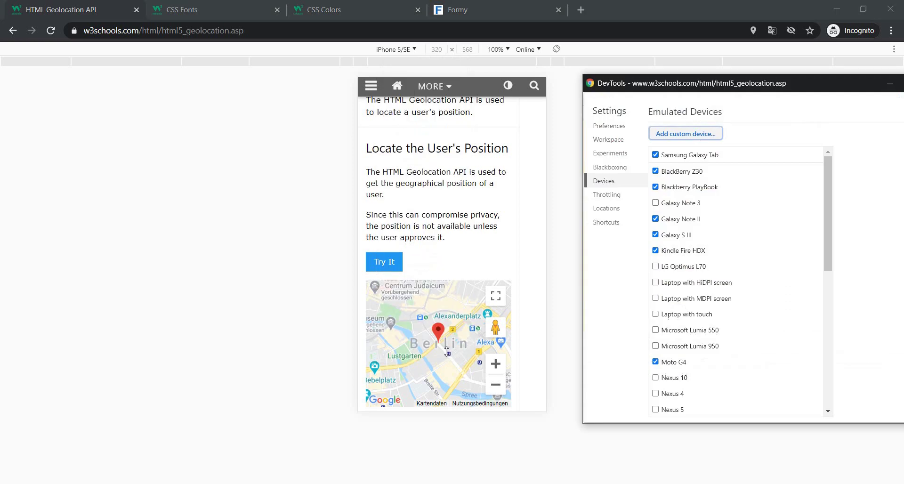
{"action": "scroll", "coordinate": [619, 226], "scroll_direction": "down", "scroll_amount": 7}
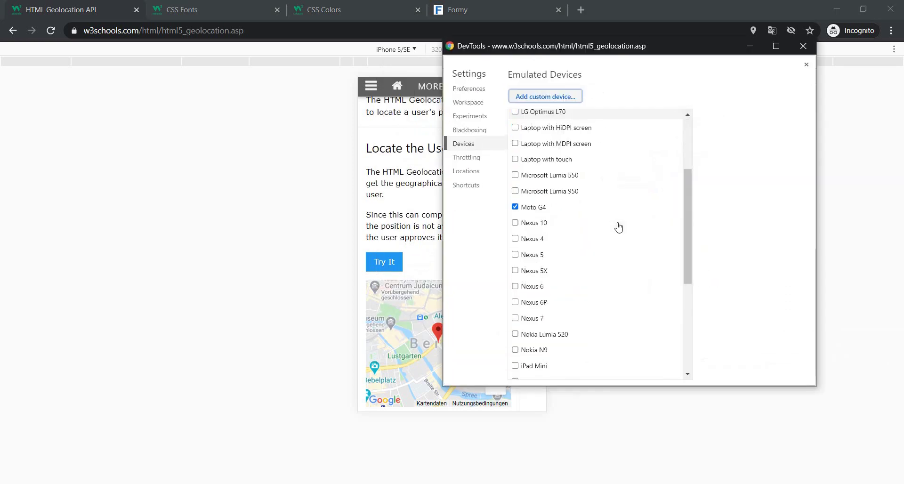
{"action": "scroll", "coordinate": [634, 288], "scroll_direction": "up", "scroll_amount": 7}
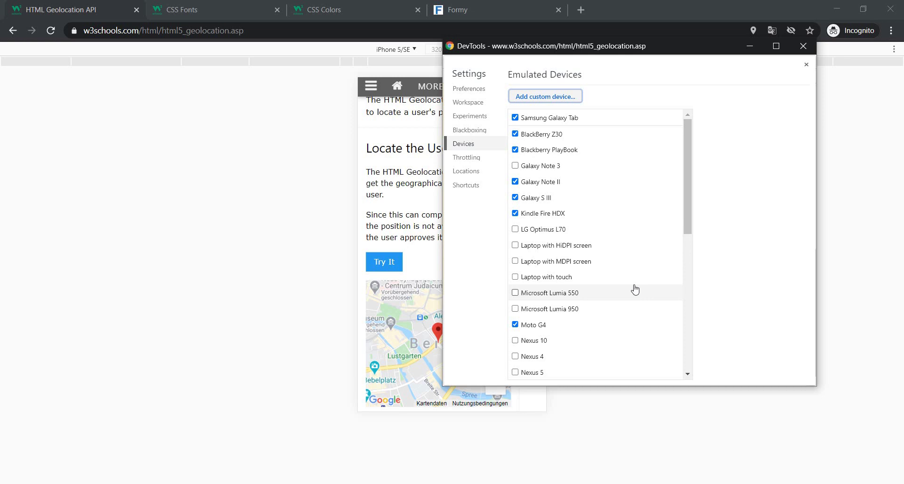
{"action": "key", "text": "alt+Tab"}
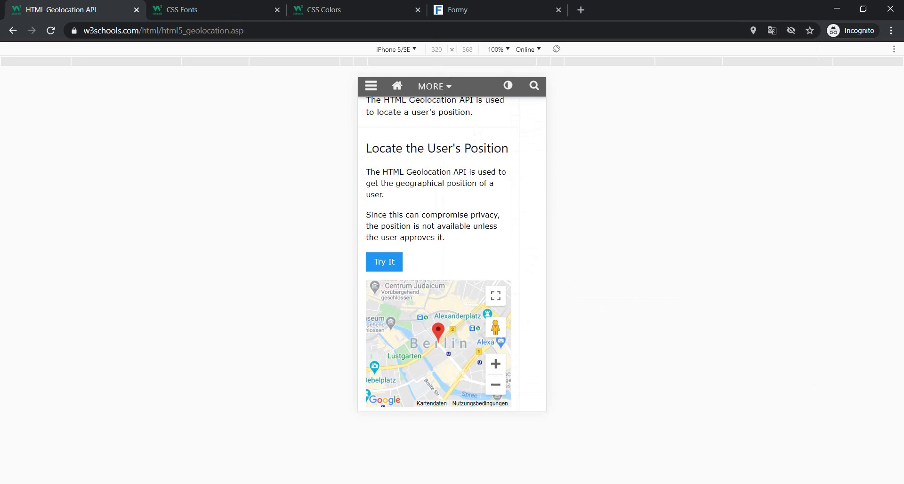
{"action": "key", "text": "alt+Tab"}
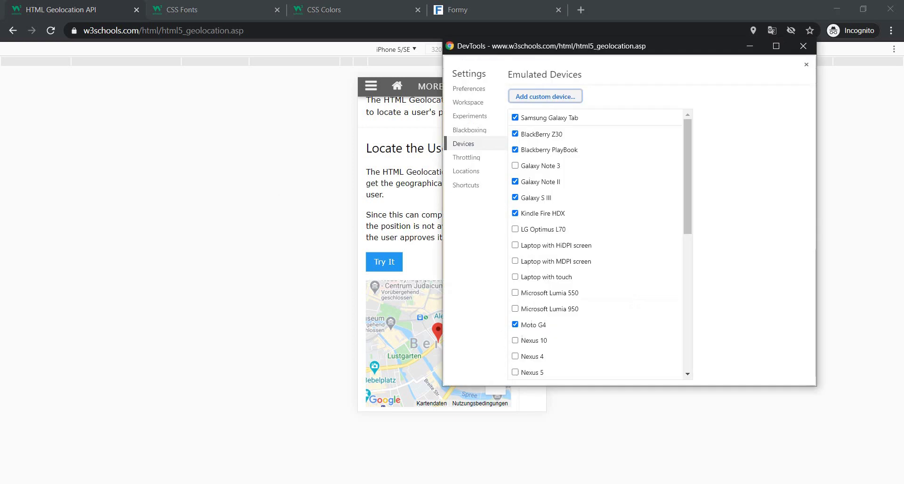
{"action": "left_click", "coordinate": [804, 45]}
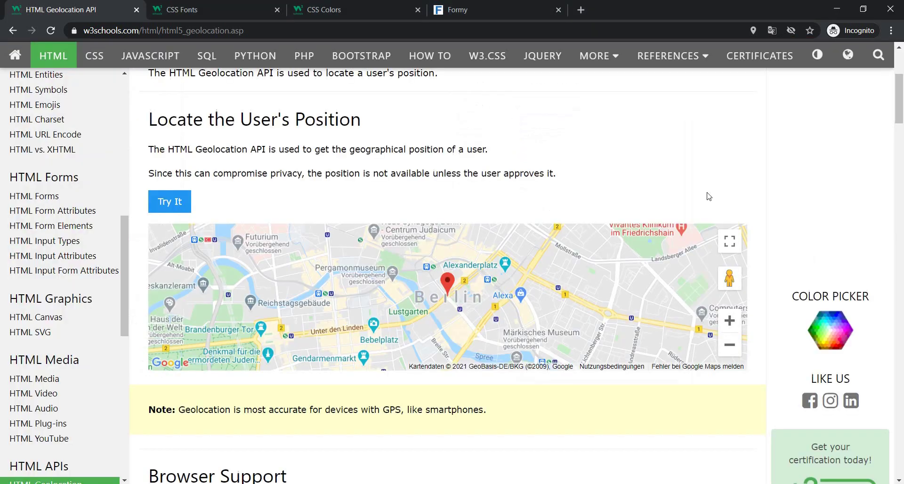
Inspect the geolocation page again, toggle between desktop and iPhone 5/SE views, and leave device emulation on beside the tools window.
{"action": "right_click", "coordinate": [658, 154]}
{"action": "left_click", "coordinate": [697, 289]}
{"action": "left_click", "coordinate": [466, 63]}
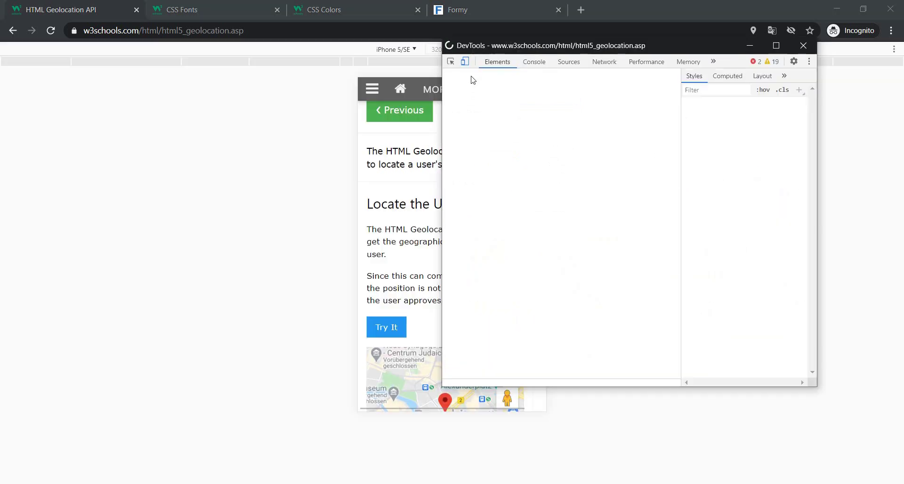
{"action": "left_click", "coordinate": [466, 64]}
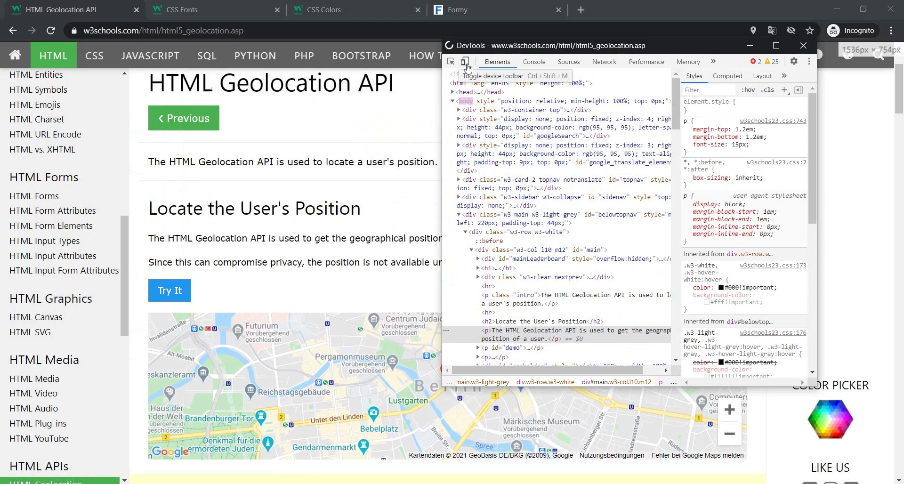
{"action": "left_click", "coordinate": [467, 63]}
{"action": "left_click_drag", "start_coordinate": [497, 51], "coordinate": [656, 70]}
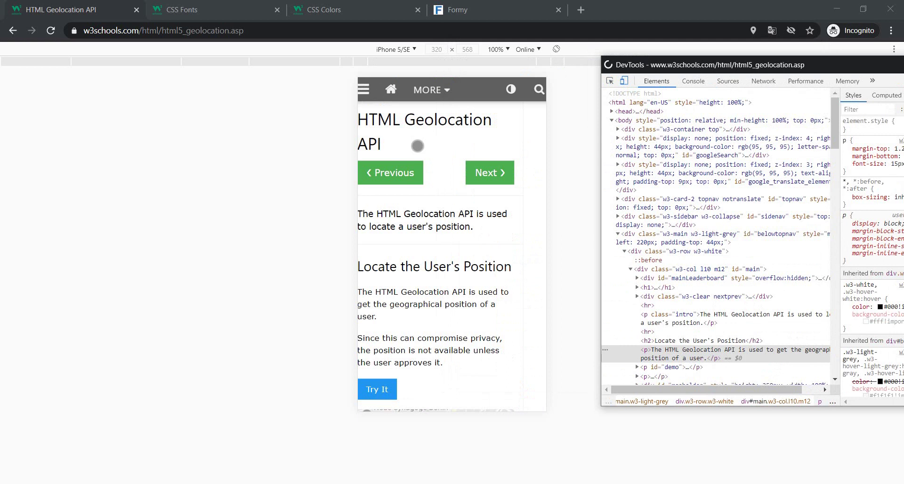
Turn device emulation off and on again, and clear the developer tools window away from the iPhone 5/SE preview.
{"action": "left_click", "coordinate": [624, 81]}
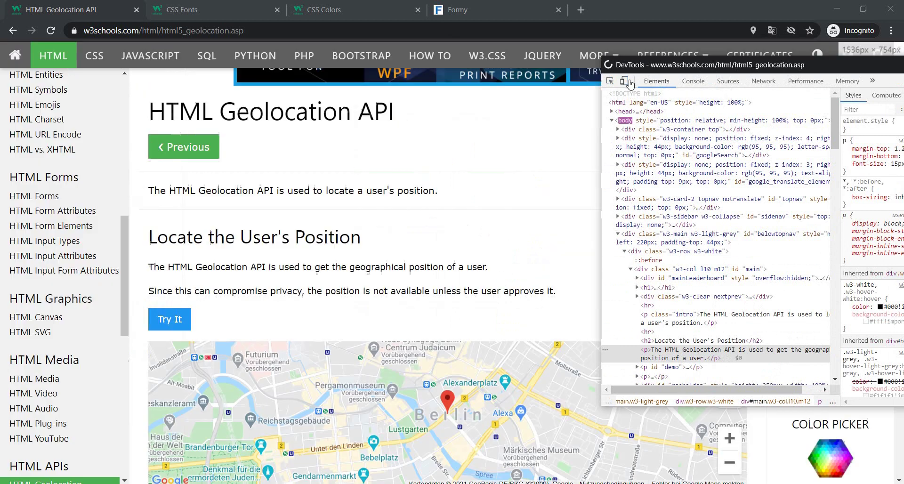
{"action": "left_click_drag", "start_coordinate": [858, 66], "coordinate": [550, 67]}
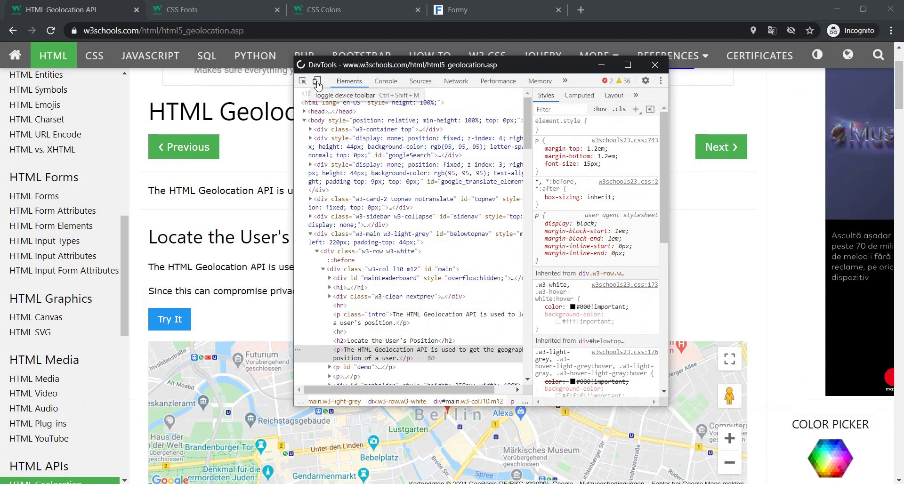
{"action": "left_click", "coordinate": [318, 84]}
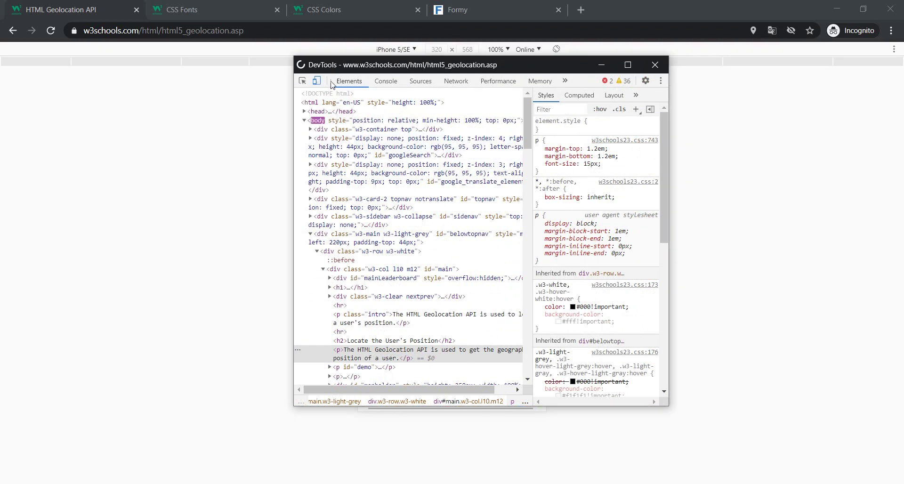
{"action": "left_click_drag", "start_coordinate": [417, 66], "coordinate": [751, 119]}
{"action": "left_click_drag", "start_coordinate": [705, 86], "coordinate": [693, 83]}
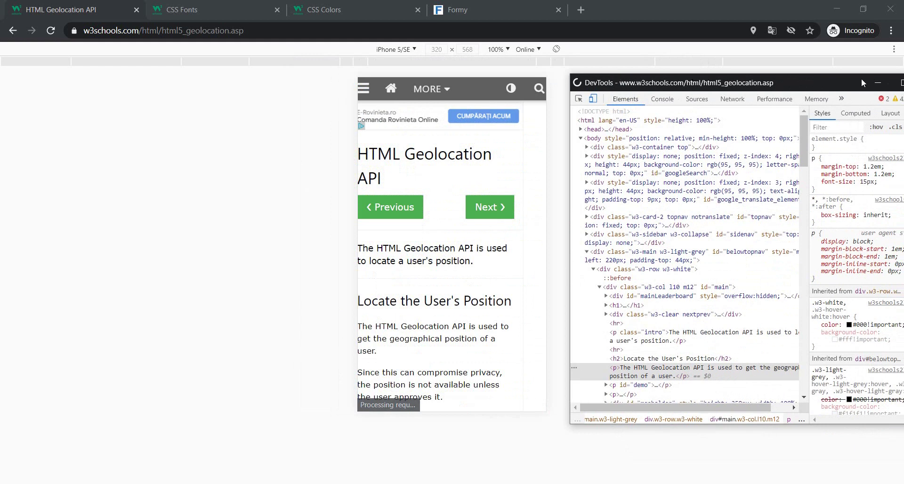
{"action": "left_click", "coordinate": [898, 83]}
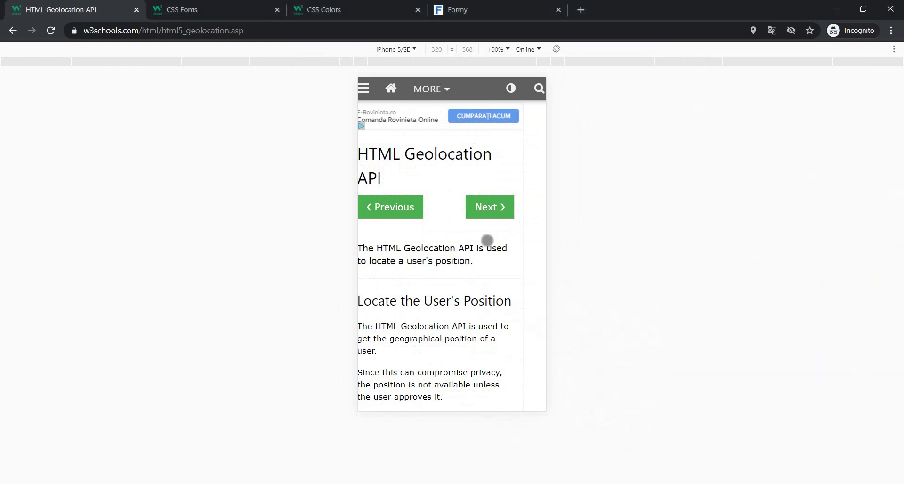
Set the emulated device's network to Offline and reload the geolocation page.
{"action": "scroll", "coordinate": [487, 241], "scroll_direction": "up", "scroll_amount": 1}
{"action": "left_click_drag", "start_coordinate": [447, 312], "coordinate": [519, 305]}
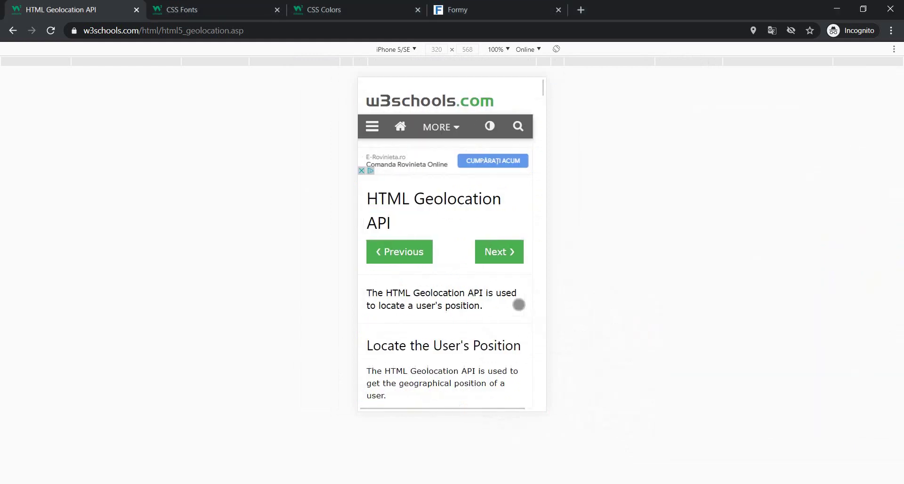
{"action": "scroll", "coordinate": [466, 283], "scroll_direction": "down", "scroll_amount": 1}
{"action": "scroll", "coordinate": [466, 285], "scroll_direction": "up", "scroll_amount": 1}
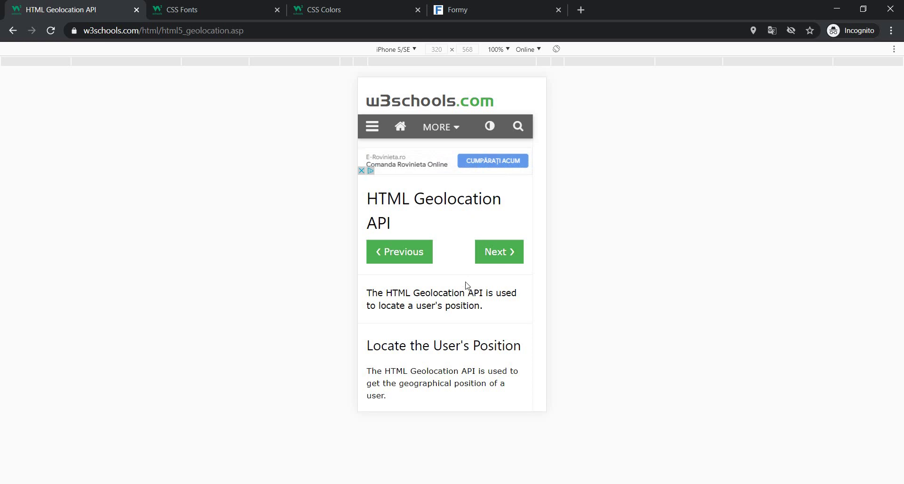
{"action": "left_click", "coordinate": [528, 50]}
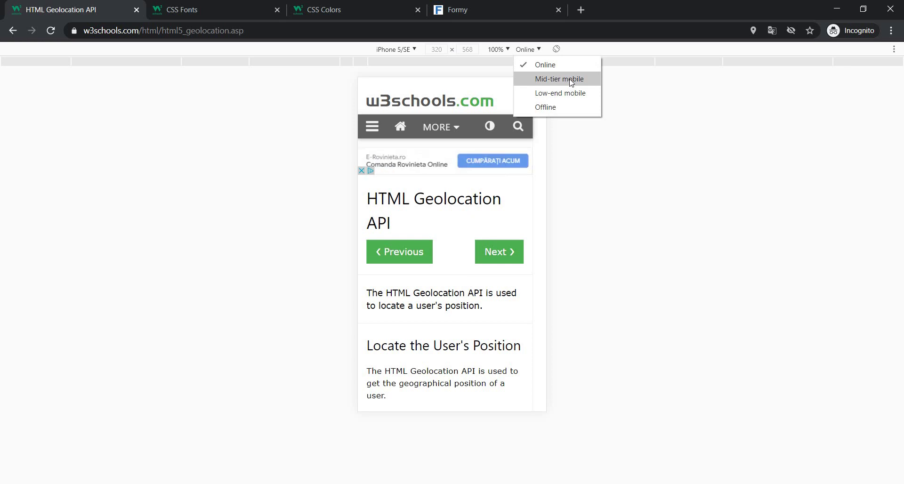
{"action": "left_click", "coordinate": [579, 107]}
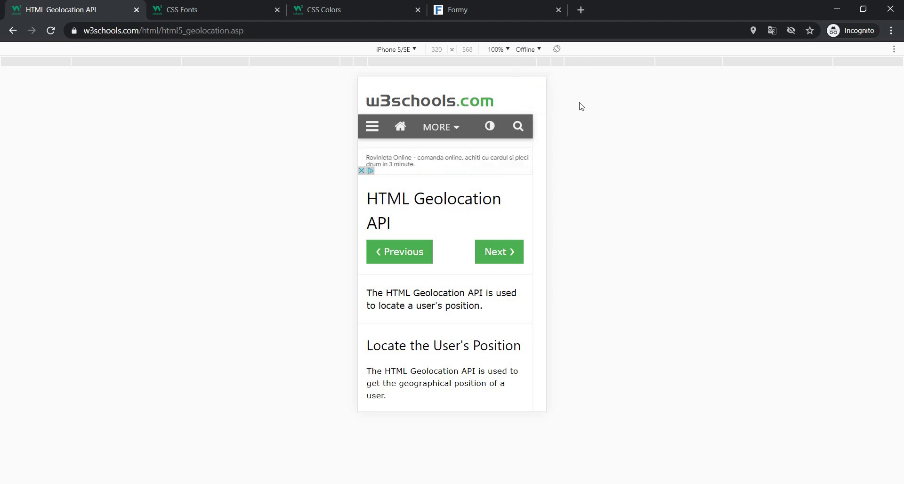
{"action": "left_click", "coordinate": [454, 30]}
{"action": "key", "text": "Return"}
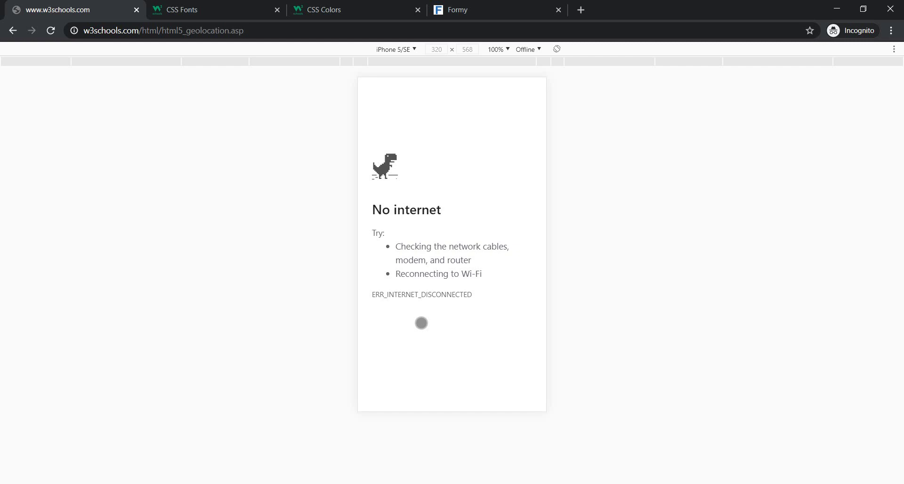
Set the emulated device's network throttling to Low-end mobile and load the geolocation page again.
{"action": "left_click", "coordinate": [529, 51]}
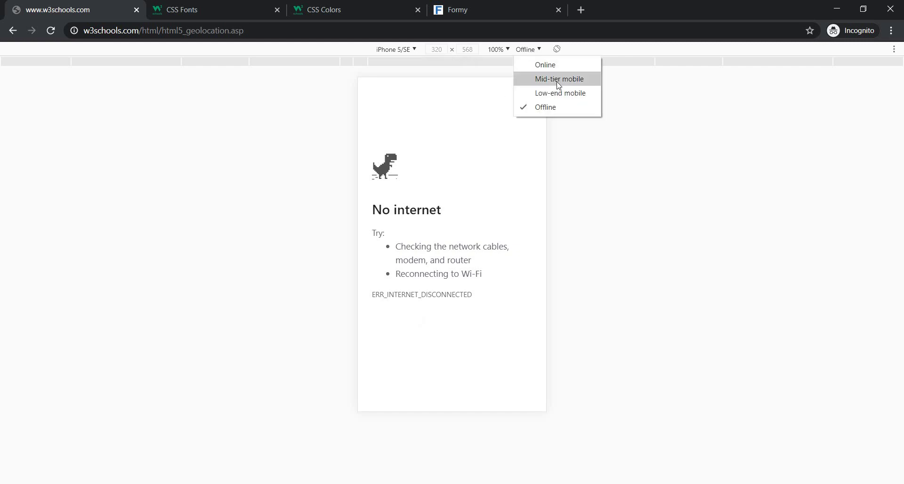
{"action": "left_click", "coordinate": [561, 93]}
{"action": "left_click", "coordinate": [478, 30]}
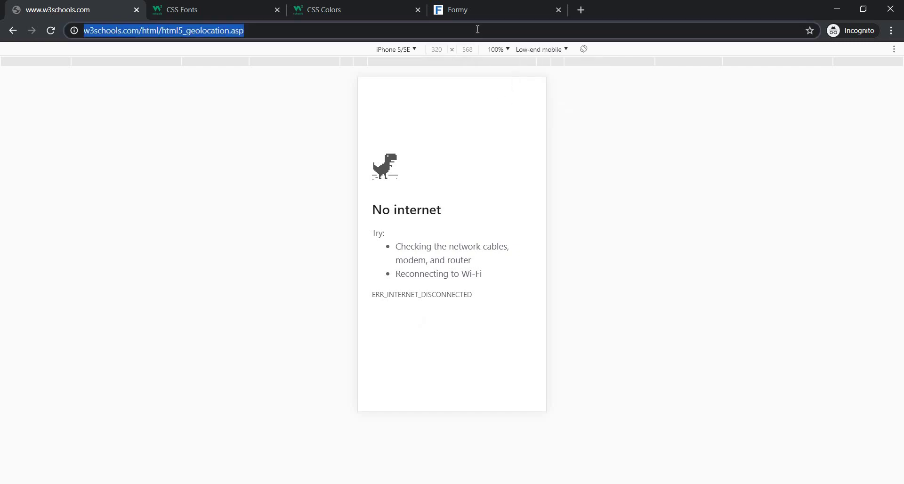
{"action": "key", "text": "Return"}
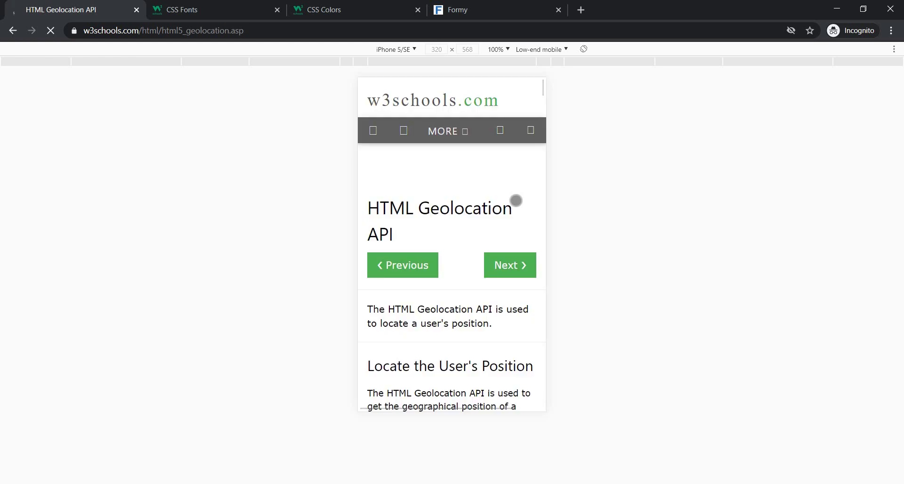
Switch the emulated device's network throttling to Mid-tier mobile for the geolocation page.
{"action": "left_click", "coordinate": [554, 50]}
{"action": "left_click", "coordinate": [548, 78]}
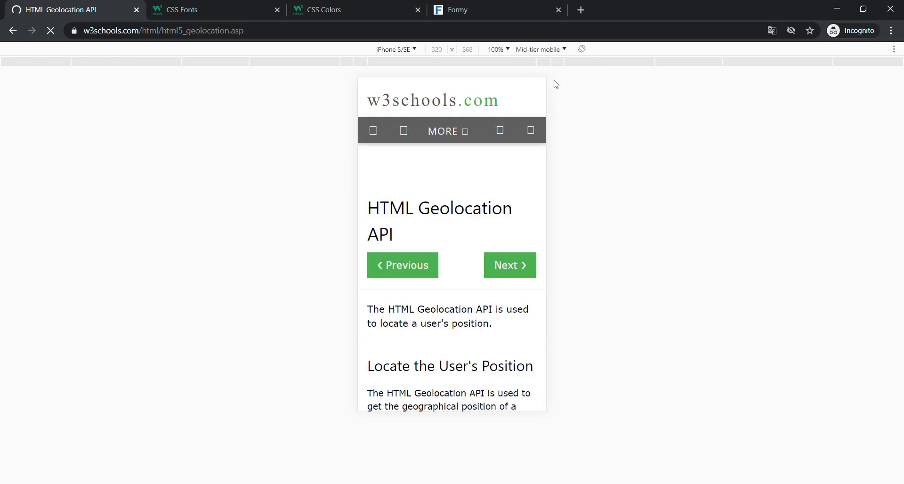
{"action": "left_click", "coordinate": [352, 31]}
{"action": "left_click", "coordinate": [352, 31]}
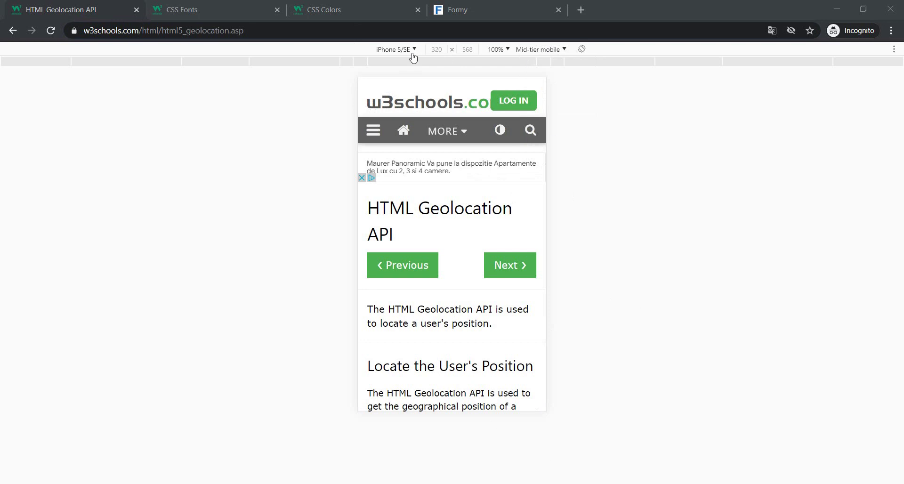
Return to the developer tools, turn off device emulation, and open and clear the network activity log.
{"action": "key", "text": "alt+Tab"}
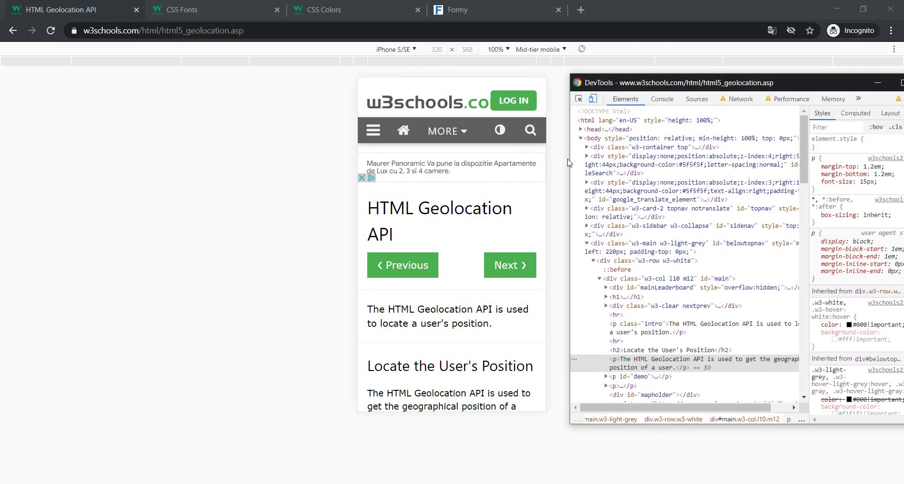
{"action": "left_click", "coordinate": [593, 100]}
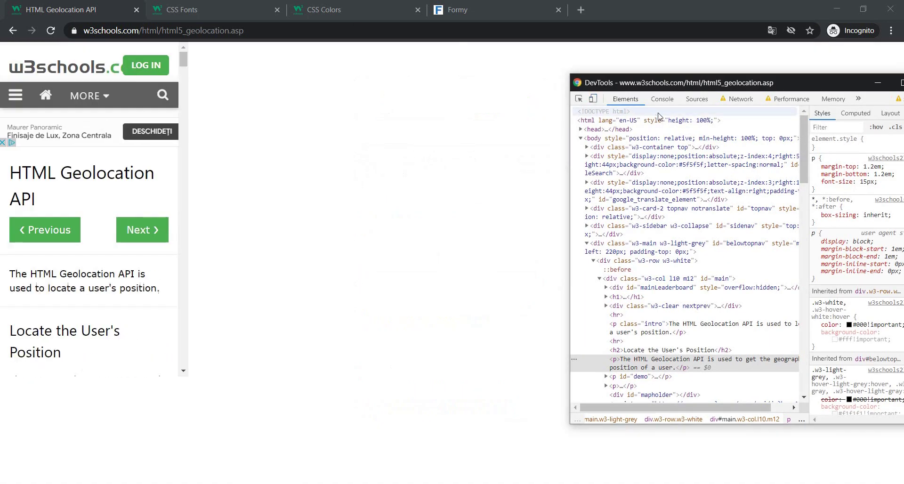
{"action": "left_click_drag", "start_coordinate": [719, 85], "coordinate": [577, 67]}
{"action": "left_click", "coordinate": [599, 81]}
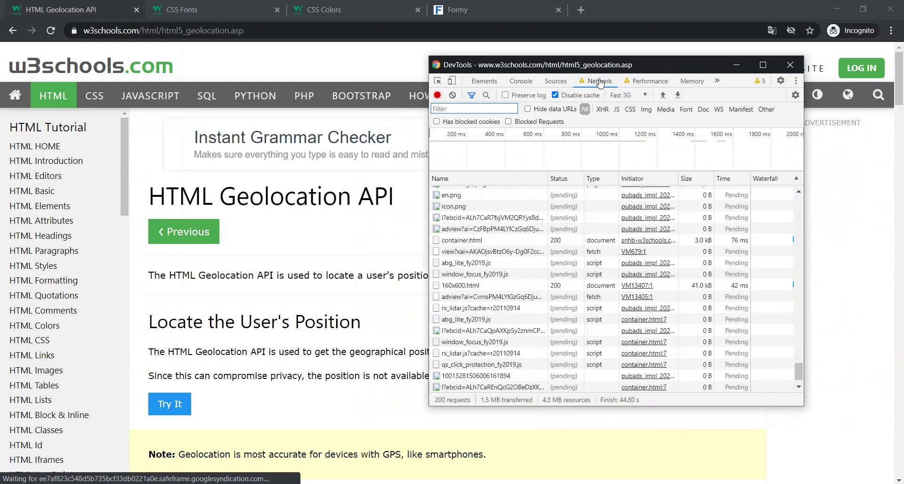
{"action": "left_click", "coordinate": [453, 97]}
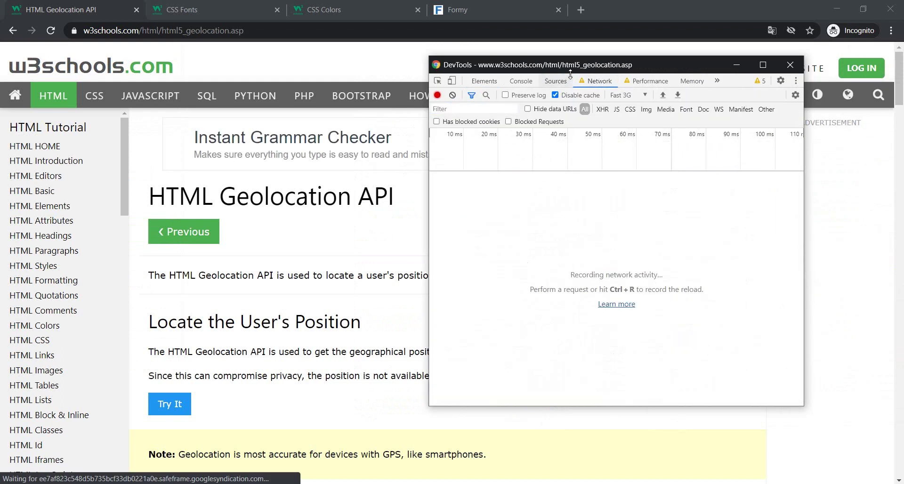
Enlarge the developer tools window so more network columns fit, and reposition it over the geolocation page.
{"action": "left_click_drag", "start_coordinate": [518, 65], "coordinate": [394, 50]}
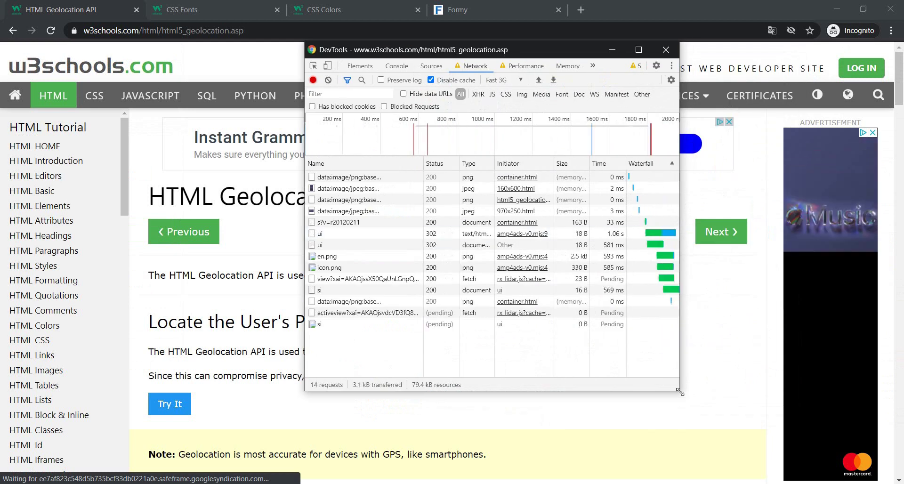
{"action": "left_click_drag", "start_coordinate": [680, 390], "coordinate": [864, 430]}
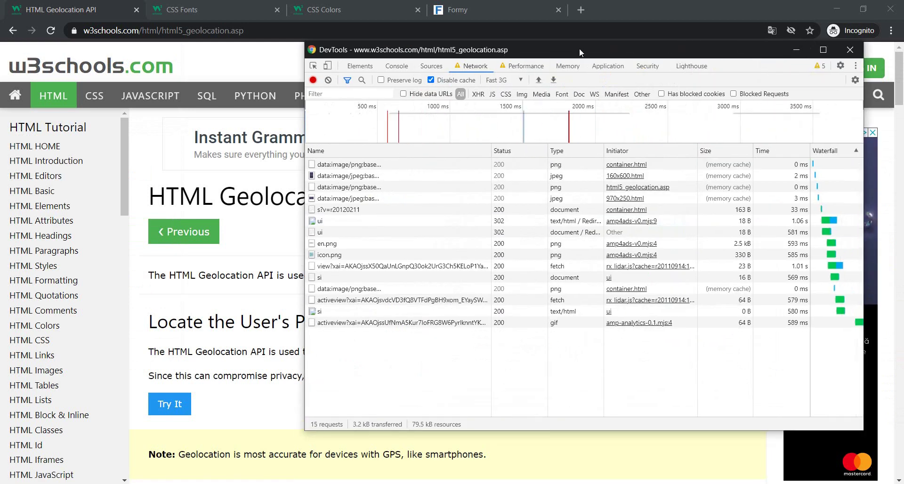
{"action": "left_click_drag", "start_coordinate": [580, 47], "coordinate": [624, 75]}
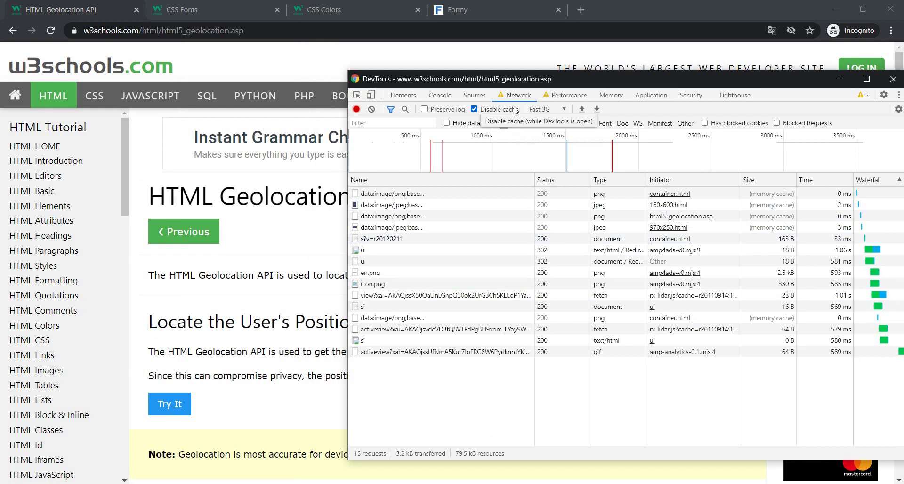
Set the desktop page's network throttling to the Offline preset and reload the geolocation page.
{"action": "left_click", "coordinate": [545, 111]}
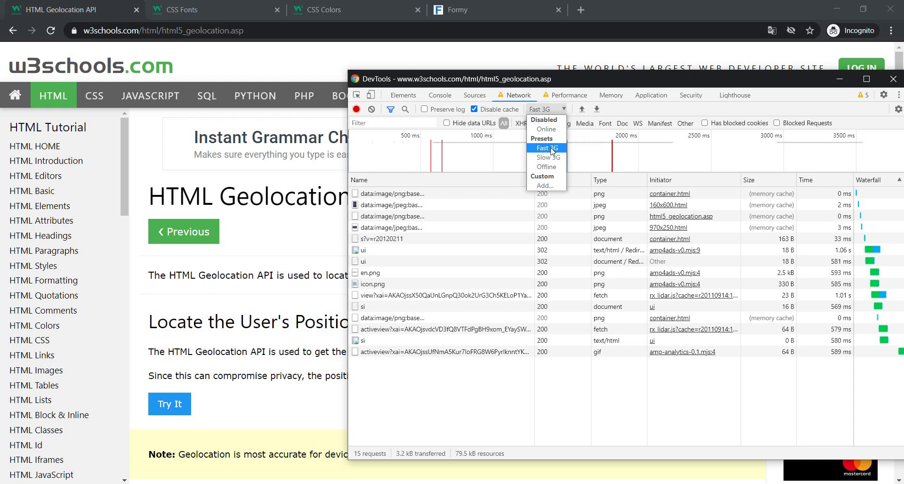
{"action": "left_click", "coordinate": [546, 167]}
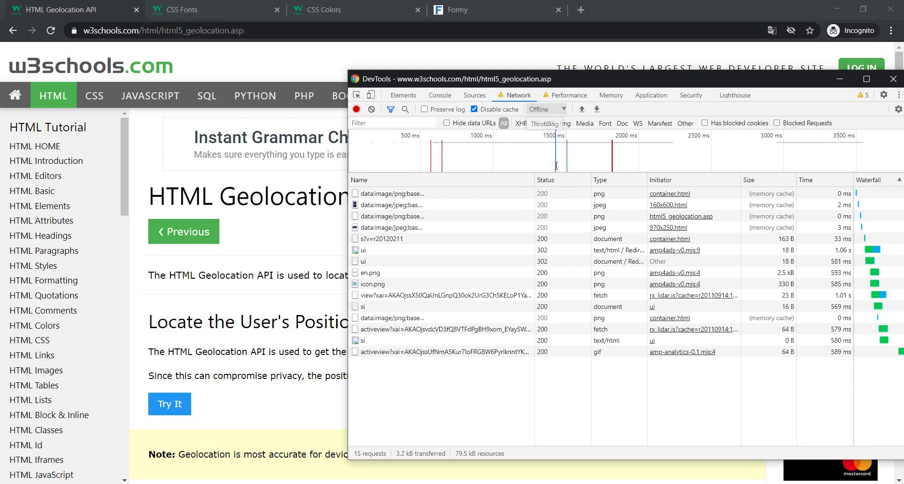
{"action": "left_click", "coordinate": [51, 31]}
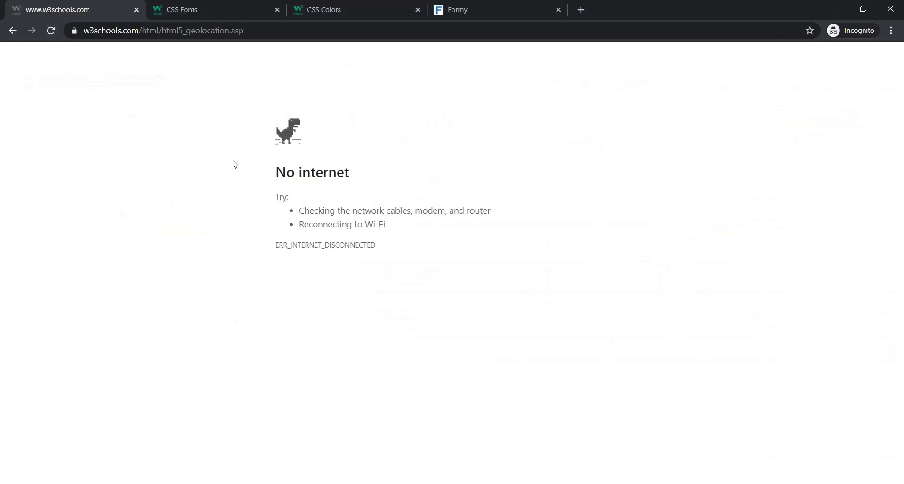
Set the network throttling back to Online and reload the geolocation page.
{"action": "key", "text": "alt+Tab"}
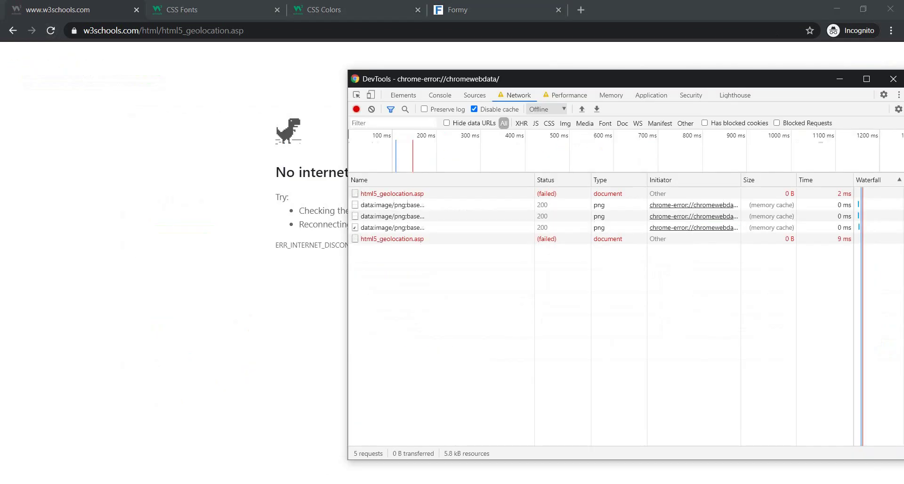
{"action": "left_click", "coordinate": [546, 109]}
{"action": "left_click", "coordinate": [539, 125]}
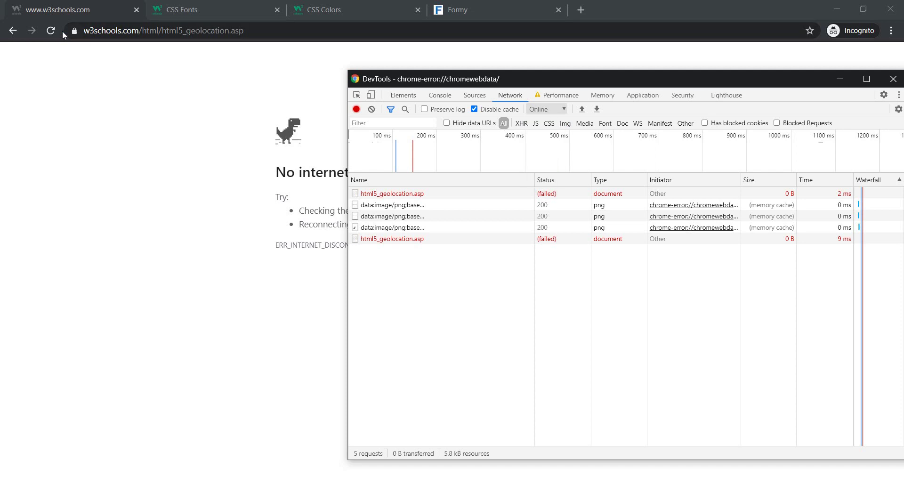
{"action": "left_click", "coordinate": [51, 30]}
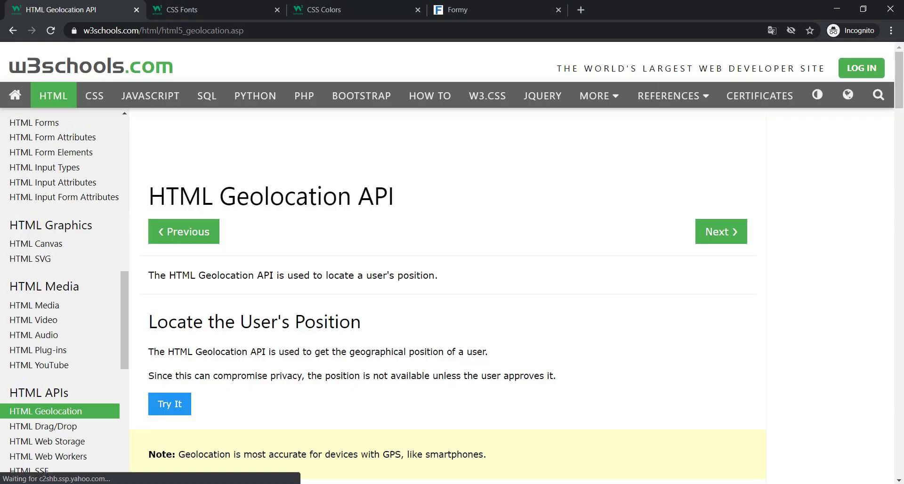
Start a new custom network throttling profile and name it Custom Speed.
{"action": "key", "text": "alt+Tab"}
{"action": "left_click", "coordinate": [545, 110]}
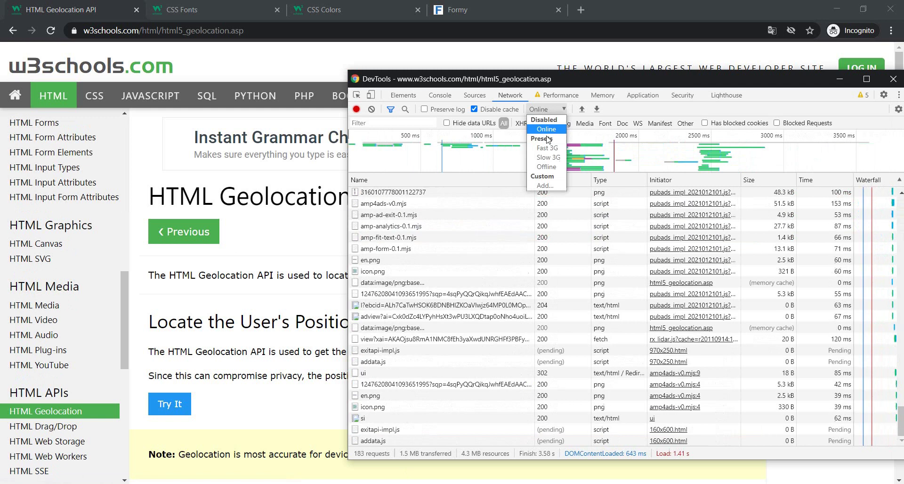
{"action": "left_click", "coordinate": [549, 187]}
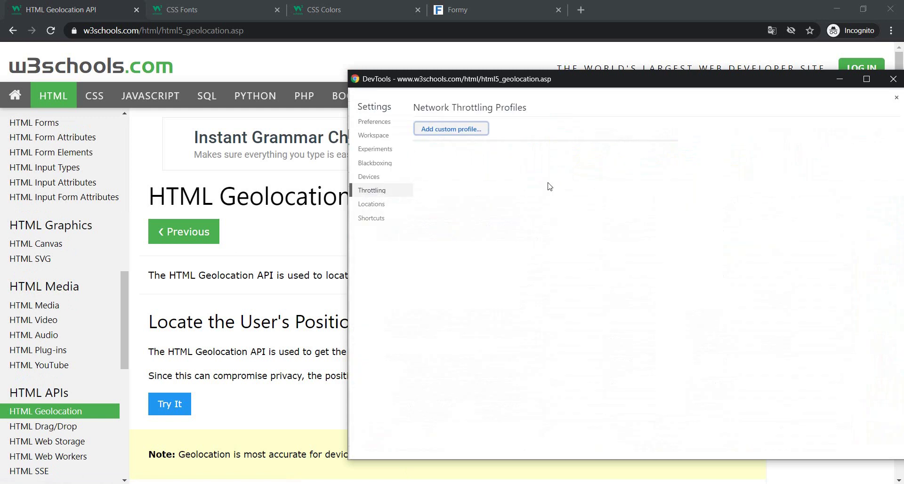
{"action": "left_click", "coordinate": [469, 129]}
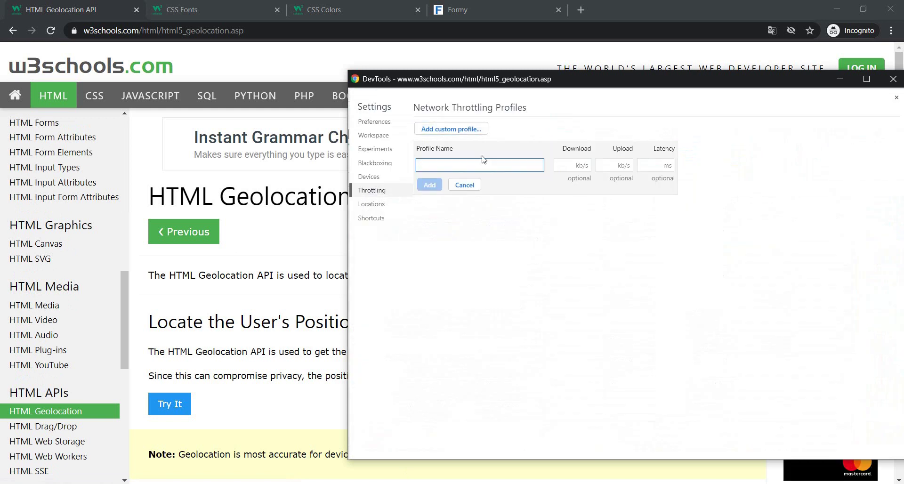
{"action": "type", "text": "Custom Sp"}
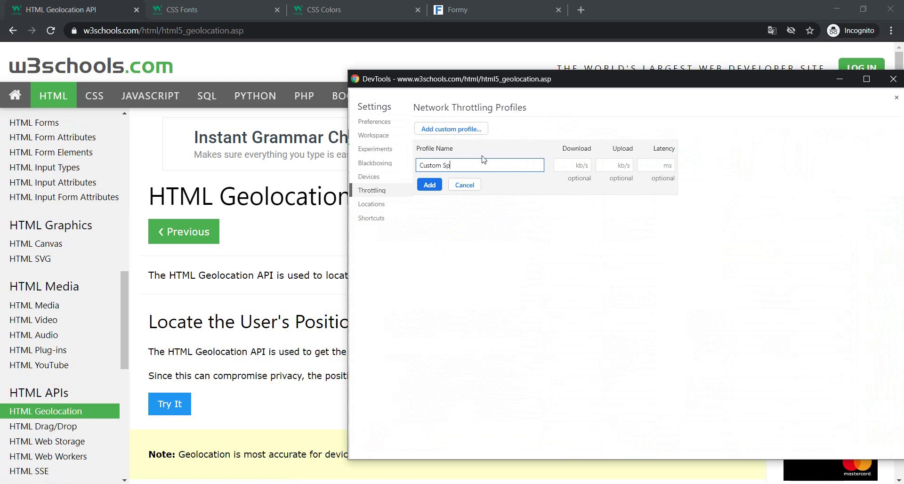
{"action": "type", "text": "eed"}
Give the Custom Speed profile a 480 kb/s download and 45 kb/s upload, add it and close the settings.
{"action": "left_click", "coordinate": [581, 166]}
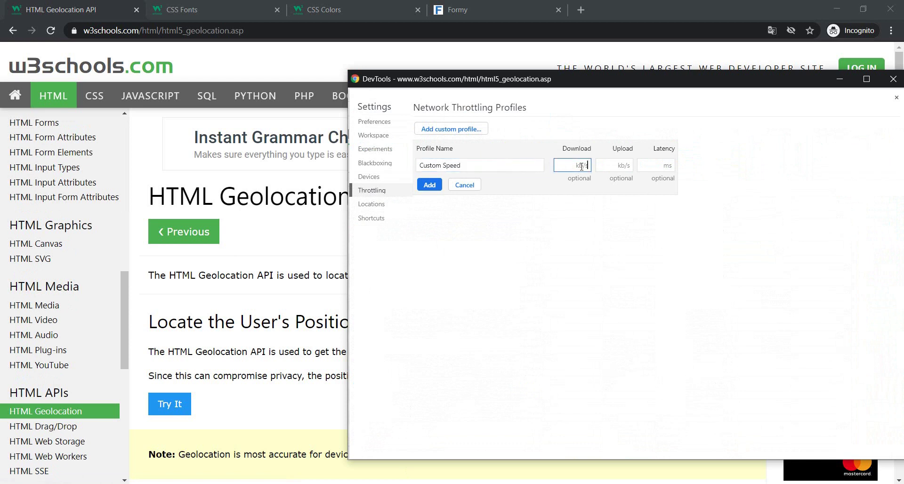
{"action": "type", "text": "480"}
{"action": "key", "text": "Tab"}
{"action": "type", "text": "45"}
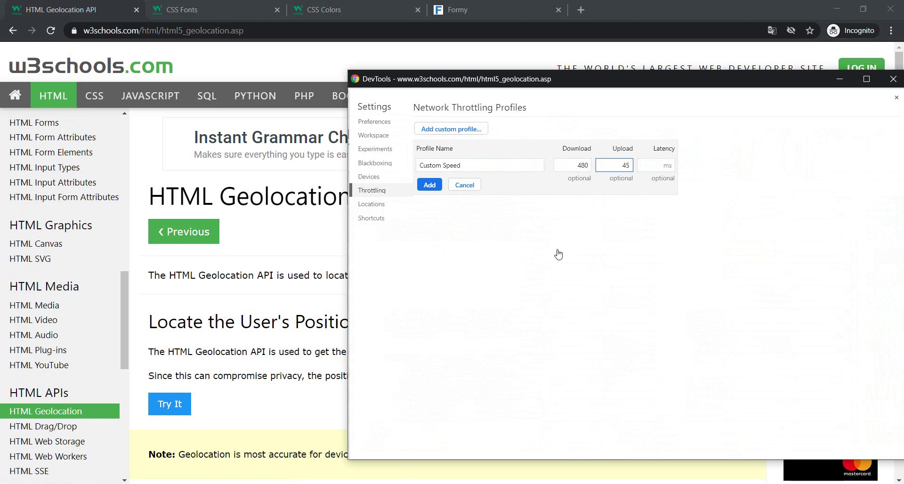
{"action": "left_click", "coordinate": [430, 184]}
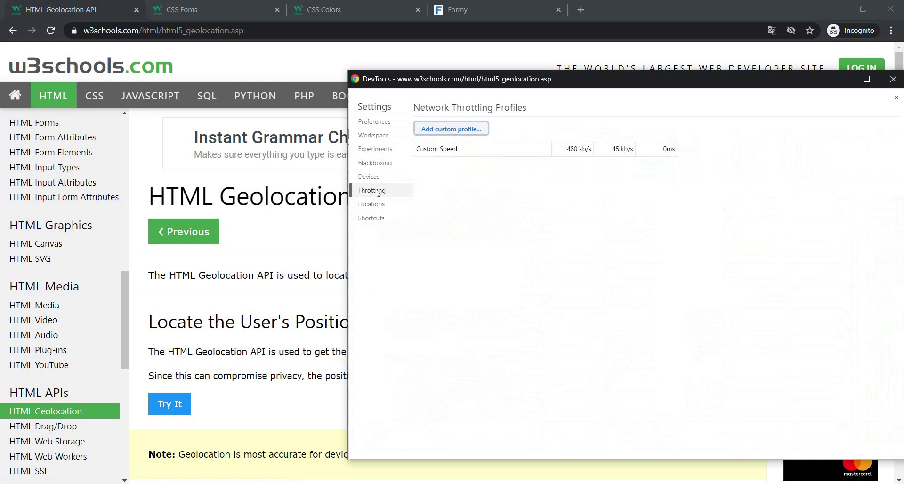
{"action": "left_click", "coordinate": [896, 100]}
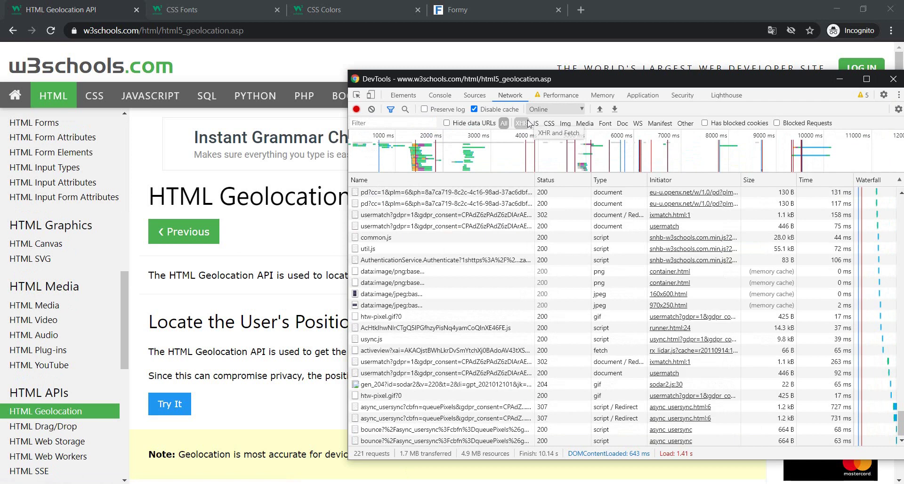
Apply the Custom Speed throttling profile and reload the geolocation page.
{"action": "left_click", "coordinate": [556, 109]}
{"action": "left_click", "coordinate": [570, 185]}
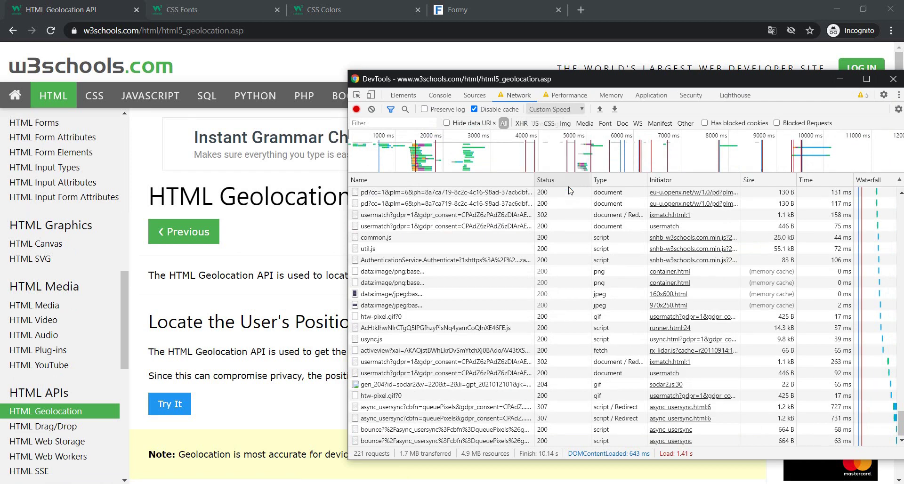
{"action": "key", "text": "ctrl+r"}
{"action": "key", "text": "F12"}
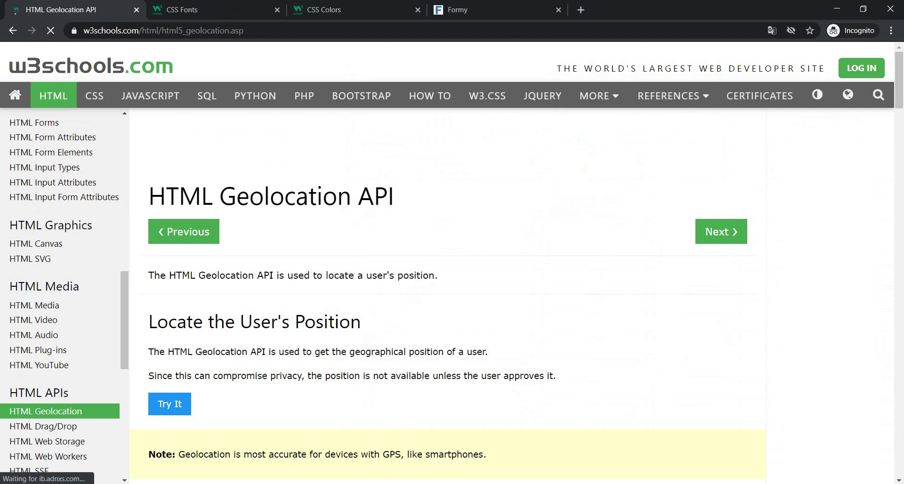
Return to the developer tools, switch throttling from Custom Speed to Online and clear the recorded network requests.
{"action": "key", "text": "ctrl+shift+i"}
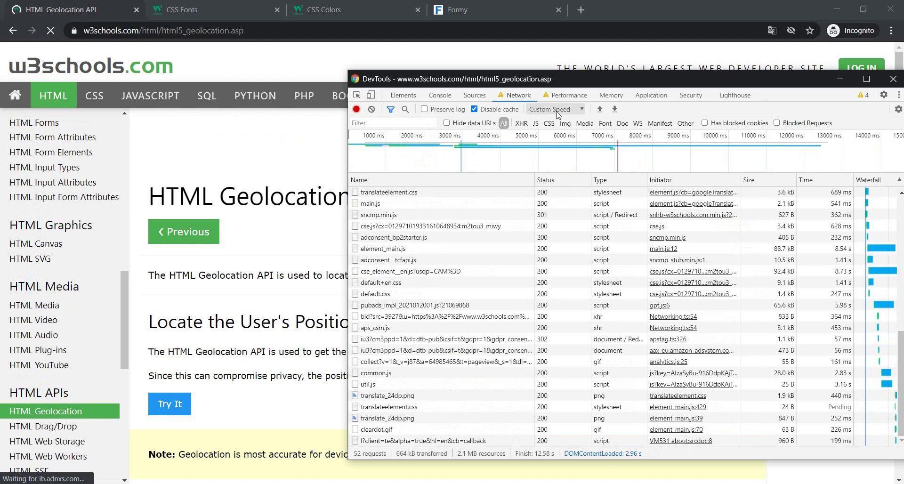
{"action": "left_click", "coordinate": [554, 109]}
{"action": "left_click", "coordinate": [561, 129]}
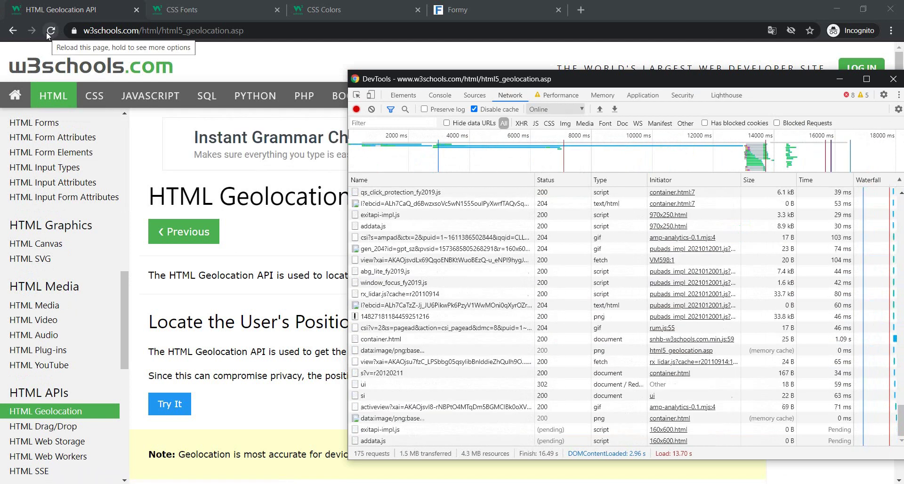
{"action": "left_click", "coordinate": [372, 109]}
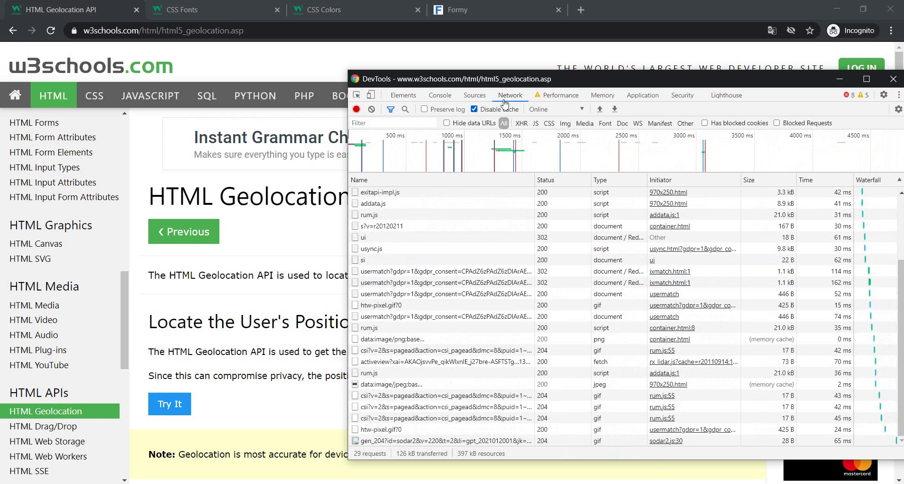
Set throttling to Offline, clear the network log, reload the geolocation page and return to the recorded requests.
{"action": "left_click", "coordinate": [553, 109]}
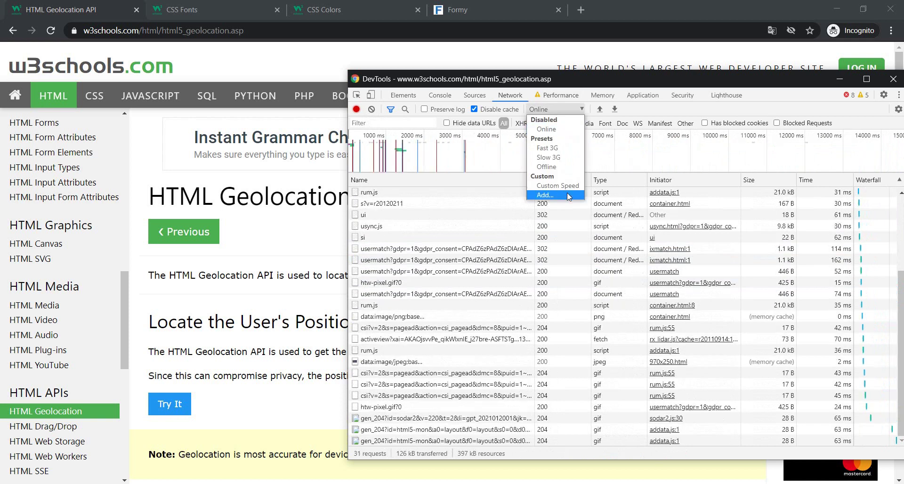
{"action": "left_click", "coordinate": [574, 167]}
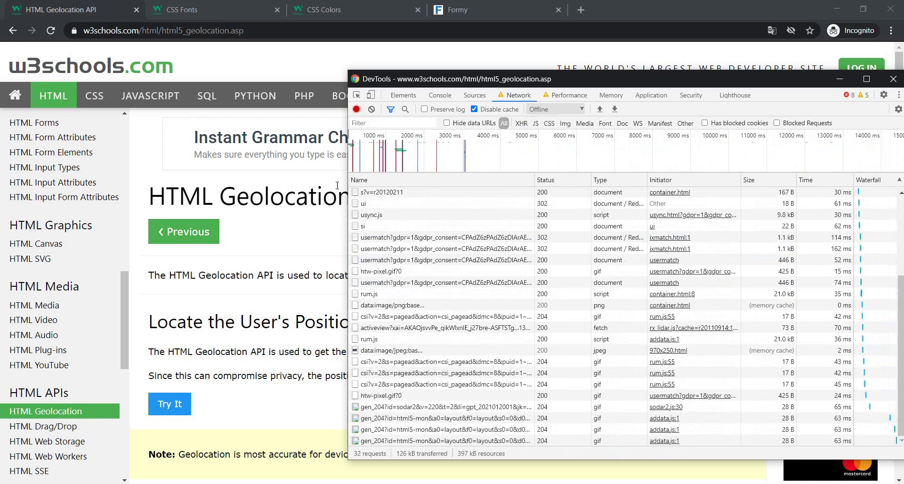
{"action": "left_click", "coordinate": [371, 110]}
{"action": "left_click", "coordinate": [49, 31]}
{"action": "left_click", "coordinate": [49, 31]}
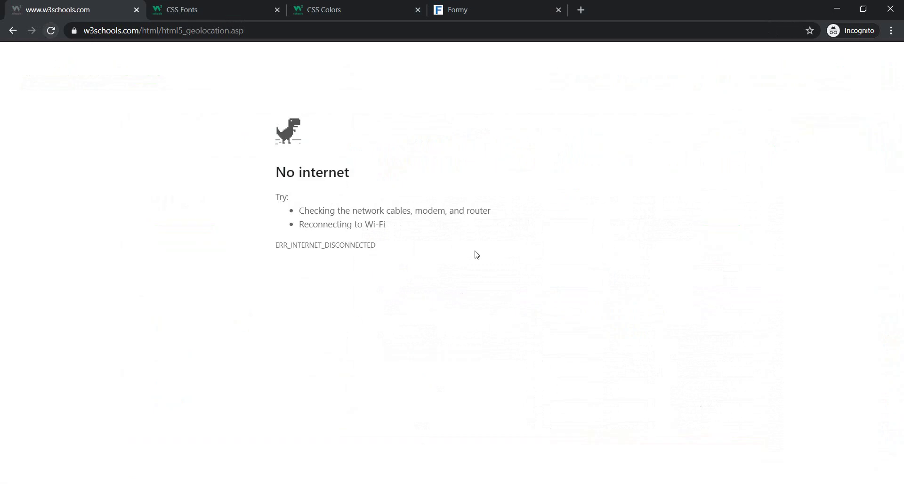
{"action": "key", "text": "alt+Tab"}
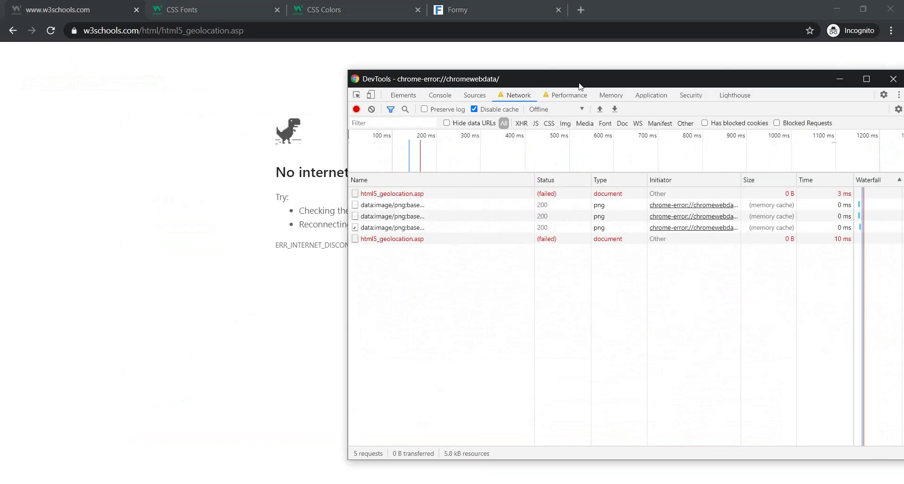
Move the developer tools window over the page, narrow the request Name column and reload the geolocation page while offline.
{"action": "left_click_drag", "start_coordinate": [580, 86], "coordinate": [501, 79]}
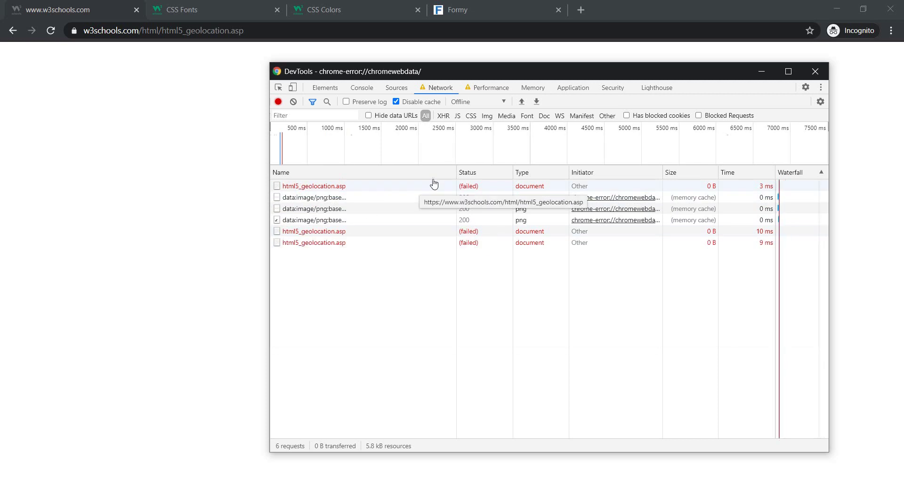
{"action": "left_click_drag", "start_coordinate": [456, 173], "coordinate": [421, 174]}
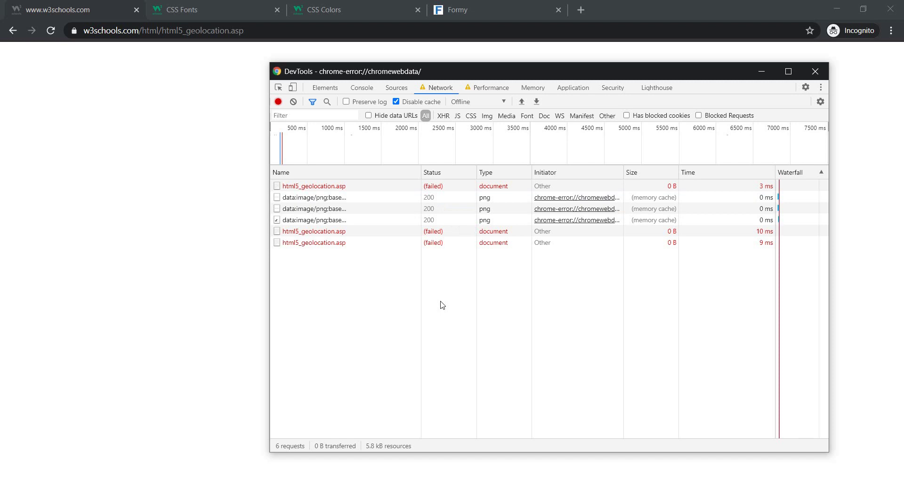
{"action": "key", "text": "F5"}
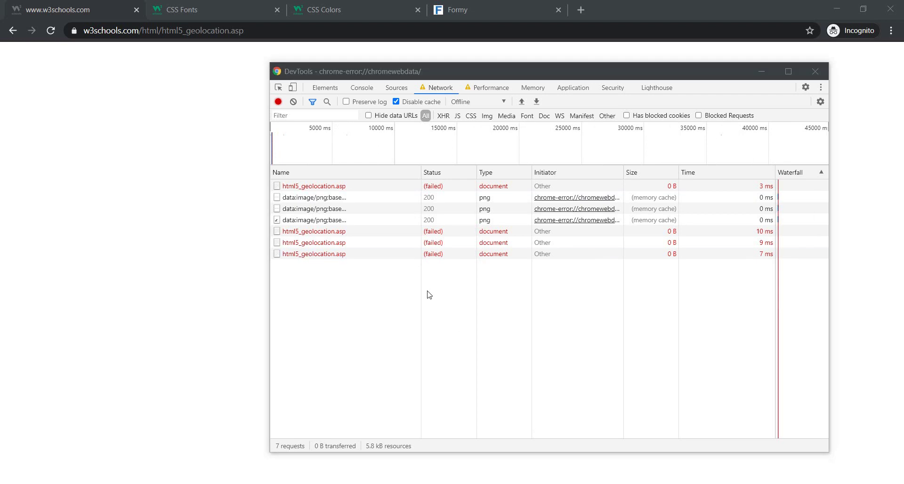
Set throttling to Online, reload the geolocation page and return to the recorded requests.
{"action": "left_click", "coordinate": [483, 103]}
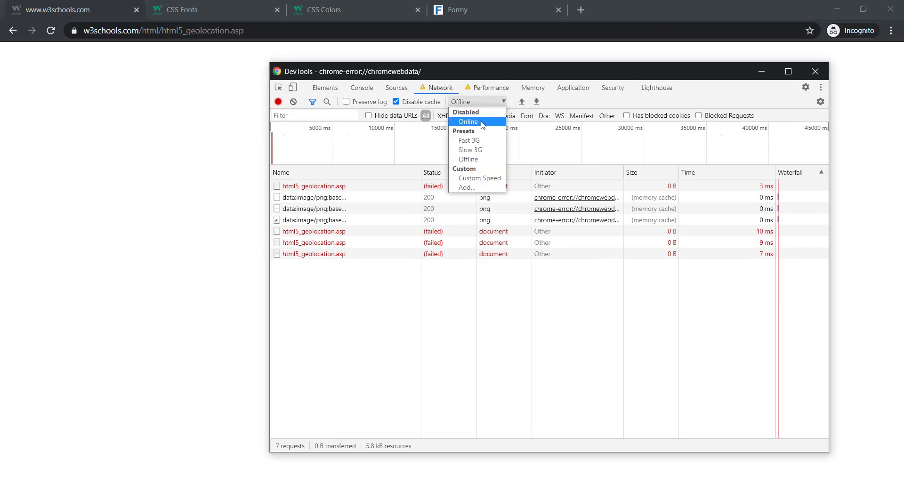
{"action": "left_click", "coordinate": [483, 122]}
{"action": "left_click", "coordinate": [51, 31]}
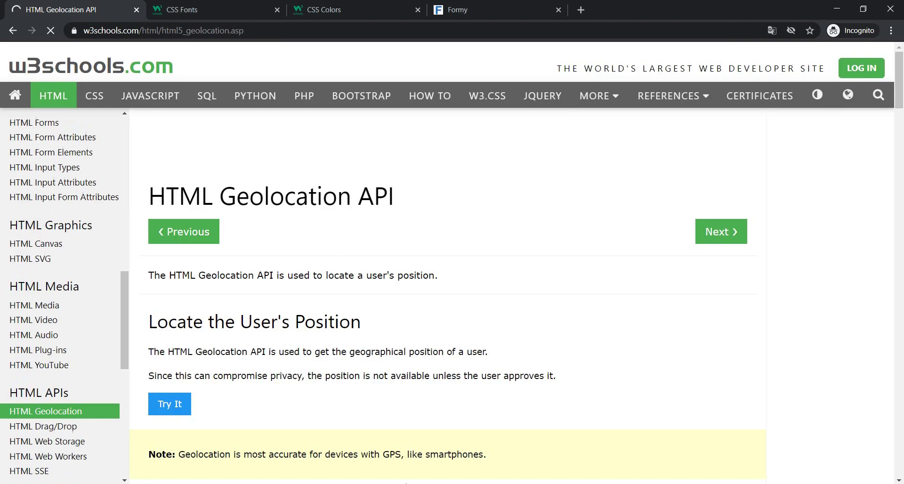
{"action": "key", "text": "alt+Tab"}
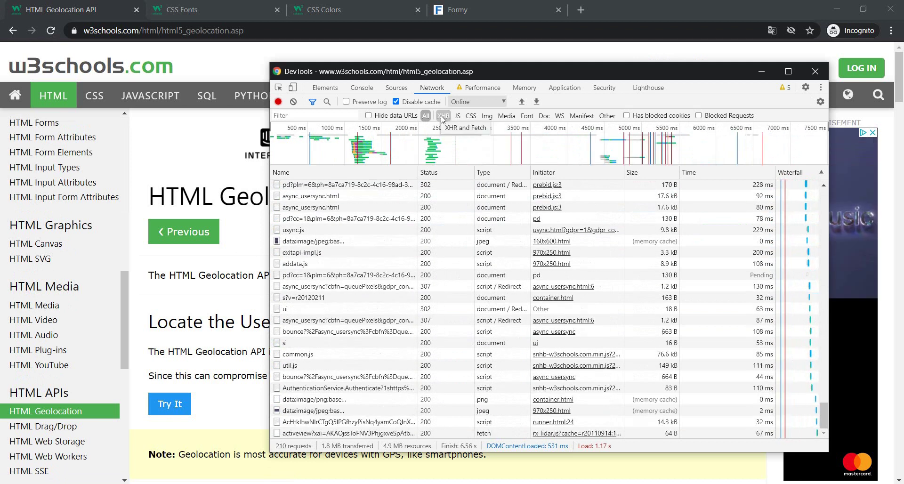
Filter the network requests to images only, reload the geolocation page and look through the listed image requests.
{"action": "left_click", "coordinate": [487, 116]}
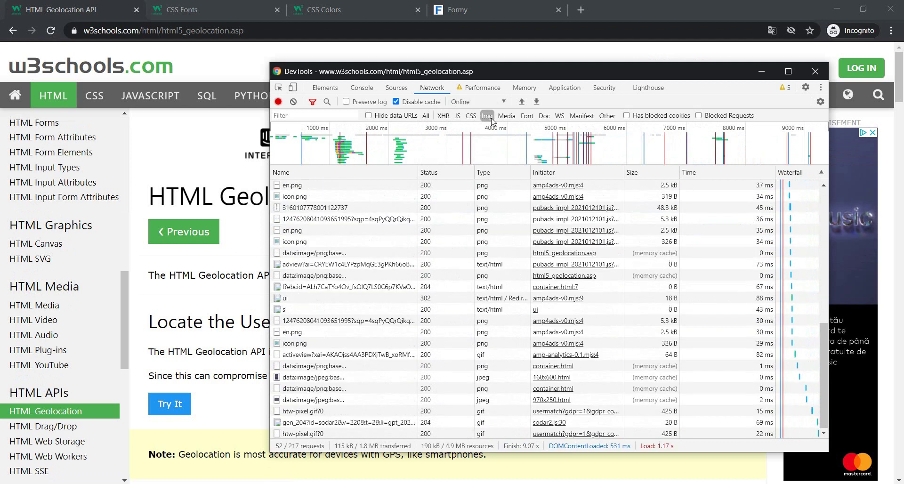
{"action": "left_click", "coordinate": [50, 30]}
{"action": "key", "text": "alt+Tab"}
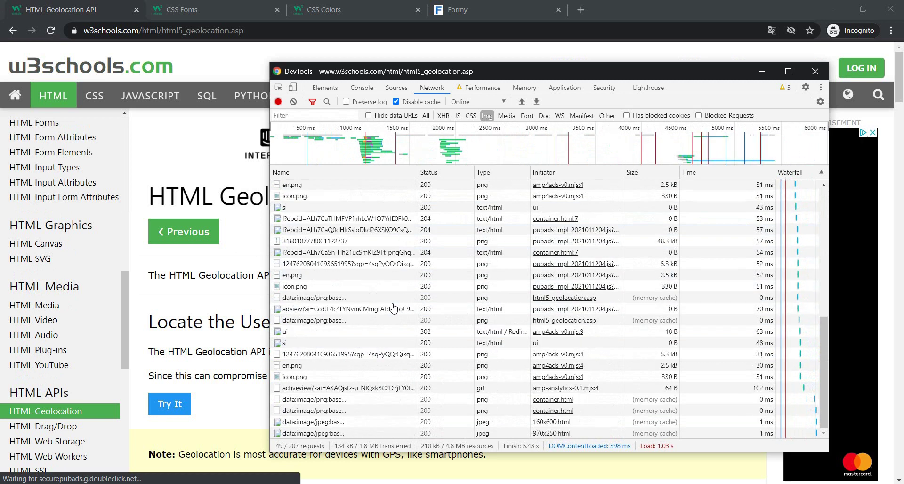
{"action": "scroll", "coordinate": [394, 309], "scroll_direction": "up", "scroll_amount": 4}
{"action": "scroll", "coordinate": [393, 309], "scroll_direction": "up", "scroll_amount": 2}
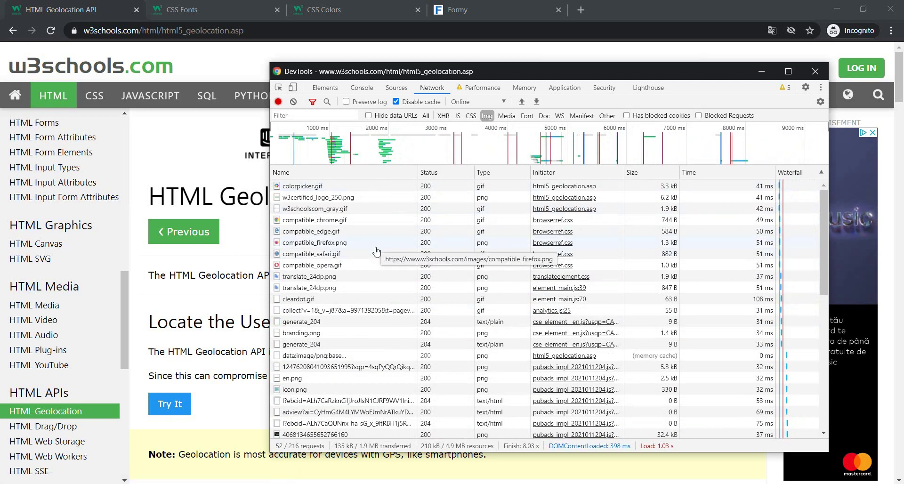
{"action": "scroll", "coordinate": [379, 297], "scroll_direction": "down", "scroll_amount": 3}
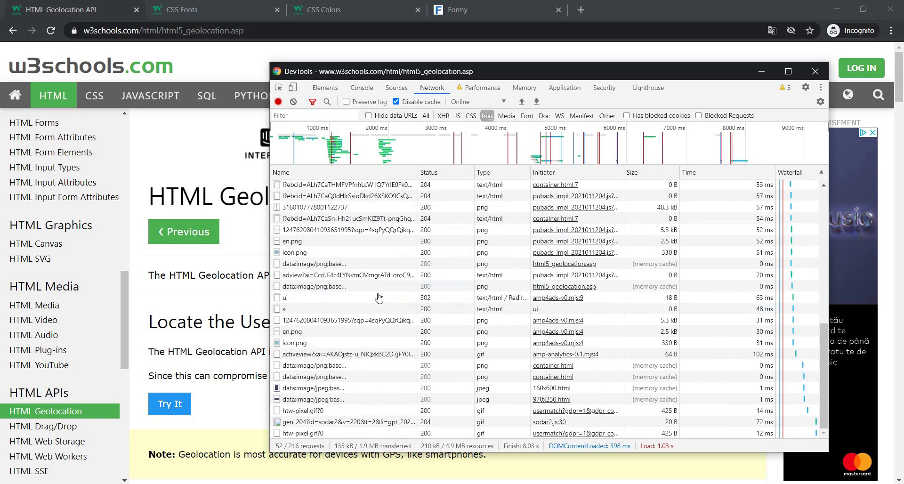
{"action": "scroll", "coordinate": [379, 298], "scroll_direction": "up", "scroll_amount": 3}
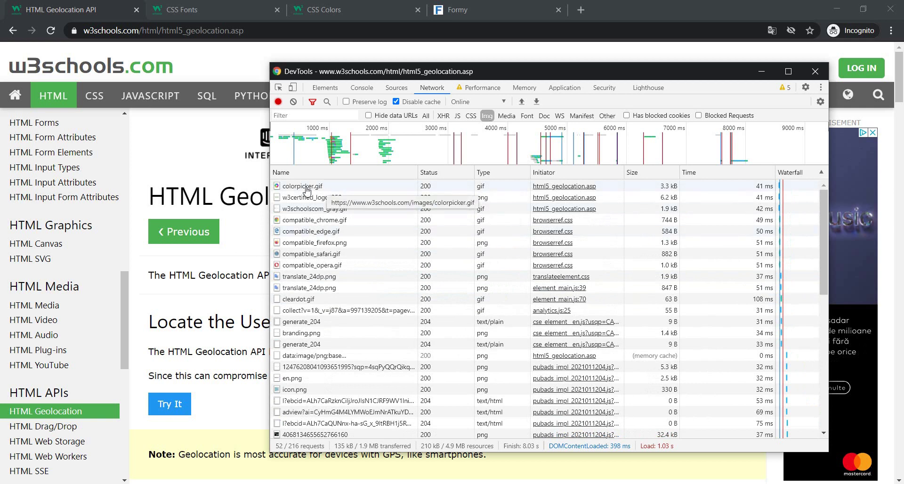
Inspect the colorpicker.gif request's preview, headers, response, initiator, timing and cookies.
{"action": "left_click", "coordinate": [306, 188]}
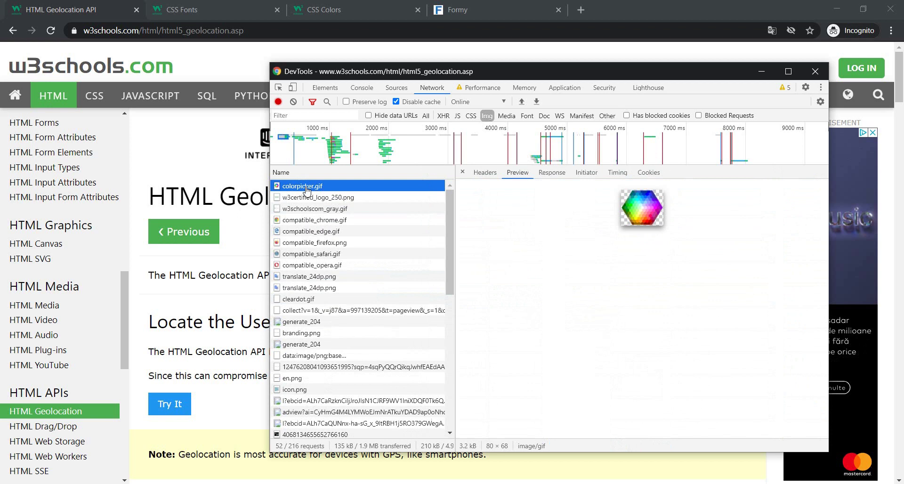
{"action": "left_click", "coordinate": [480, 174]}
{"action": "scroll", "coordinate": [523, 282], "scroll_direction": "down", "scroll_amount": 10}
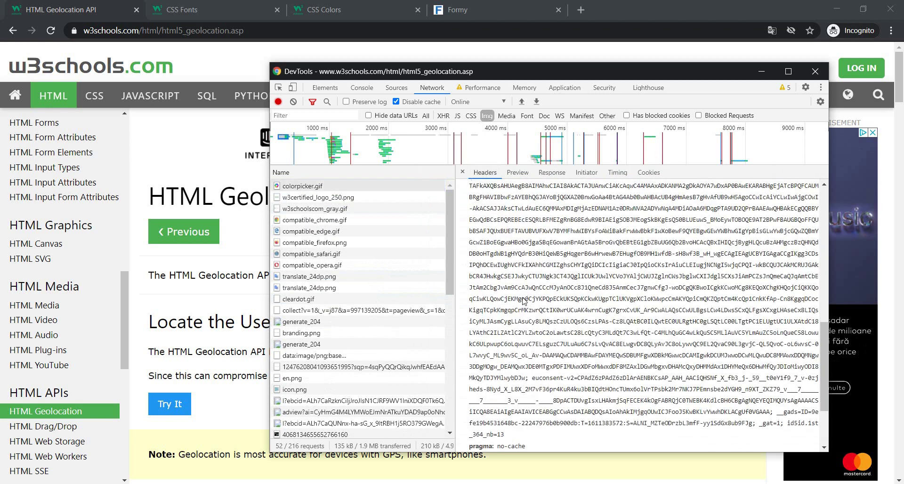
{"action": "left_click", "coordinate": [551, 173]}
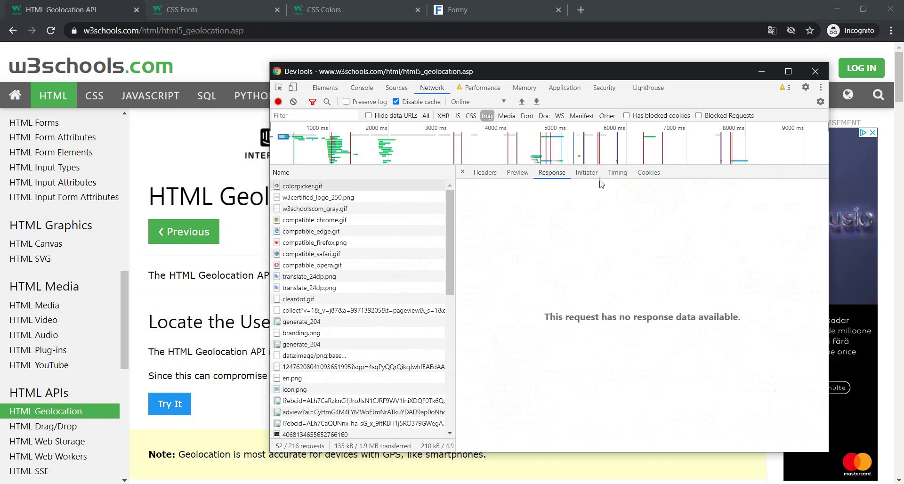
{"action": "left_click", "coordinate": [587, 173]}
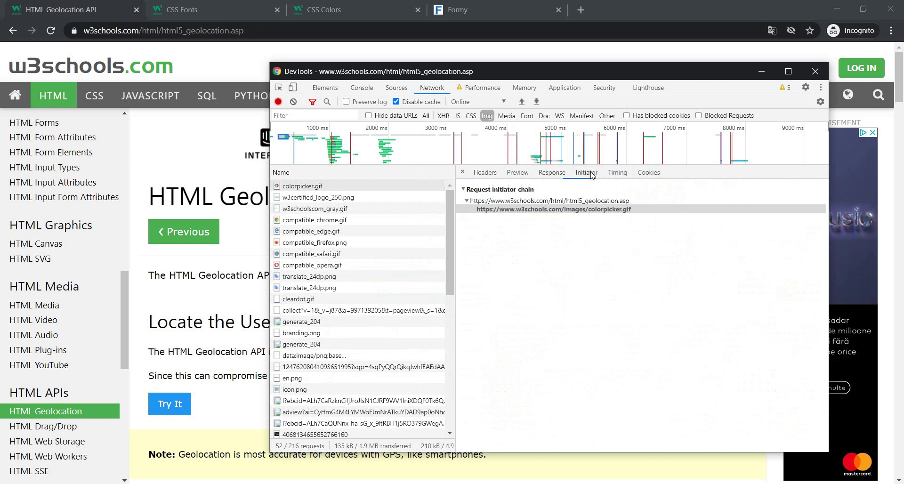
{"action": "left_click", "coordinate": [618, 174]}
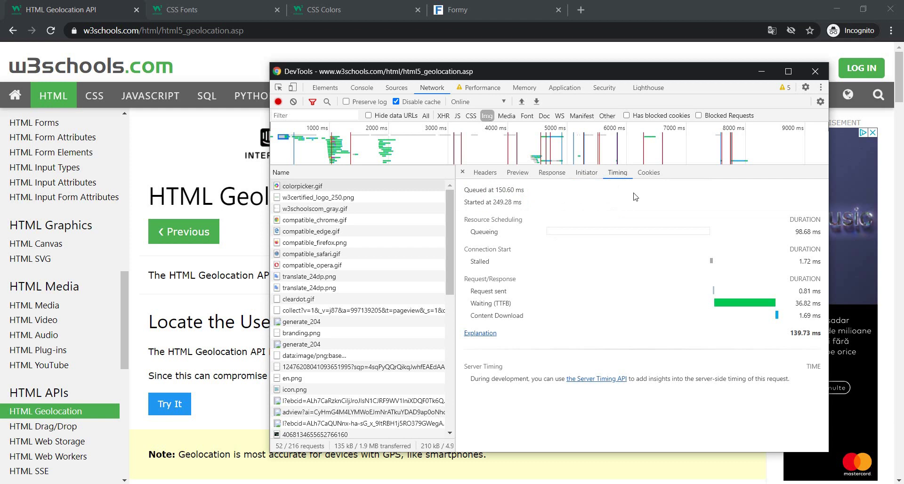
{"action": "left_click", "coordinate": [650, 173]}
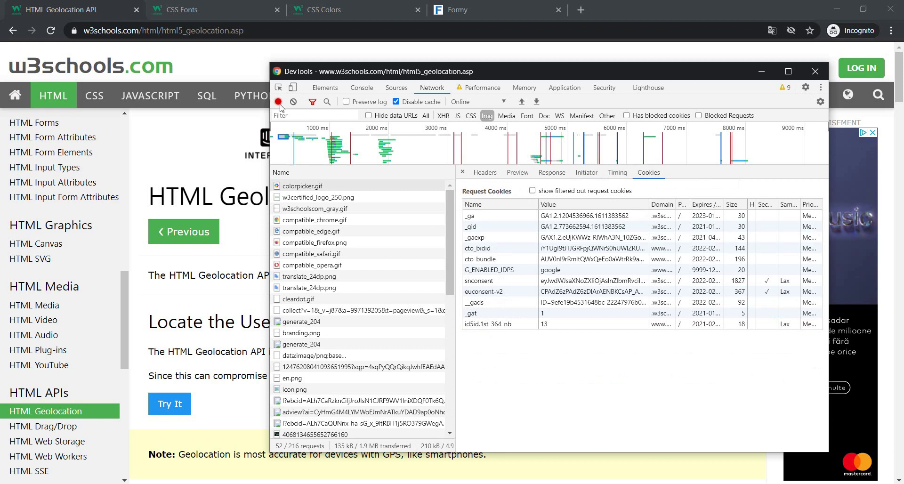
Reset the request filter to all types and clear the recorded network log.
{"action": "left_click", "coordinate": [426, 115]}
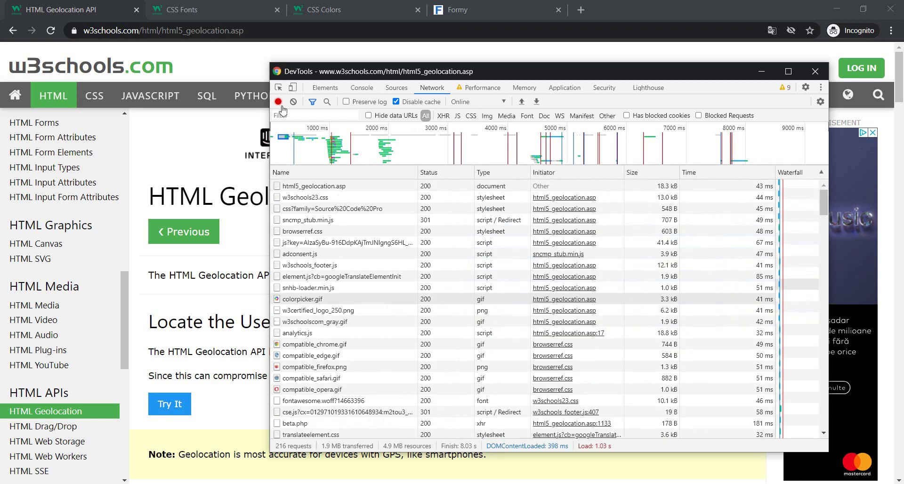
{"action": "left_click", "coordinate": [293, 101]}
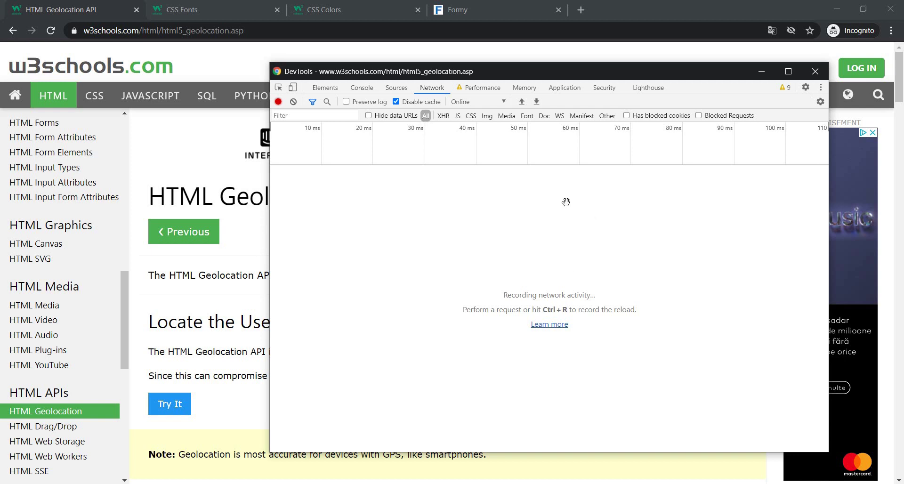
{"action": "left_click", "coordinate": [557, 89]}
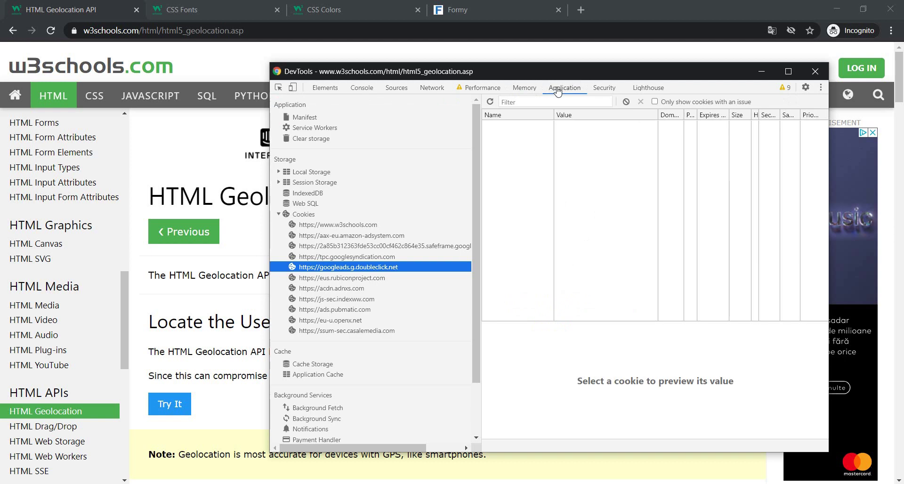
{"action": "left_click", "coordinate": [278, 215]}
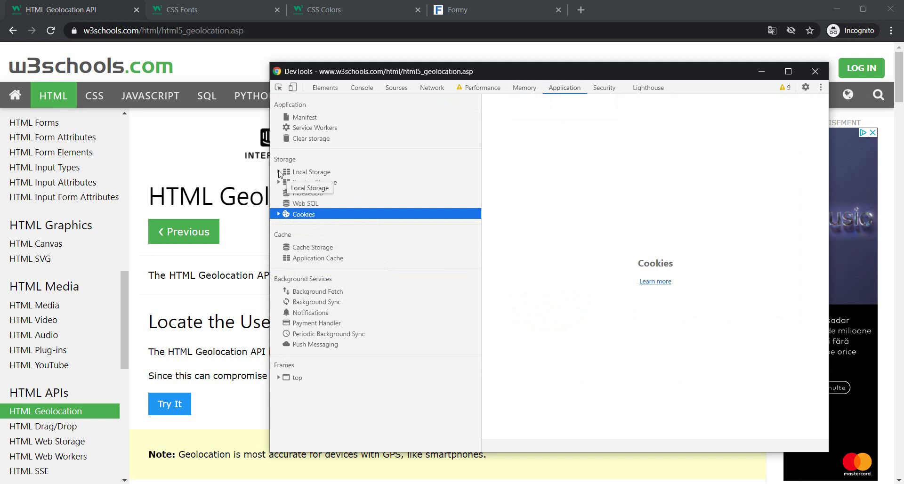
{"action": "left_click", "coordinate": [279, 215]}
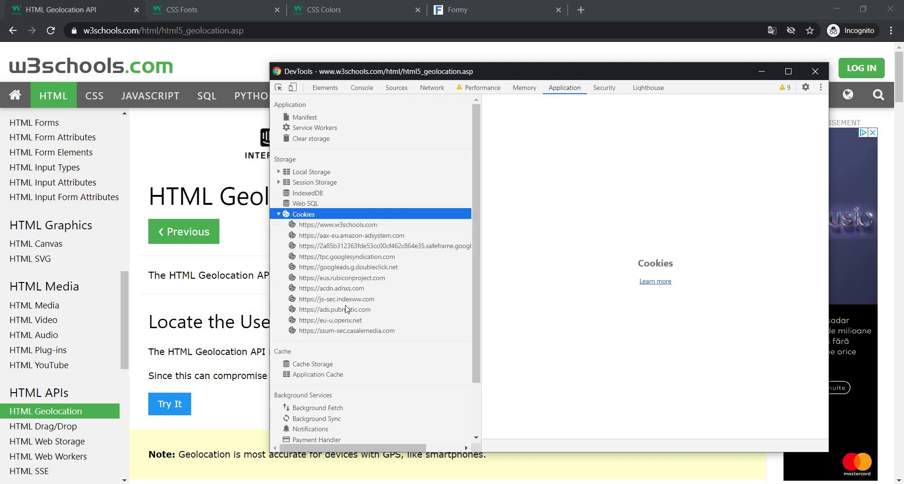
{"action": "left_click", "coordinate": [349, 226]}
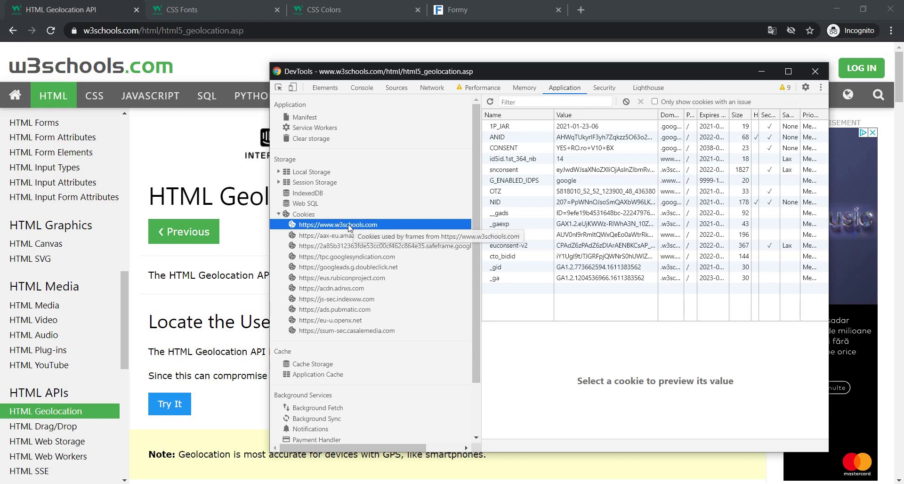
{"action": "left_click", "coordinate": [626, 103]}
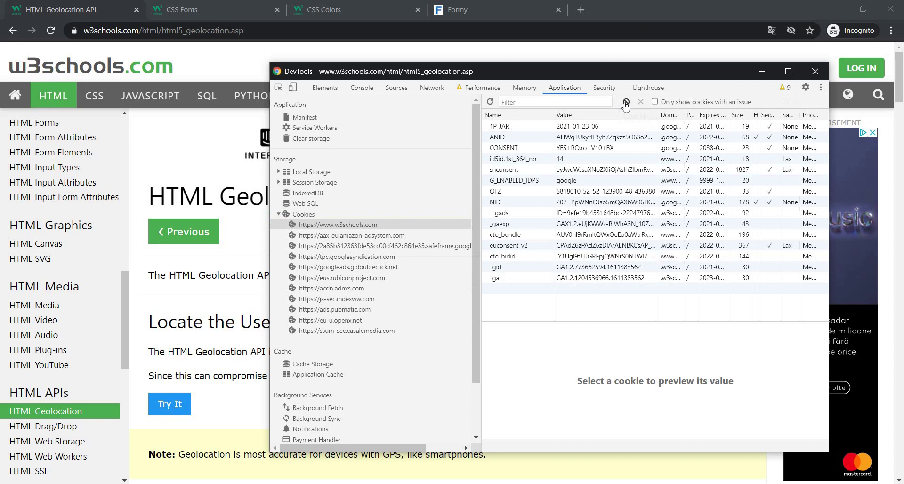
{"action": "left_click", "coordinate": [371, 237]}
{"action": "left_click", "coordinate": [317, 226]}
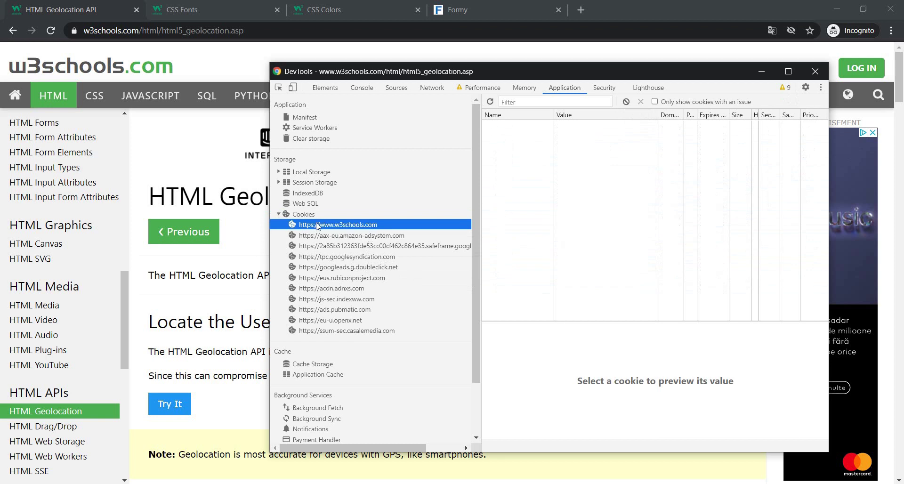
{"action": "left_click", "coordinate": [302, 217]}
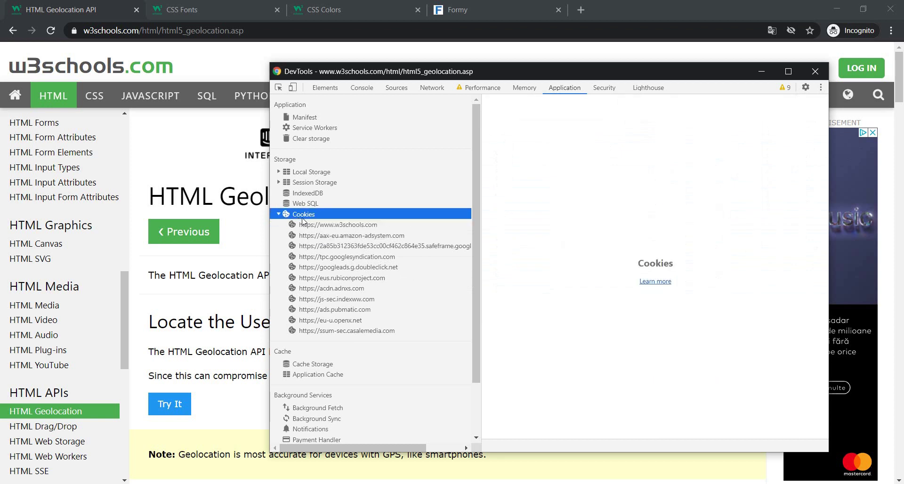
{"action": "left_click", "coordinate": [320, 225]}
{"action": "left_click", "coordinate": [385, 237]}
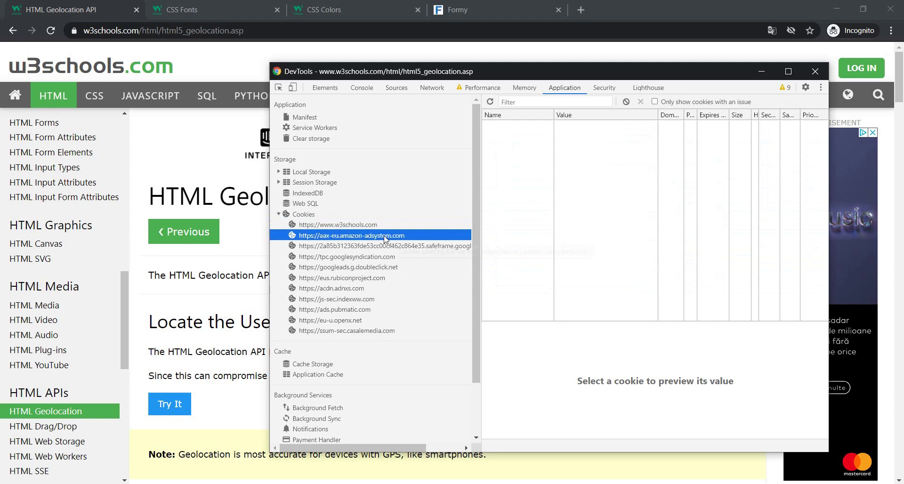
{"action": "left_click", "coordinate": [384, 246]}
{"action": "left_click", "coordinate": [382, 257]}
{"action": "left_click", "coordinate": [379, 267]}
{"action": "left_click", "coordinate": [373, 278]}
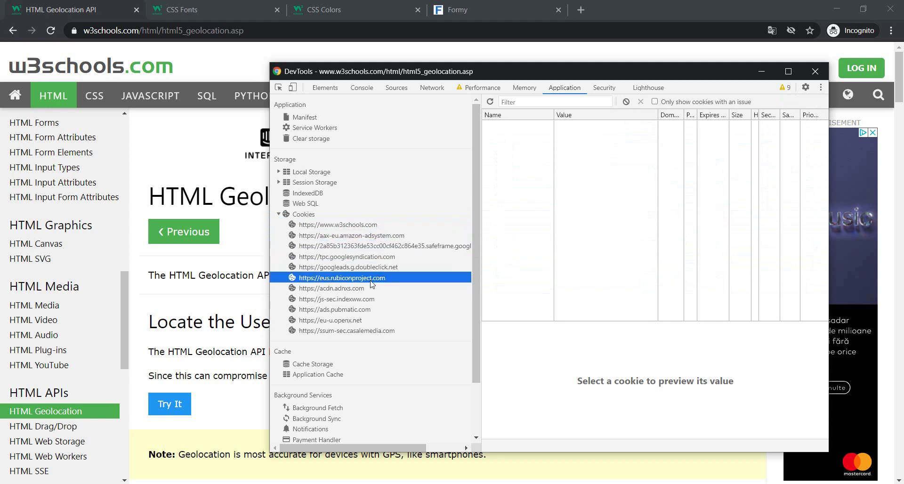
{"action": "left_click", "coordinate": [360, 288]}
{"action": "left_click", "coordinate": [357, 299]}
{"action": "left_click", "coordinate": [354, 310]}
{"action": "left_click", "coordinate": [351, 320]}
{"action": "left_click", "coordinate": [351, 331]}
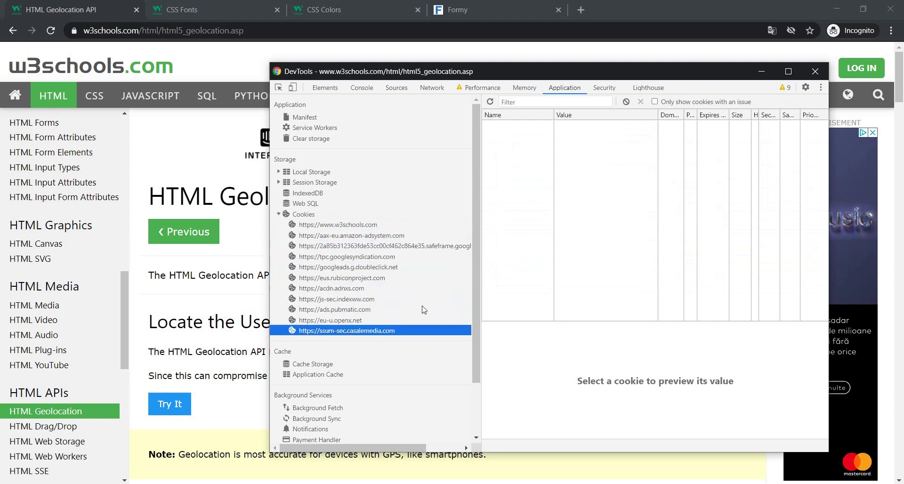
Reload the geolocation page without the stored cookies and open the consent dialog's customised choices.
{"action": "key", "text": "F5"}
{"action": "key", "text": "F12"}
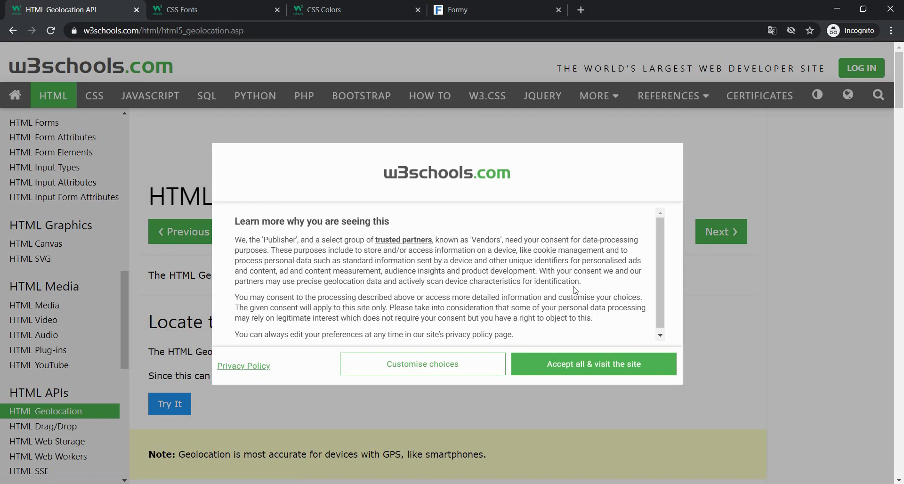
{"action": "scroll", "coordinate": [575, 289], "scroll_direction": "down", "scroll_amount": 1}
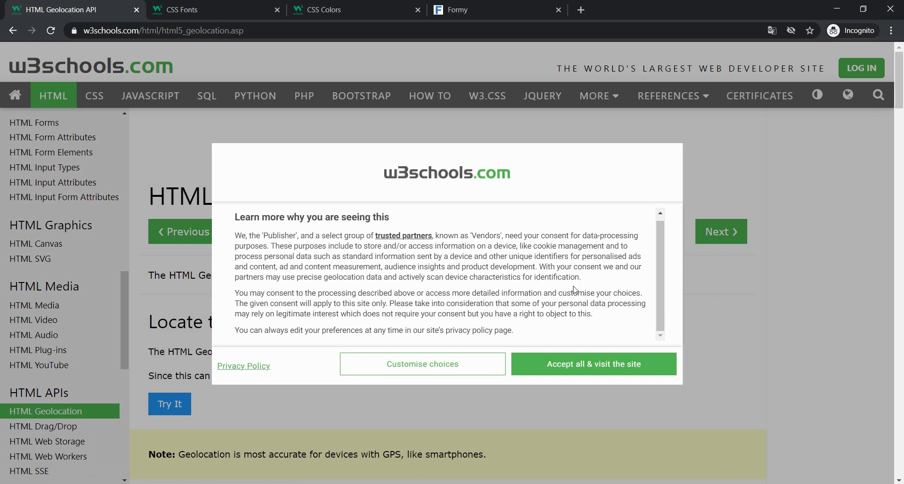
{"action": "left_click", "coordinate": [423, 370]}
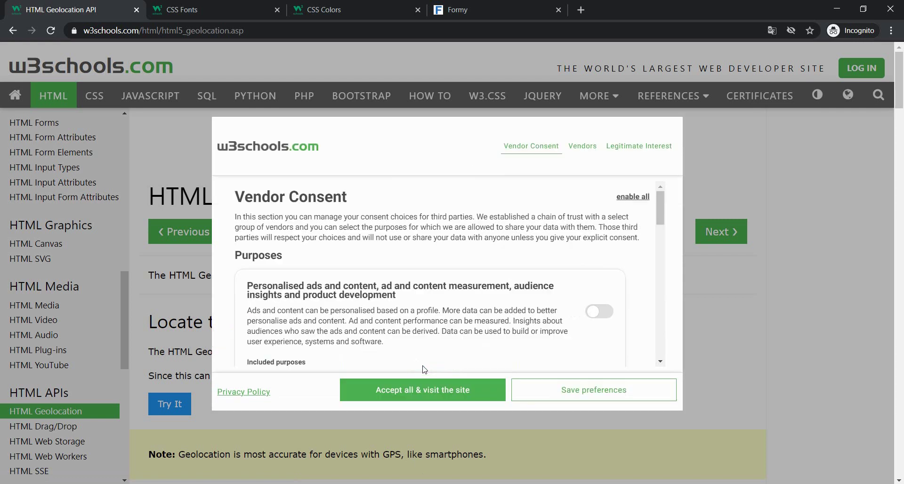
Allow personalised ads and content, storing or accessing information on a device, and precise geolocation data in the vendor consent, and save the preferences.
{"action": "scroll", "coordinate": [521, 311], "scroll_direction": "down", "scroll_amount": 15}
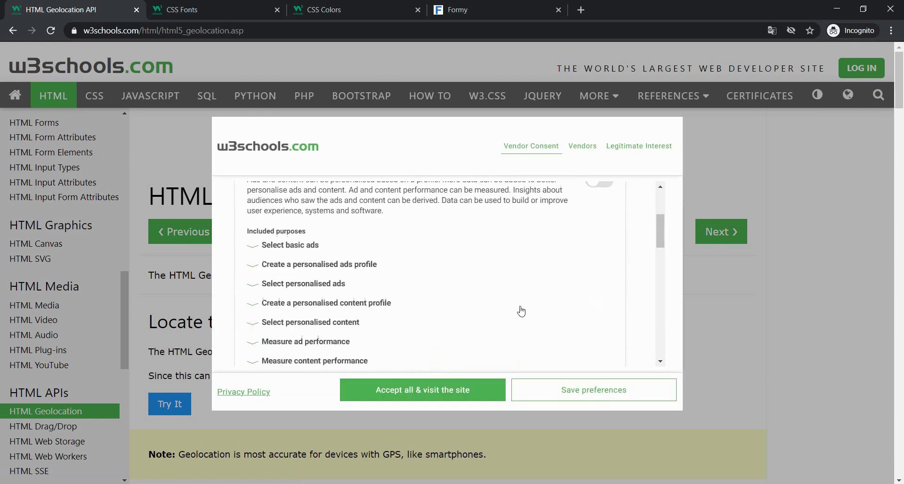
{"action": "scroll", "coordinate": [520, 306], "scroll_direction": "up", "scroll_amount": 15}
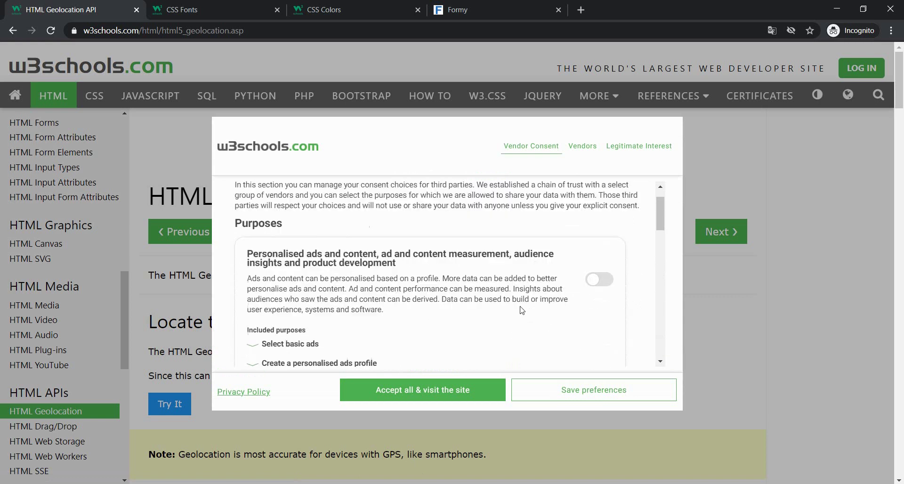
{"action": "left_click", "coordinate": [602, 281]}
{"action": "scroll", "coordinate": [653, 332], "scroll_direction": "down", "scroll_amount": 10}
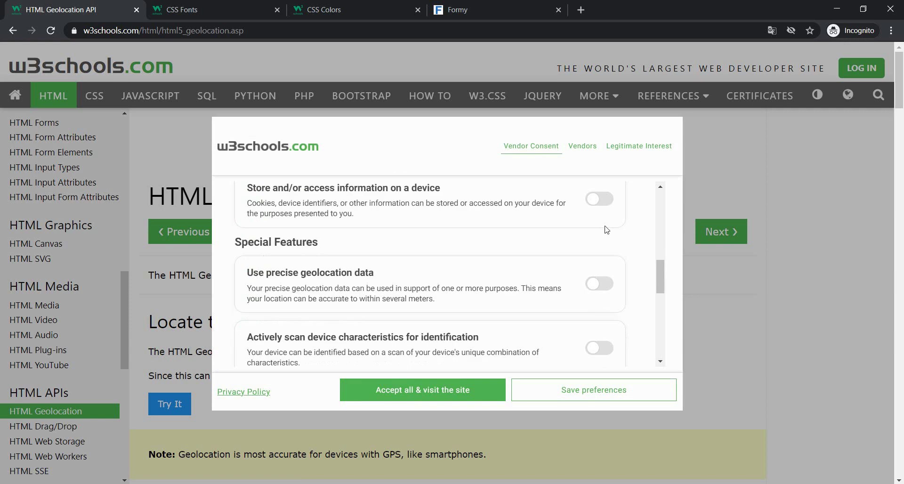
{"action": "left_click", "coordinate": [607, 197]}
{"action": "left_click", "coordinate": [605, 283]}
{"action": "scroll", "coordinate": [618, 325], "scroll_direction": "down", "scroll_amount": 5}
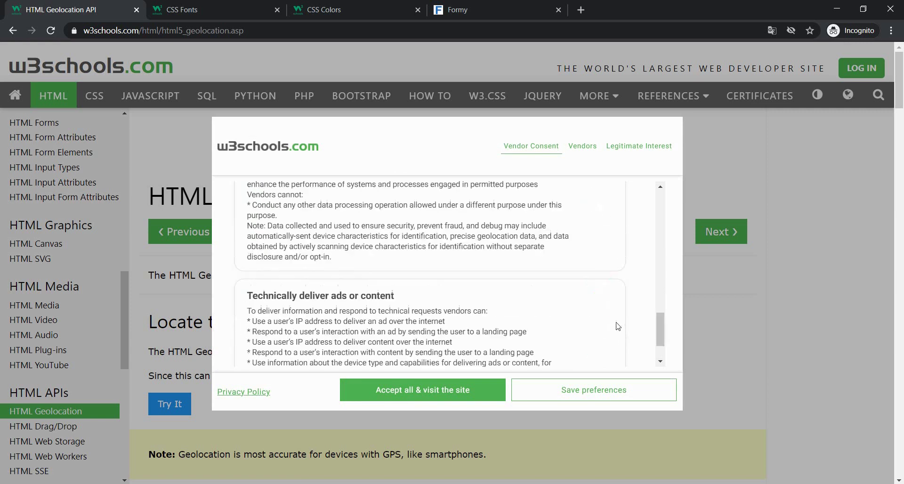
{"action": "left_click", "coordinate": [584, 391]}
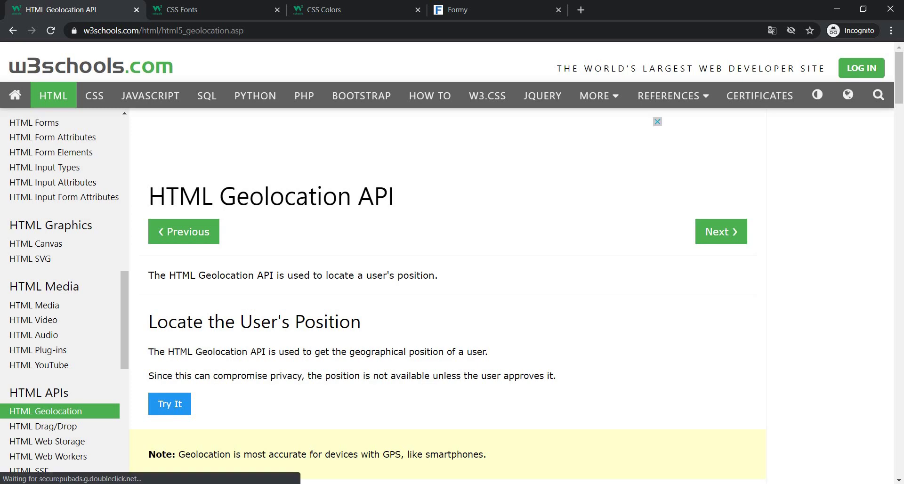
{"action": "key", "text": "ctrl+shift+i"}
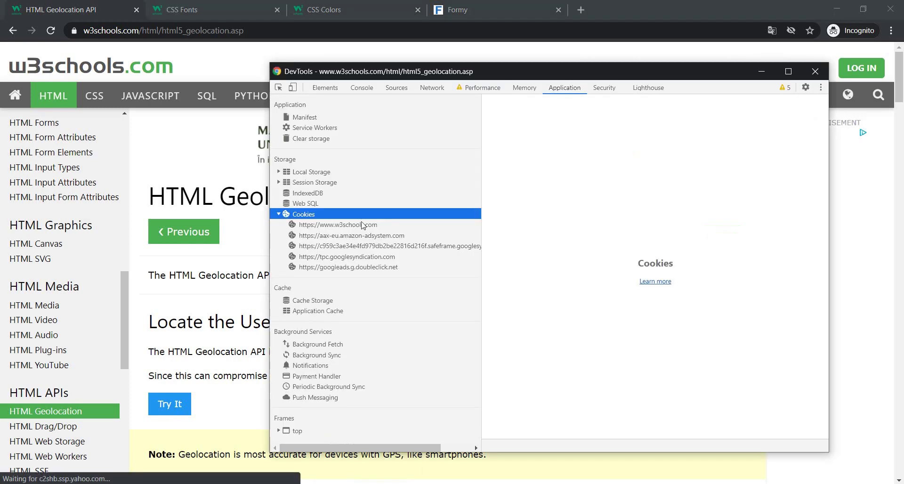
{"action": "left_click_drag", "start_coordinate": [508, 73], "coordinate": [505, 59]}
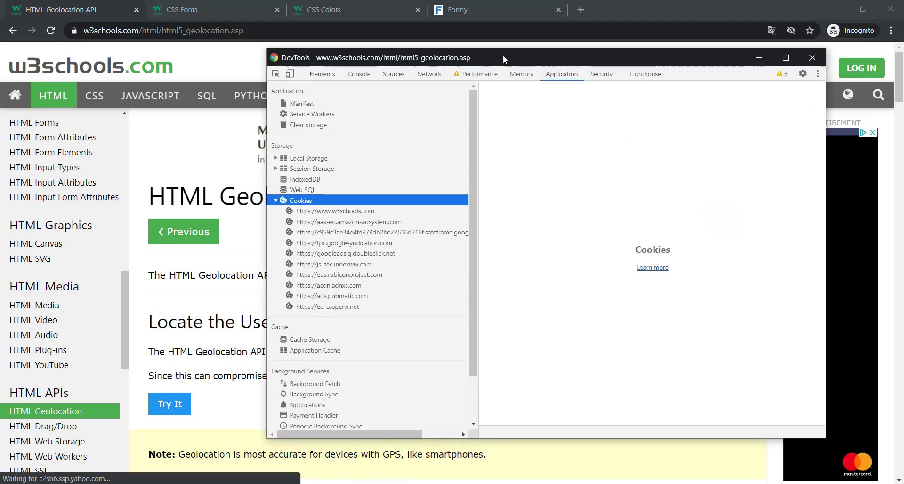
{"action": "left_click", "coordinate": [363, 211]}
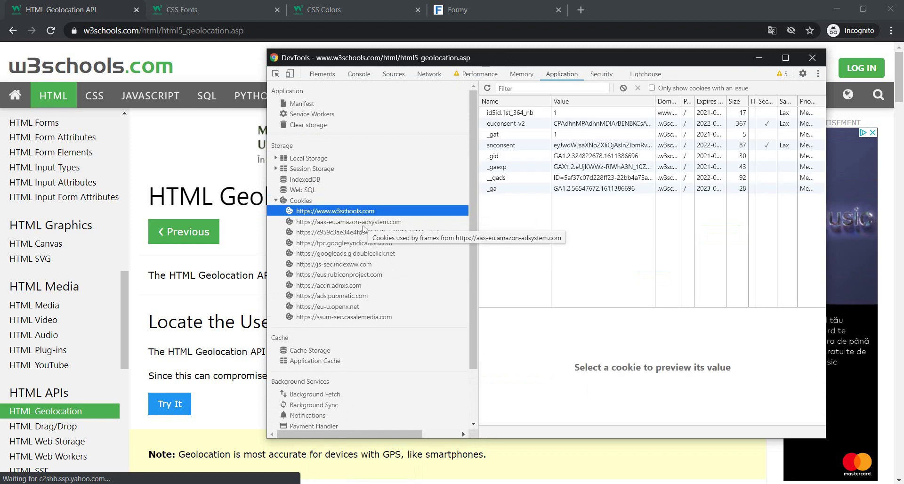
{"action": "left_click", "coordinate": [367, 222]}
{"action": "left_click", "coordinate": [361, 233]}
{"action": "left_click", "coordinate": [361, 243]}
{"action": "left_click", "coordinate": [358, 253]}
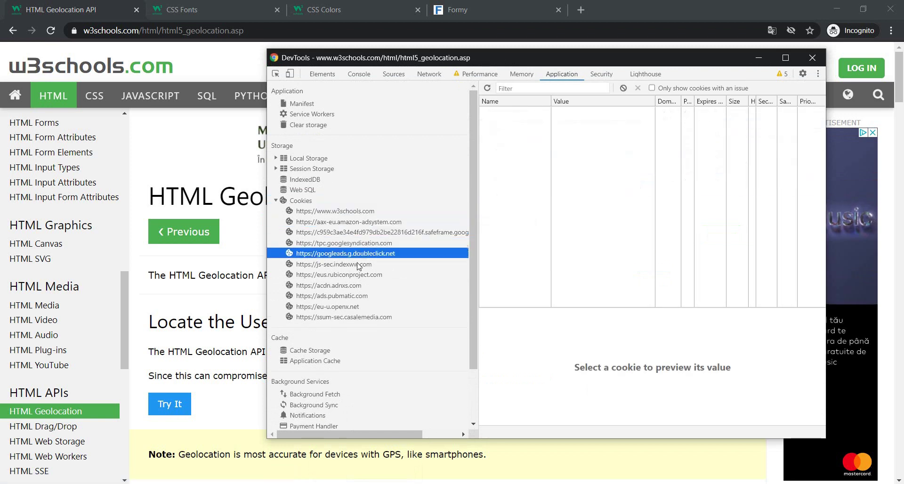
{"action": "left_click", "coordinate": [355, 265]}
{"action": "left_click", "coordinate": [355, 274]}
{"action": "left_click", "coordinate": [356, 286]}
{"action": "left_click", "coordinate": [353, 311]}
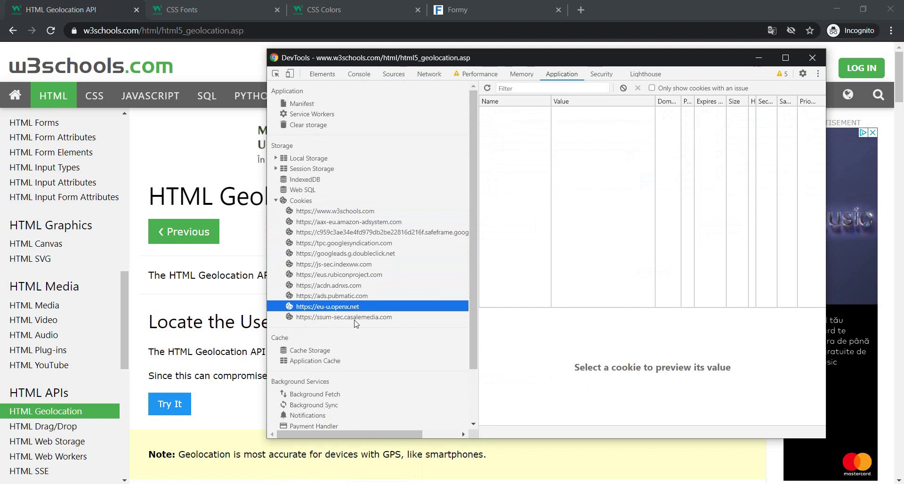
{"action": "left_click", "coordinate": [355, 318]}
{"action": "left_click", "coordinate": [353, 212]}
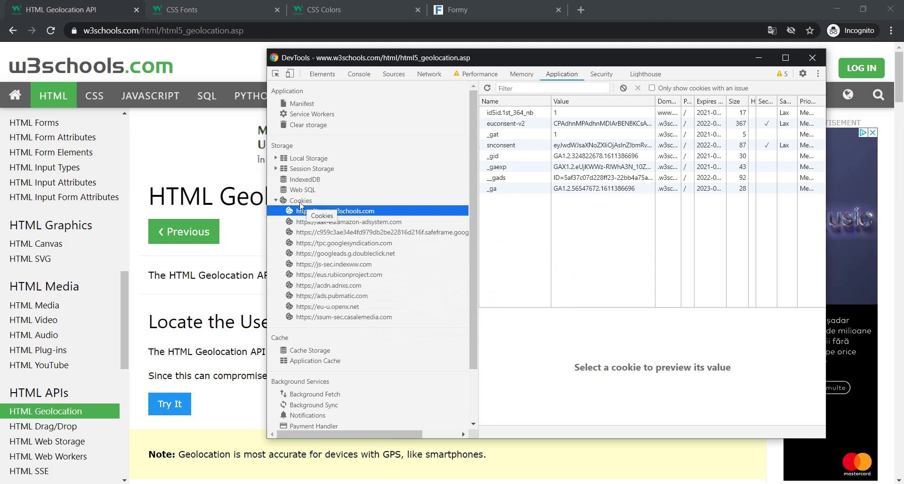
{"action": "left_click_drag", "start_coordinate": [267, 187], "coordinate": [92, 186]}
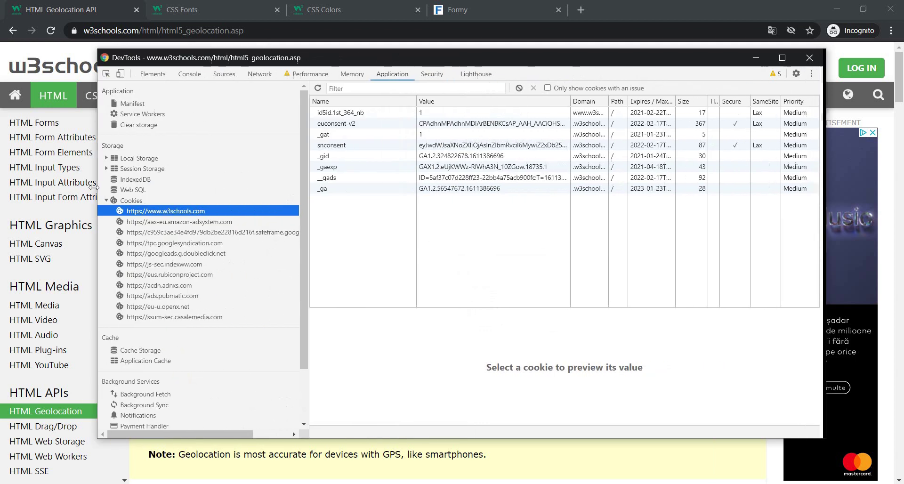
{"action": "left_click_drag", "start_coordinate": [678, 105], "coordinate": [700, 105]}
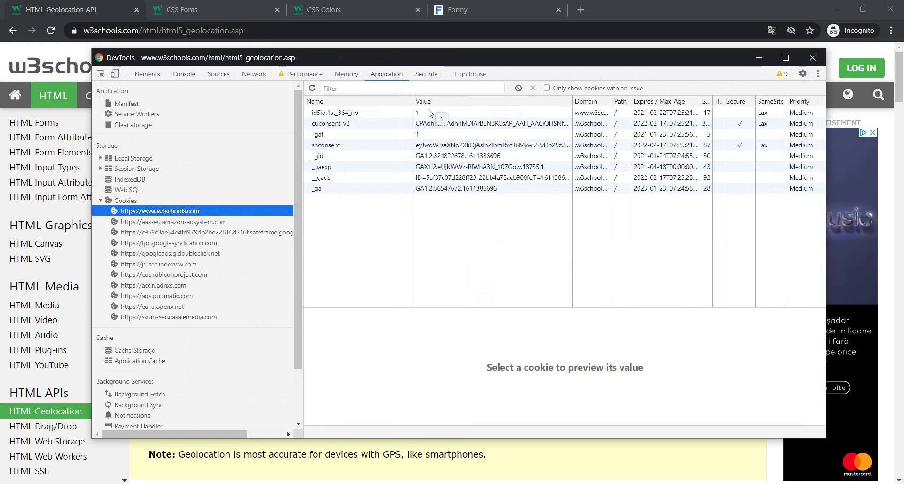
{"action": "left_click", "coordinate": [461, 113]}
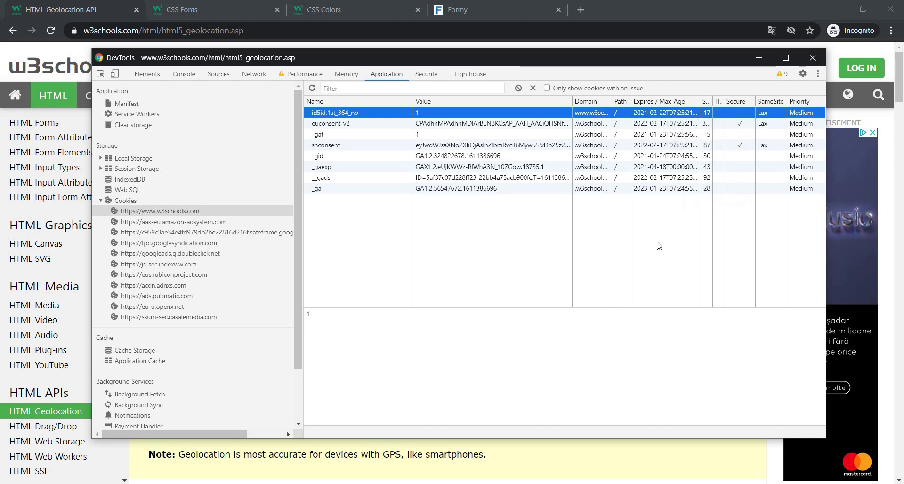
{"action": "left_click", "coordinate": [519, 88]}
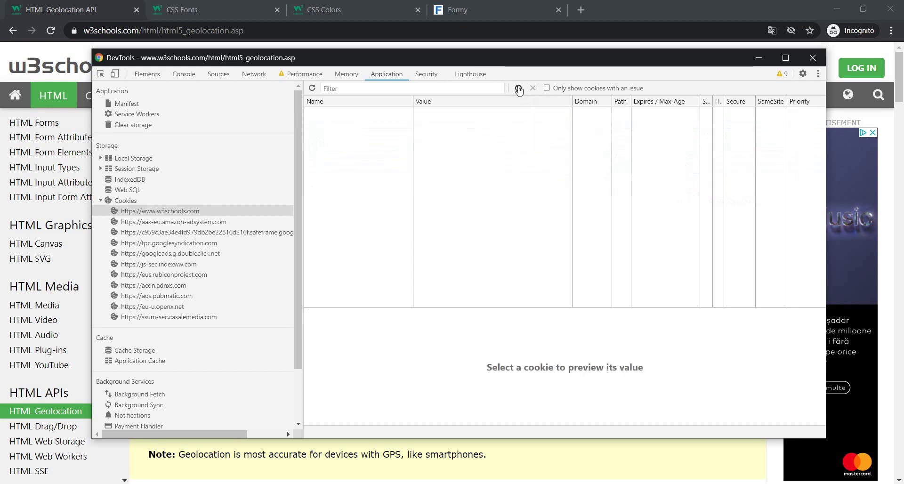
{"action": "left_click", "coordinate": [205, 225]}
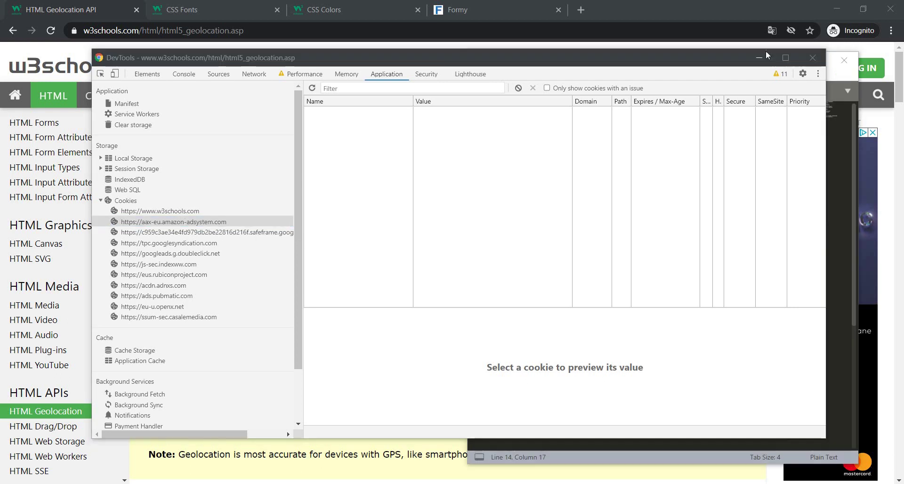
{"action": "left_click", "coordinate": [814, 58]}
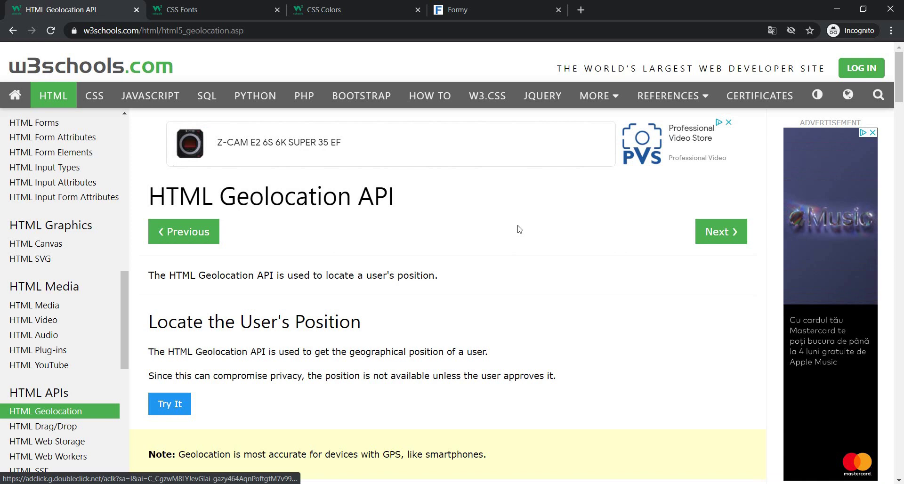
Open the browser's task manager, look through the running processes and sort them by CPU usage.
{"action": "key", "text": "shift+Escape"}
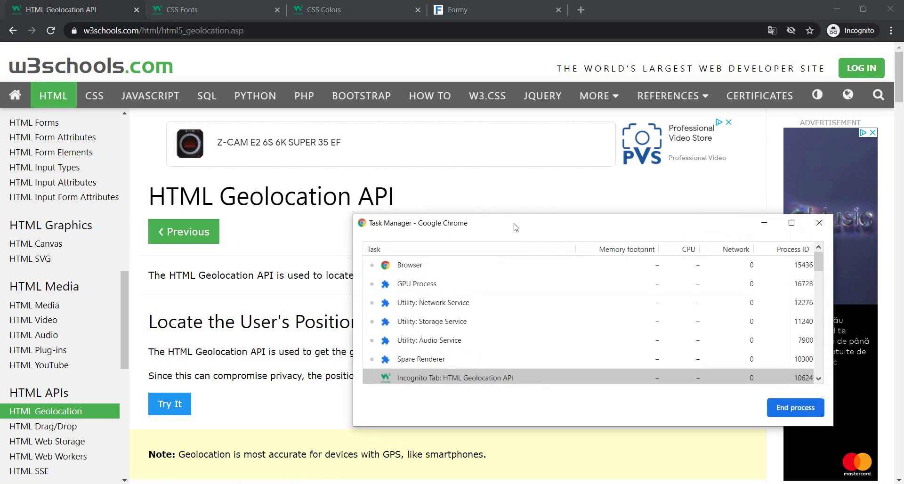
{"action": "left_click_drag", "start_coordinate": [517, 228], "coordinate": [438, 138]}
{"action": "scroll", "coordinate": [716, 247], "scroll_direction": "down", "scroll_amount": 5}
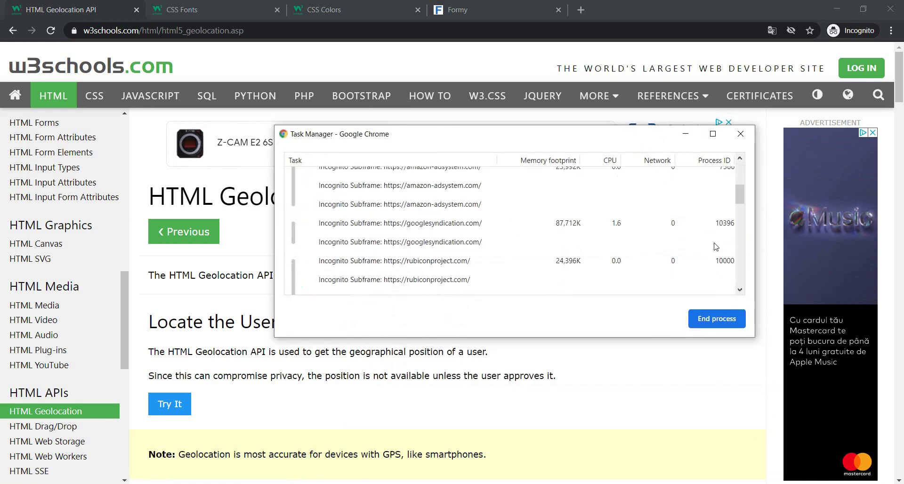
{"action": "scroll", "coordinate": [716, 246], "scroll_direction": "down", "scroll_amount": 2}
{"action": "scroll", "coordinate": [716, 247], "scroll_direction": "up", "scroll_amount": 4}
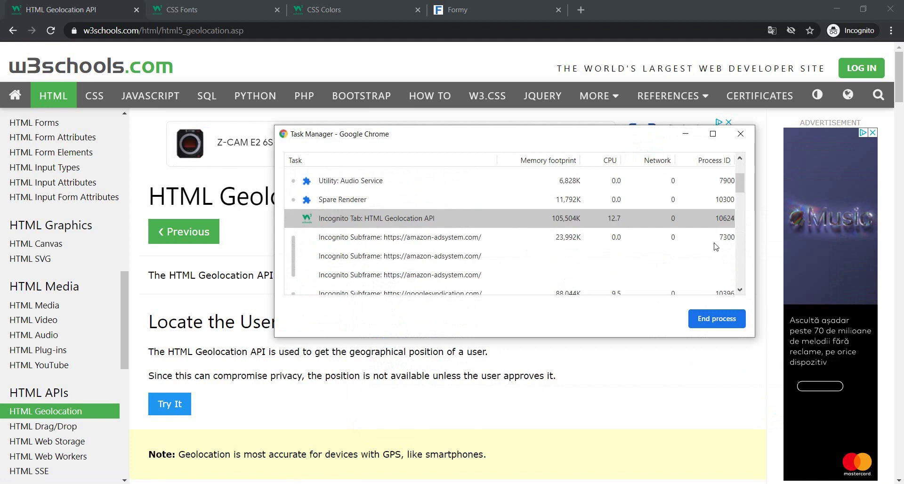
{"action": "scroll", "coordinate": [715, 247], "scroll_direction": "up", "scroll_amount": 3}
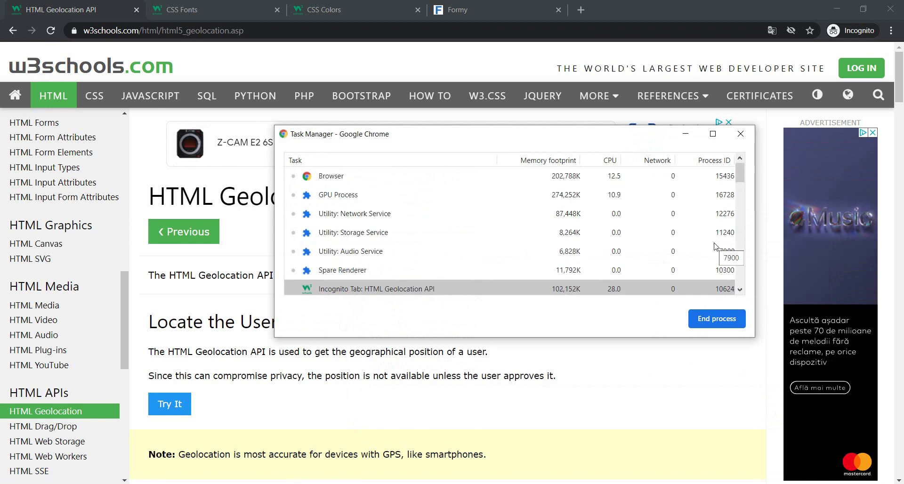
{"action": "scroll", "coordinate": [716, 245], "scroll_direction": "down", "scroll_amount": 2}
{"action": "scroll", "coordinate": [714, 246], "scroll_direction": "down", "scroll_amount": 3}
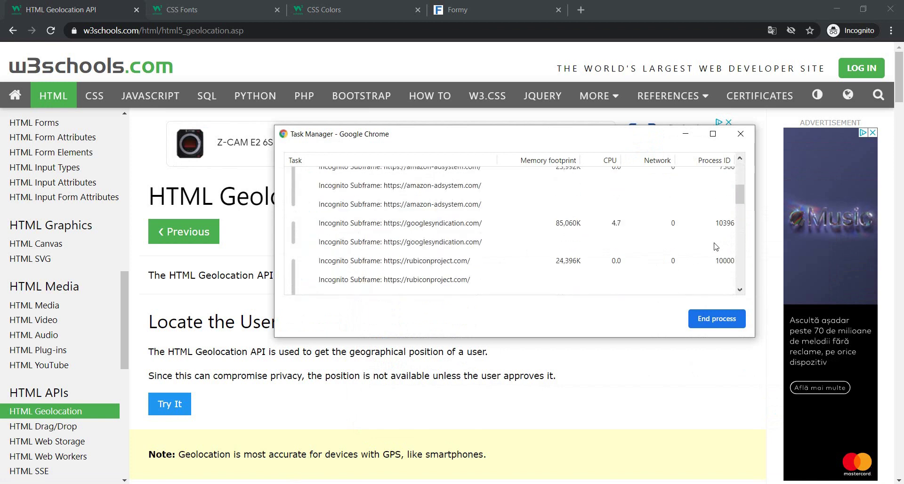
{"action": "scroll", "coordinate": [572, 184], "scroll_direction": "up", "scroll_amount": 2}
{"action": "left_click", "coordinate": [610, 160]}
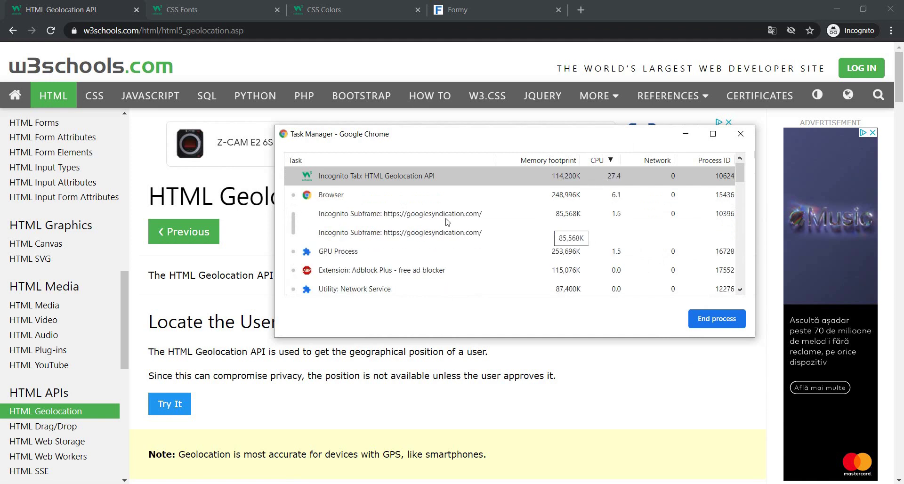
End the rubiconproject.com, pubmatic.com and amazon-adsystem.com subframe processes.
{"action": "left_click", "coordinate": [448, 217]}
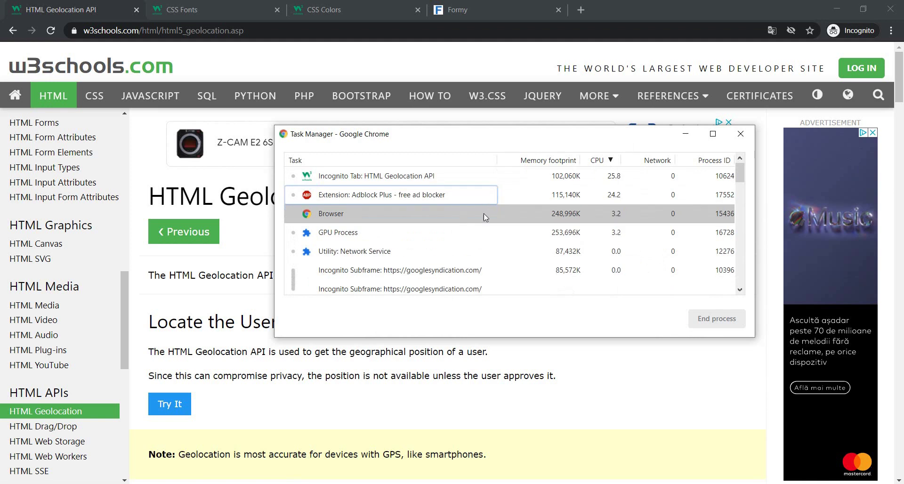
{"action": "scroll", "coordinate": [484, 216], "scroll_direction": "down", "scroll_amount": 8}
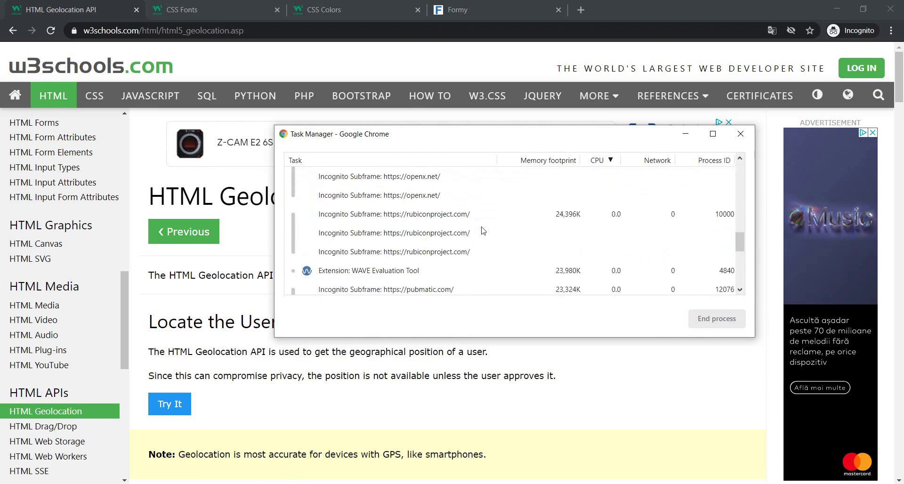
{"action": "left_click", "coordinate": [452, 221]}
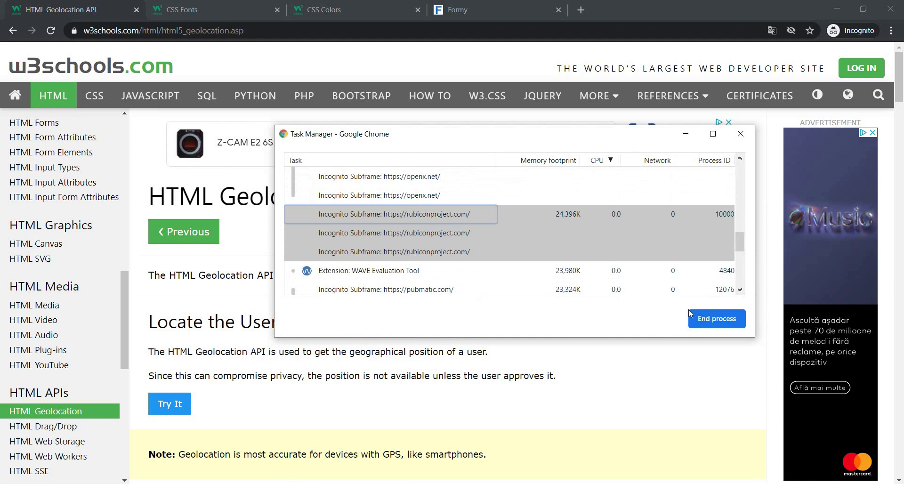
{"action": "left_click", "coordinate": [722, 326]}
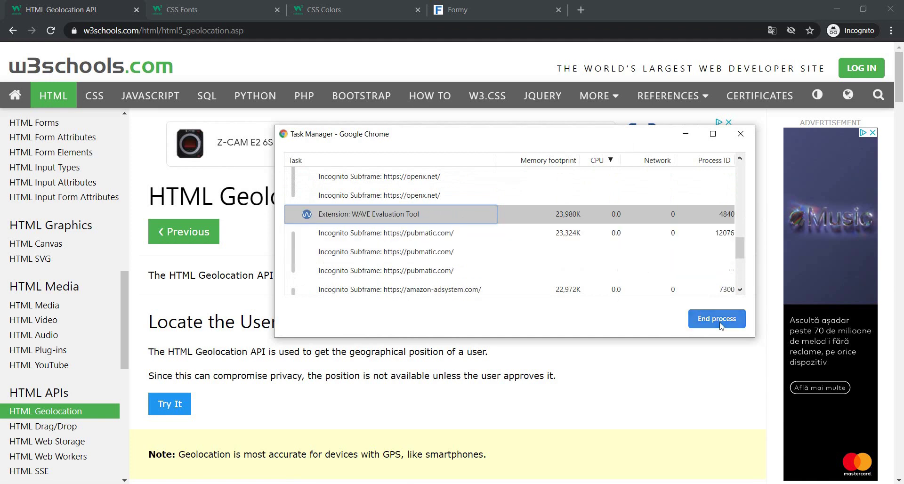
{"action": "left_click", "coordinate": [463, 239]}
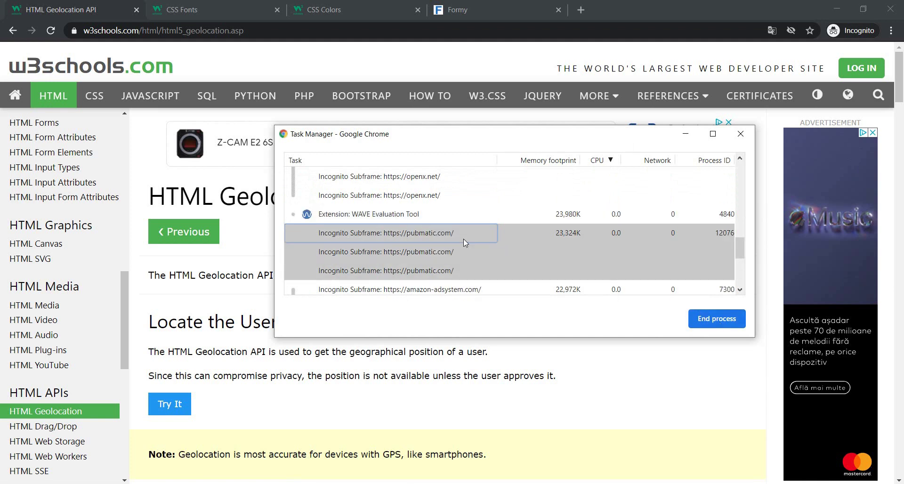
{"action": "left_click", "coordinate": [692, 324]}
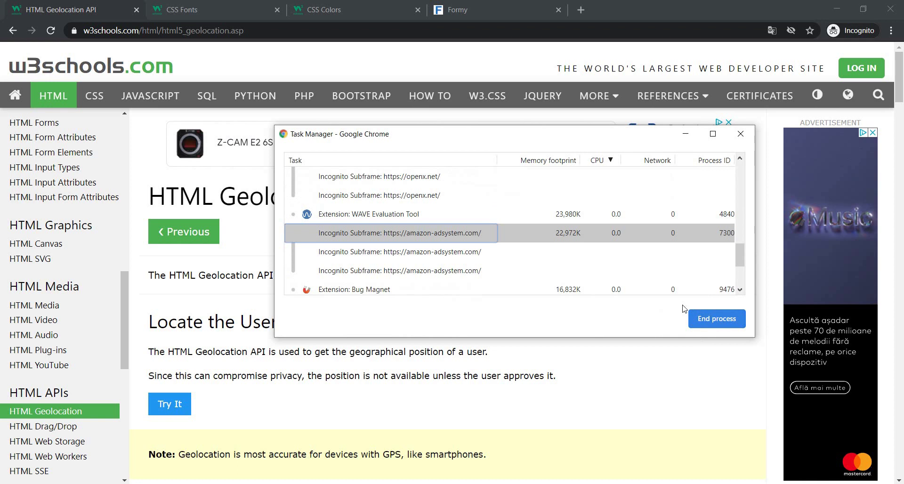
{"action": "left_click", "coordinate": [702, 318]}
Find the CSS Colors tab in the process list and end its process.
{"action": "scroll", "coordinate": [424, 264], "scroll_direction": "down", "scroll_amount": 2}
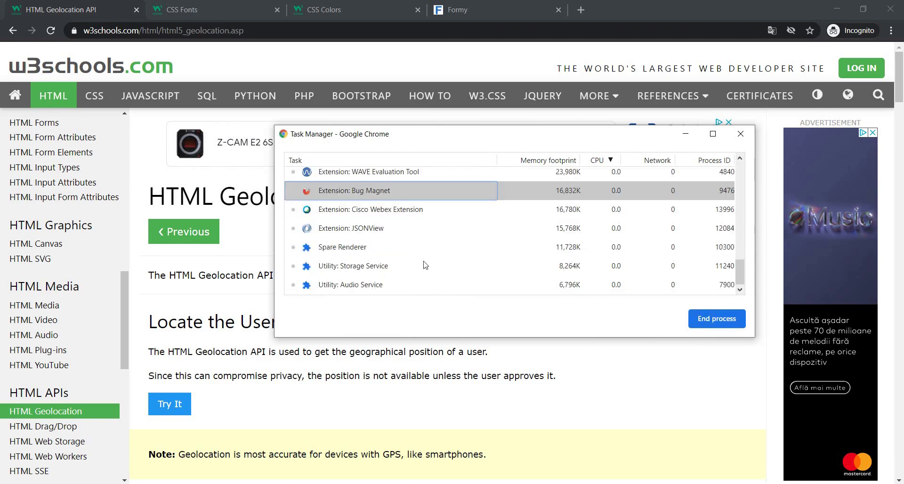
{"action": "scroll", "coordinate": [428, 264], "scroll_direction": "up", "scroll_amount": 5}
{"action": "scroll", "coordinate": [420, 230], "scroll_direction": "up", "scroll_amount": 3}
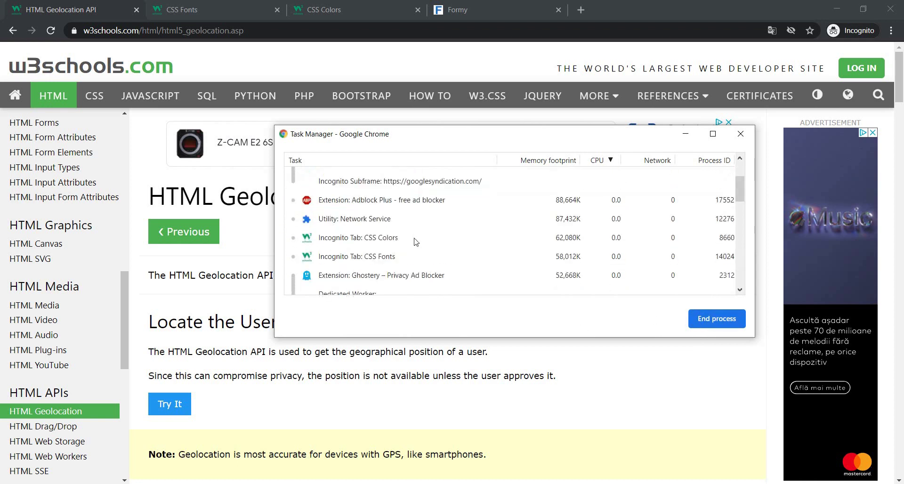
{"action": "left_click", "coordinate": [416, 239]}
{"action": "left_click", "coordinate": [706, 320]}
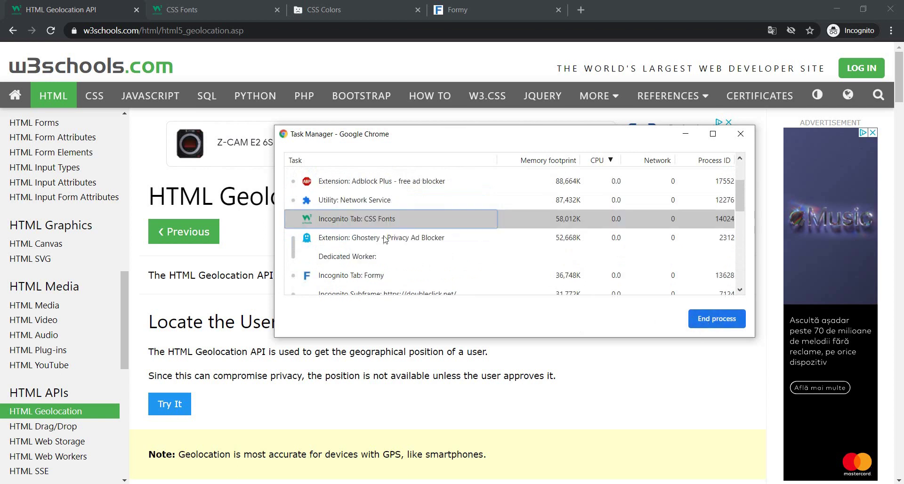
Close the task manager and switch to the CSS Colors tab to check the killed page.
{"action": "scroll", "coordinate": [551, 253], "scroll_direction": "up", "scroll_amount": 1}
{"action": "scroll", "coordinate": [538, 255], "scroll_direction": "up", "scroll_amount": 3}
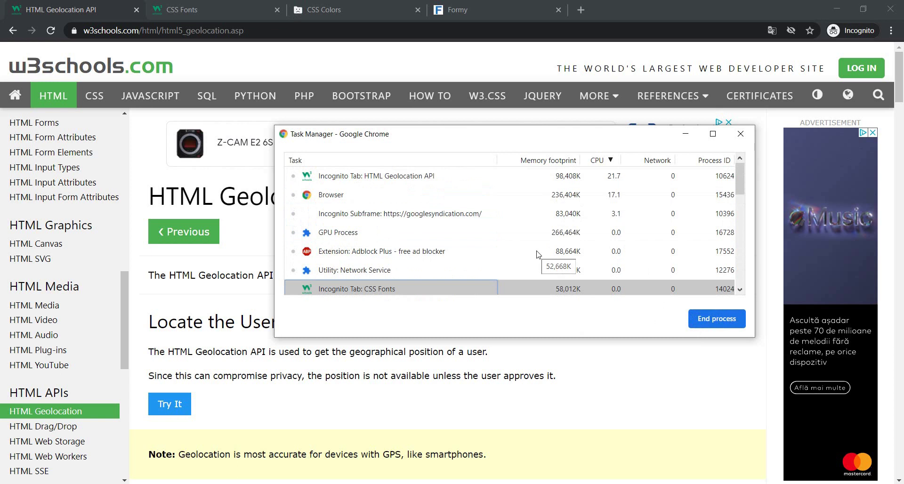
{"action": "left_click", "coordinate": [743, 140]}
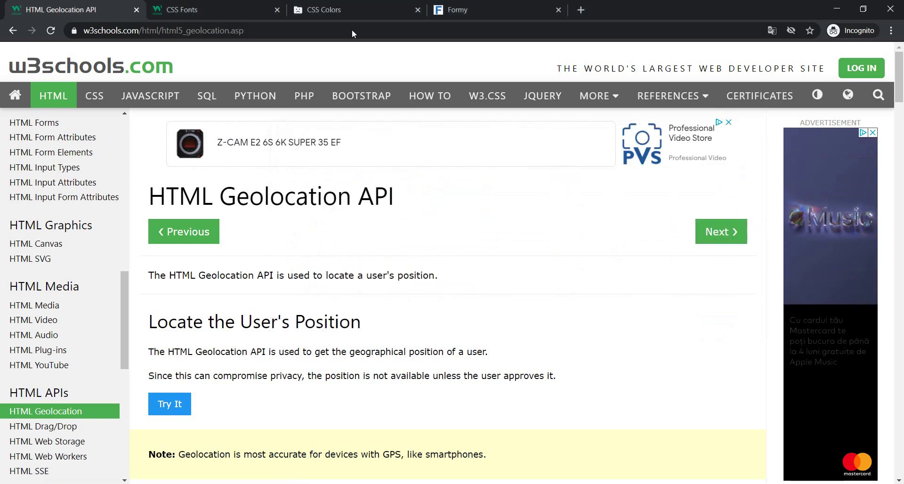
{"action": "left_click", "coordinate": [363, 9]}
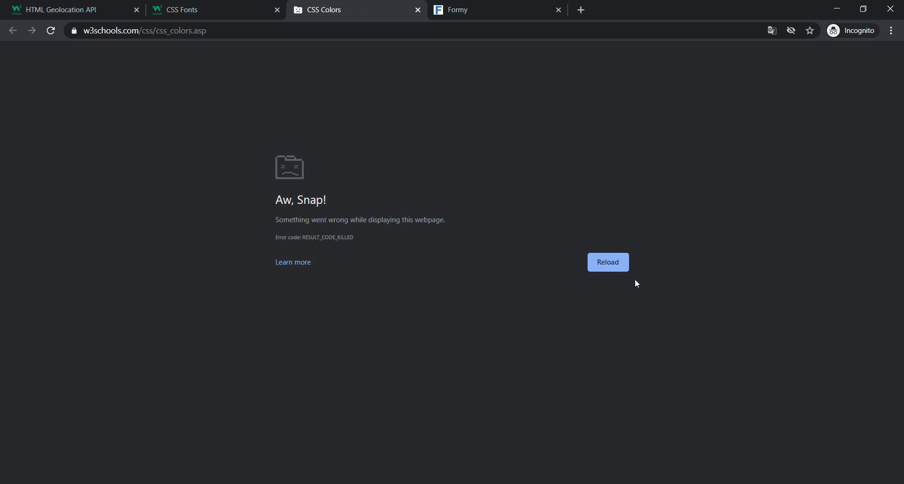
Reload the crashed CSS Colors page and accept all data-processing consents to visit the site.
{"action": "left_click", "coordinate": [620, 264]}
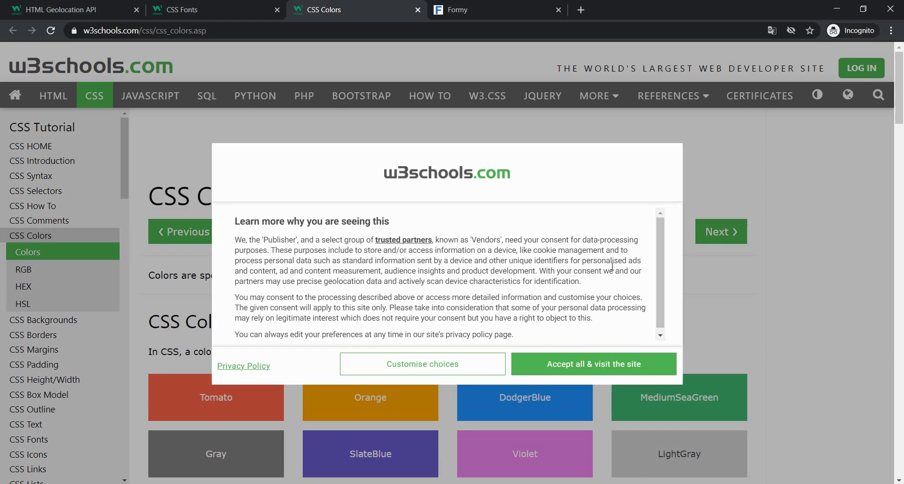
{"action": "left_click", "coordinate": [536, 373]}
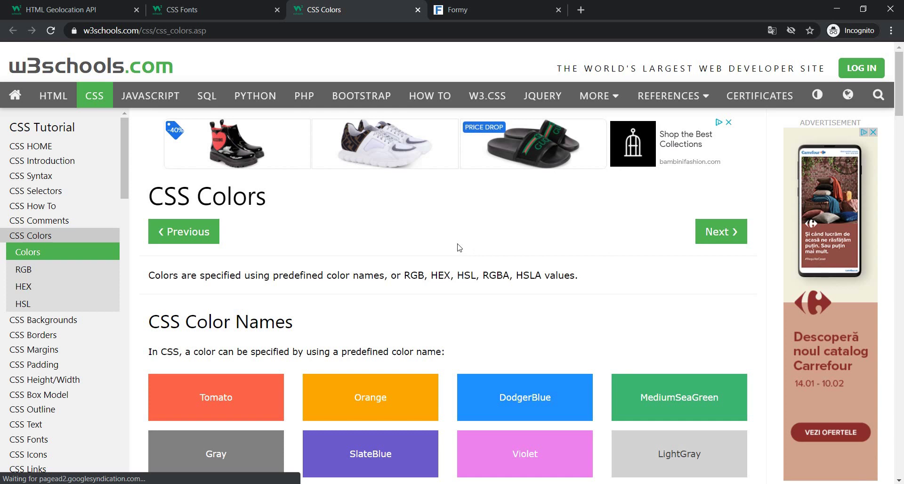
Inspect the CSS Colors page in DevTools and review its console messages and network requests.
{"action": "right_click", "coordinate": [473, 234]}
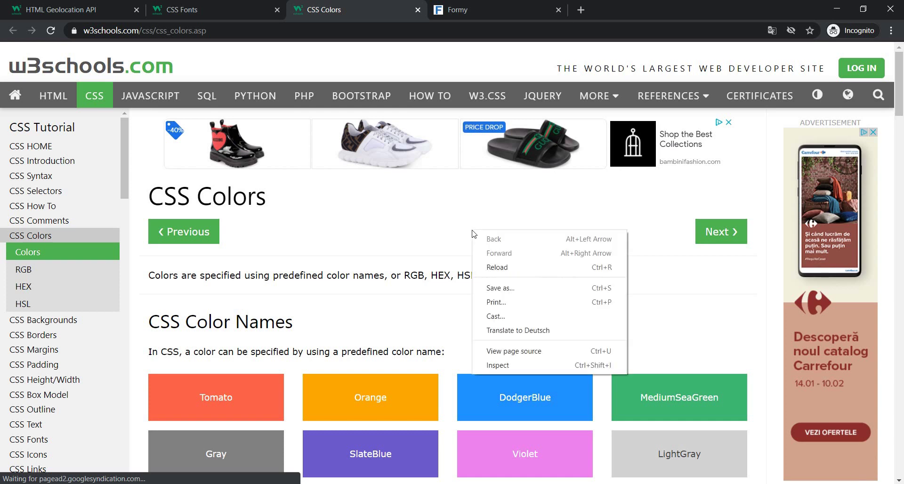
{"action": "left_click", "coordinate": [555, 369]}
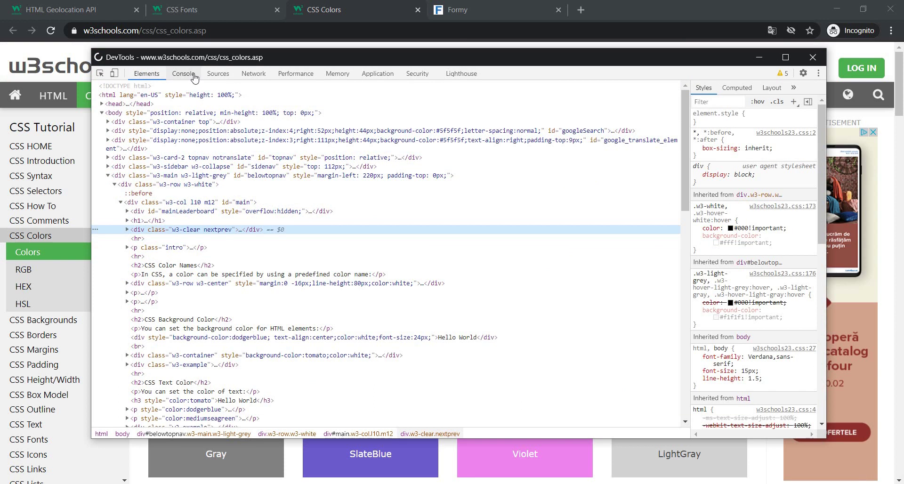
{"action": "left_click", "coordinate": [184, 73]}
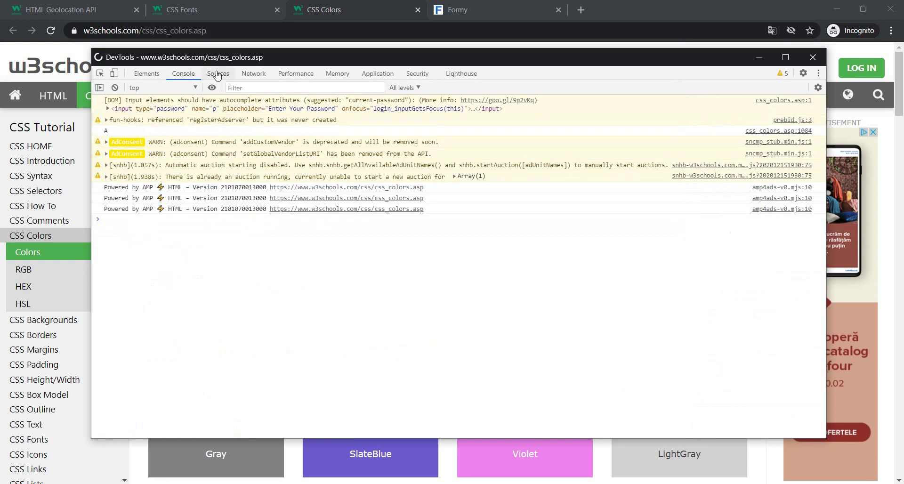
{"action": "left_click", "coordinate": [253, 74]}
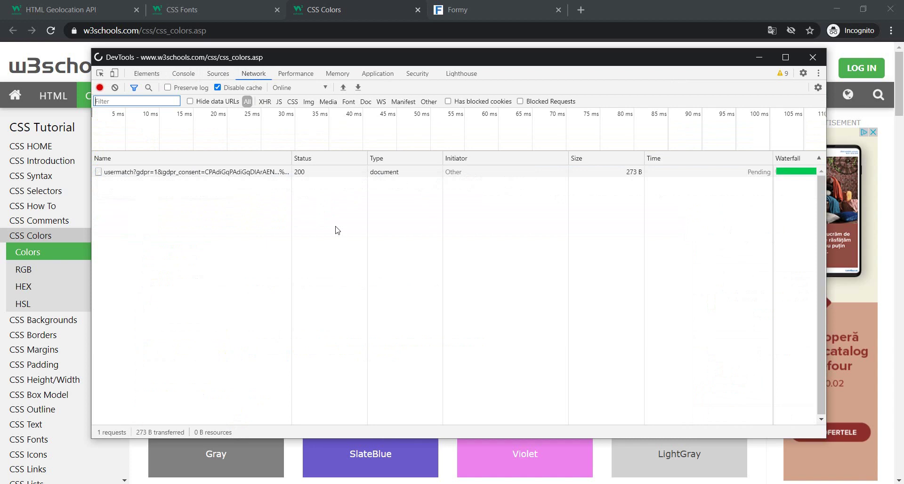
Generate a Lighthouse desktop report for the CSS Colors page and review its performance, accessibility and SEO sections.
{"action": "left_click", "coordinate": [467, 75]}
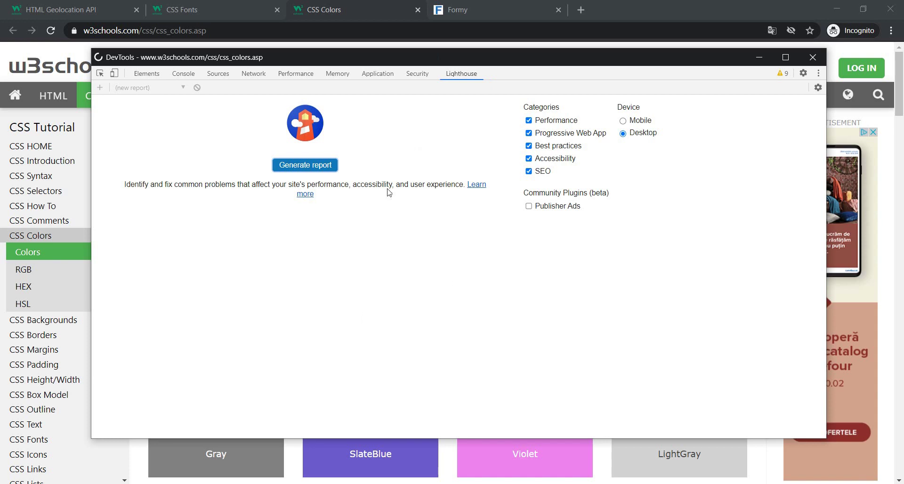
{"action": "left_click", "coordinate": [321, 169]}
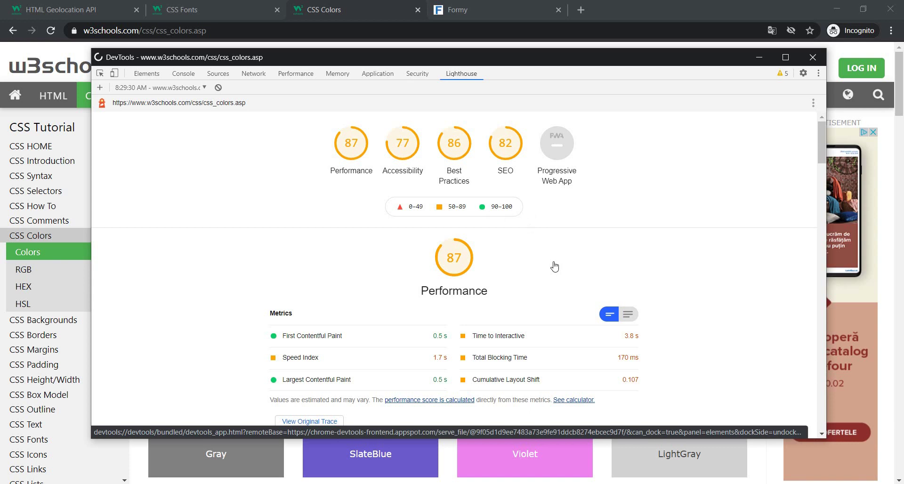
{"action": "scroll", "coordinate": [555, 267], "scroll_direction": "down", "scroll_amount": 10}
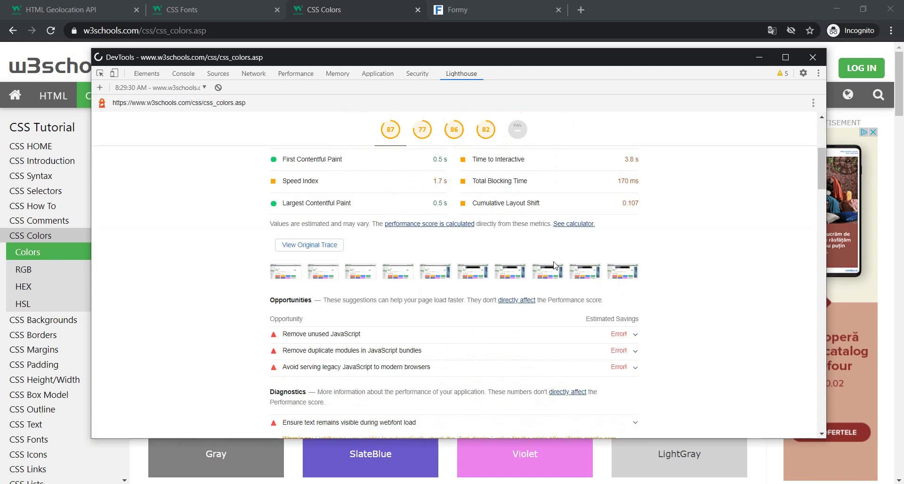
{"action": "scroll", "coordinate": [555, 265], "scroll_direction": "down", "scroll_amount": 1}
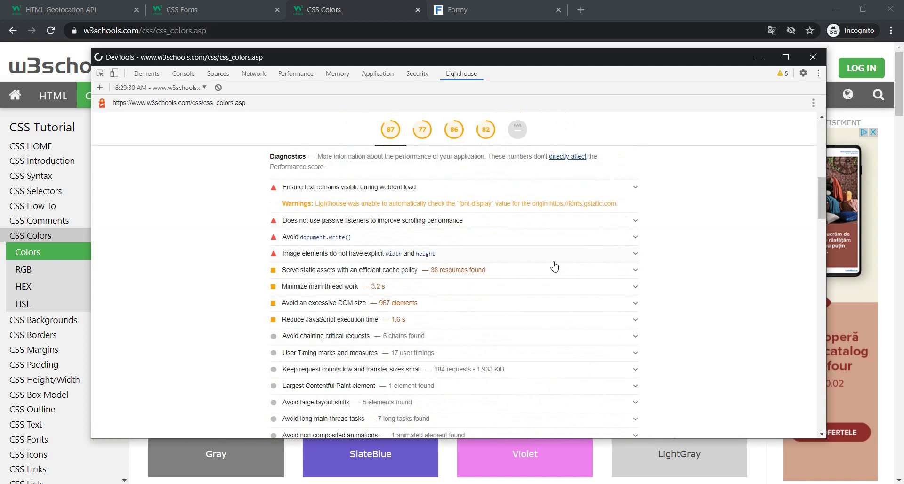
{"action": "scroll", "coordinate": [555, 267], "scroll_direction": "down", "scroll_amount": 8}
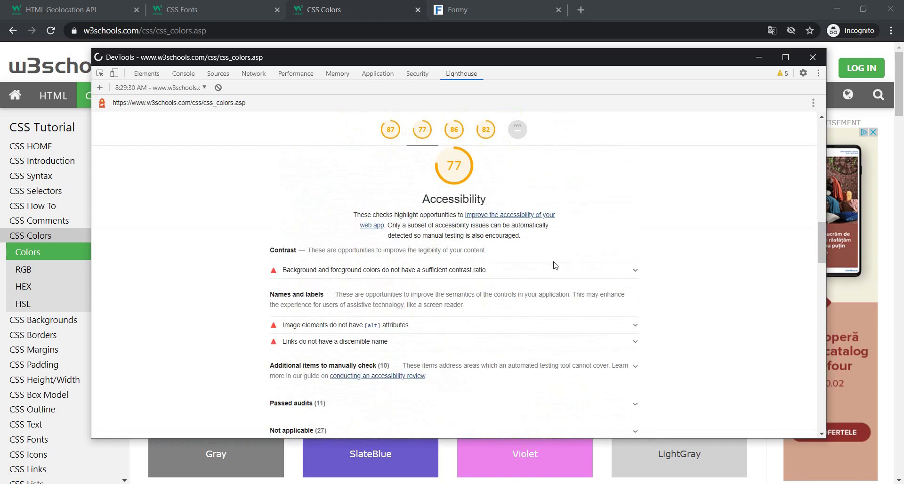
{"action": "scroll", "coordinate": [555, 266], "scroll_direction": "down", "scroll_amount": 10}
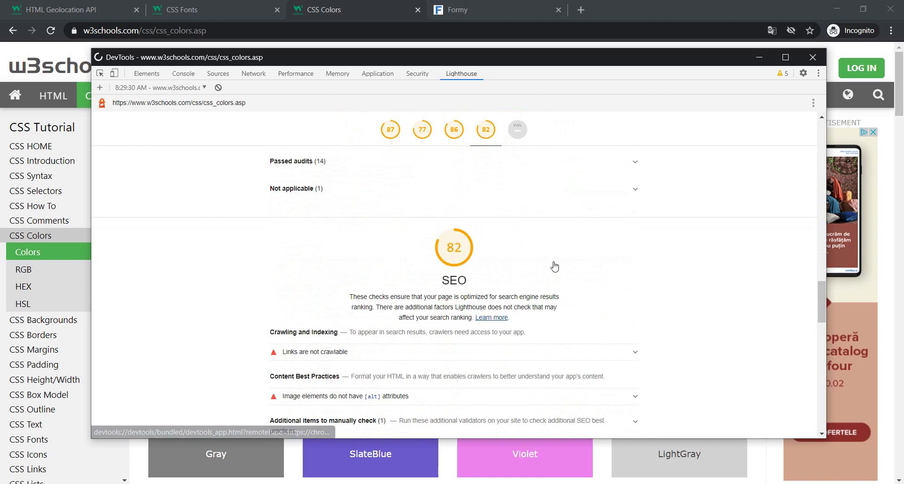